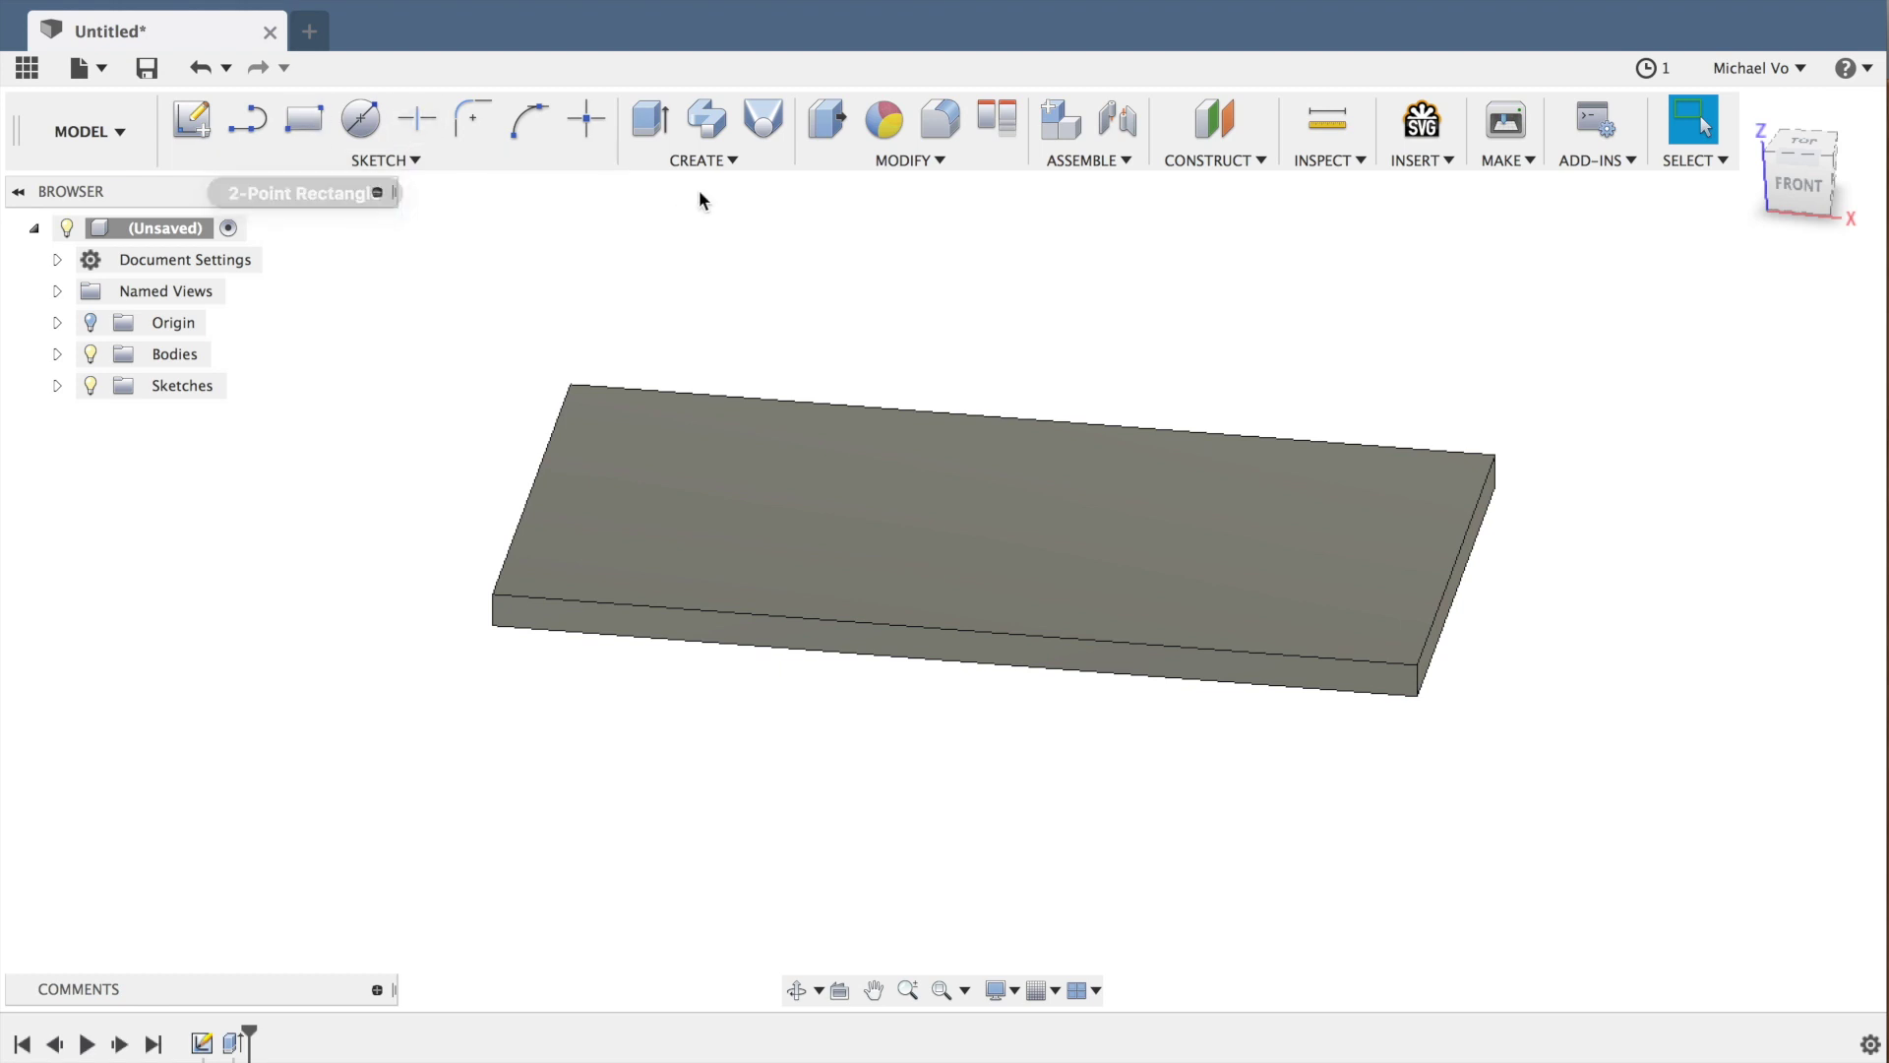
- Sketch on the slab's top face an about 2.34 in line from the left edge to an upper-left vertex, continuing to the top edge
left_click(650, 120)
left_click(247, 120)
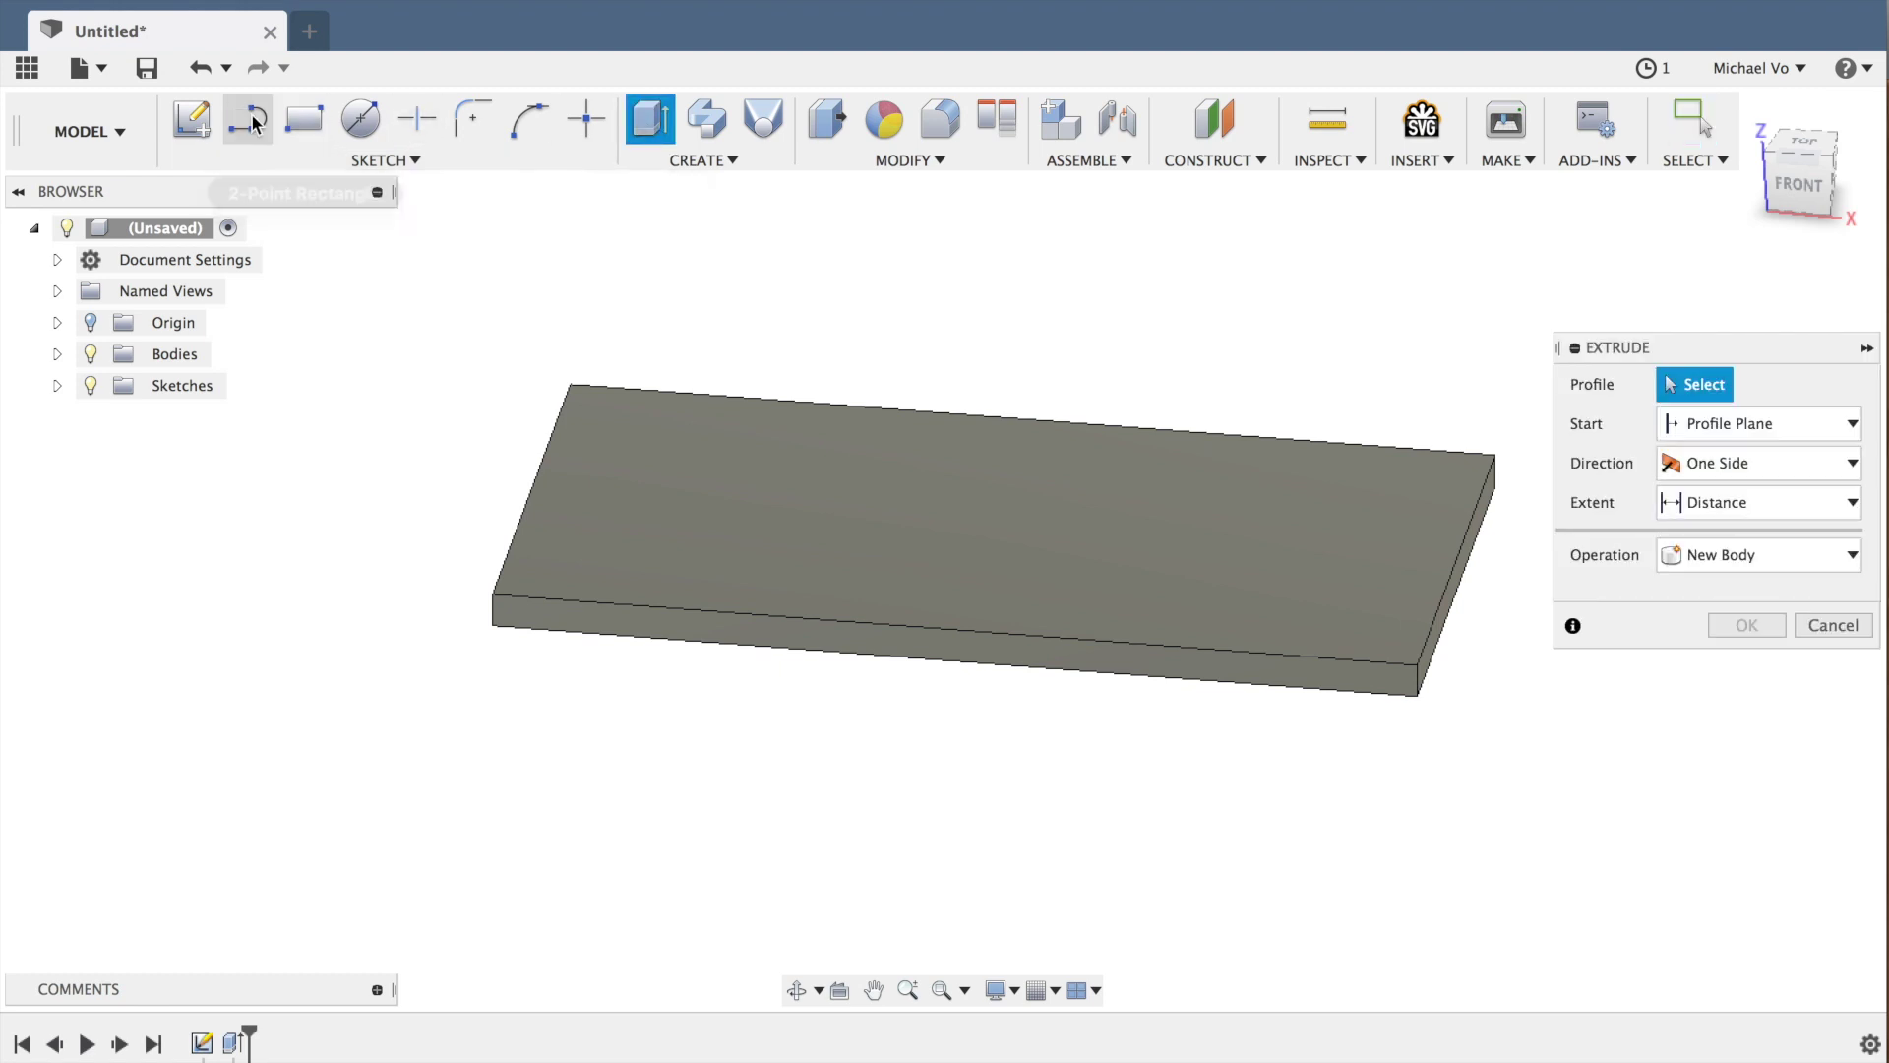
left_click(885, 557)
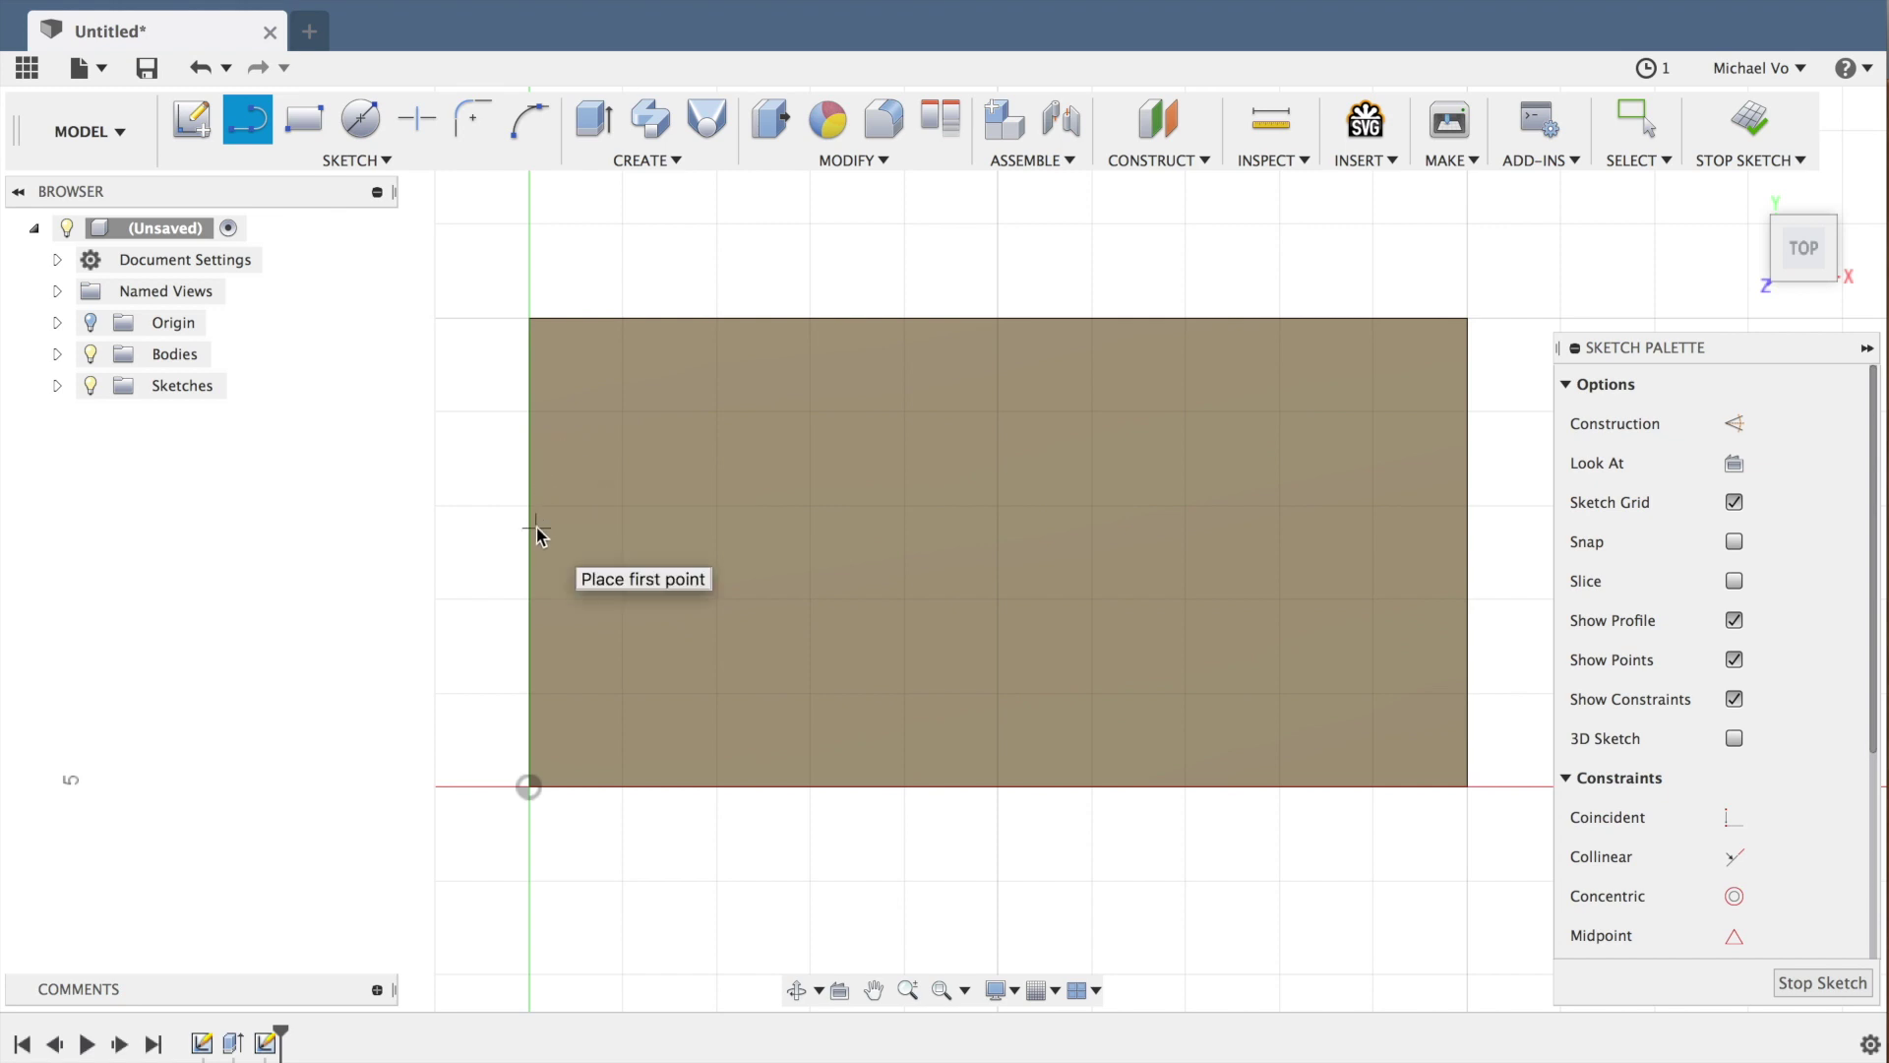
left_click(528, 510)
left_click(693, 372)
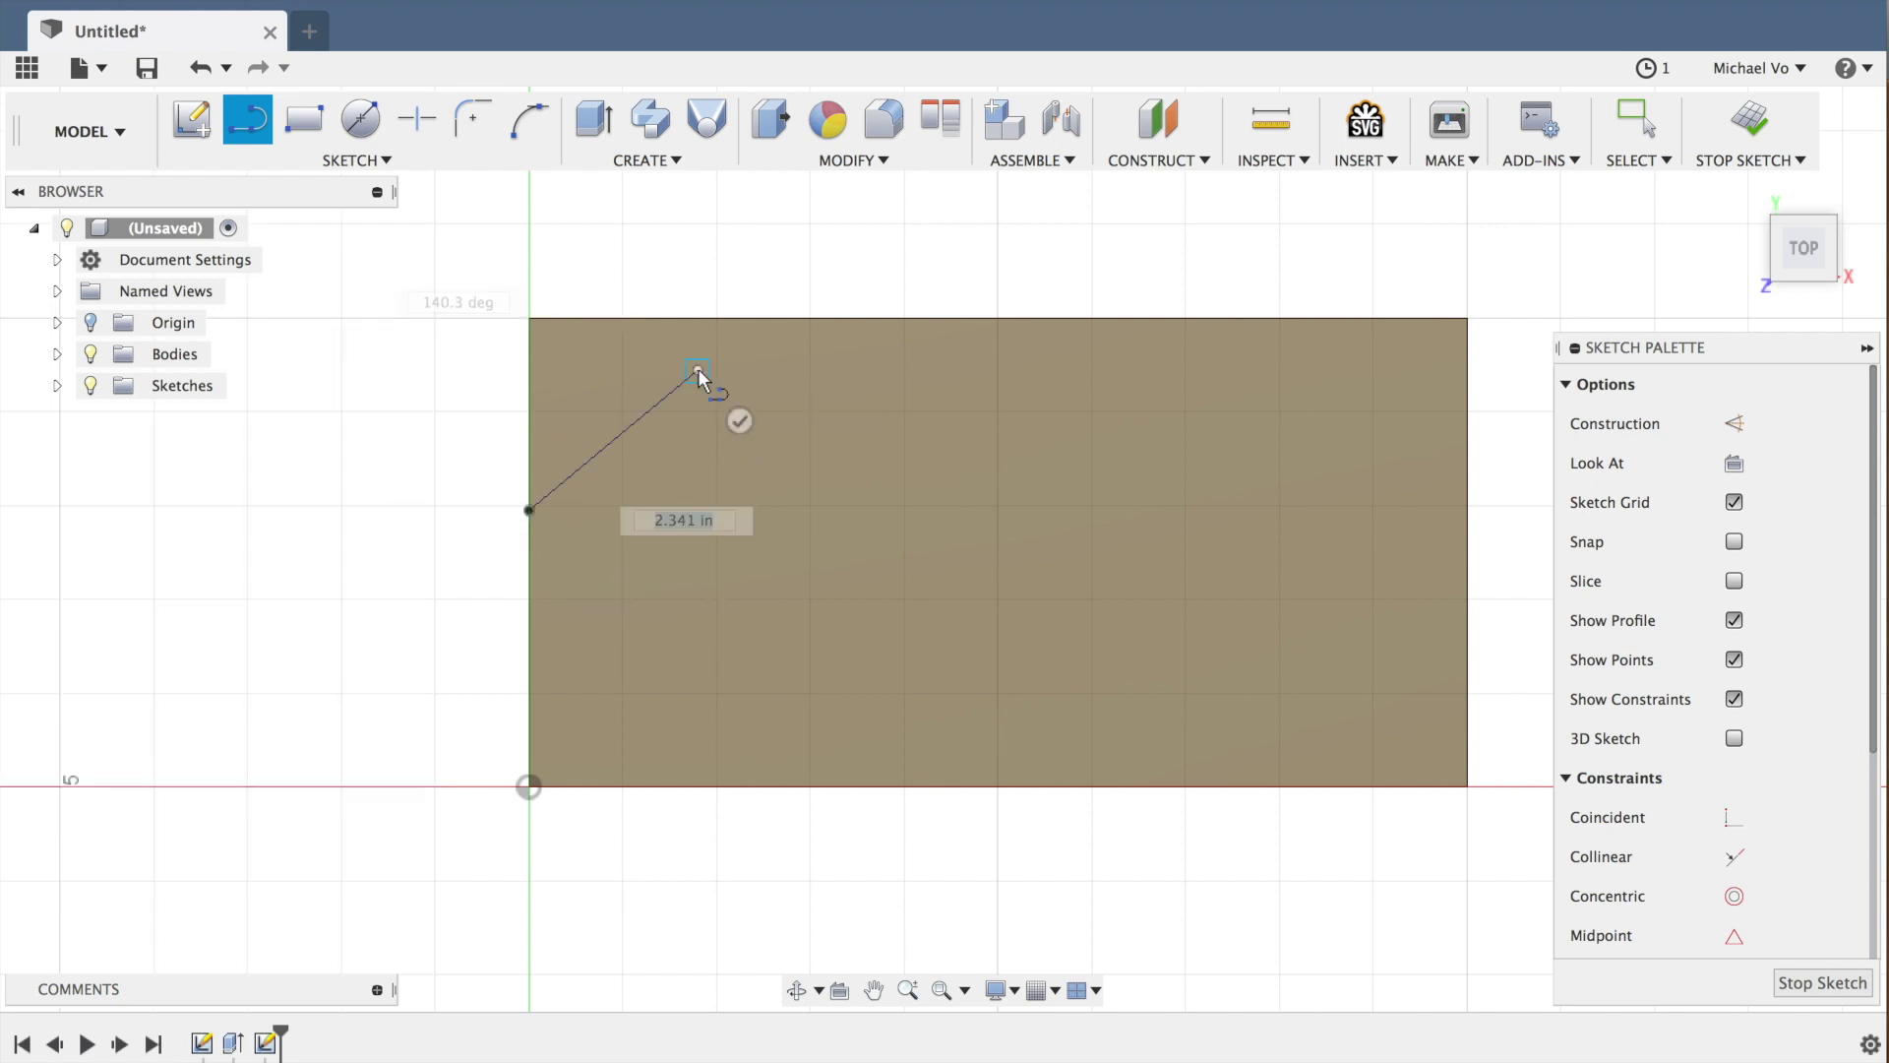
double_click(674, 317)
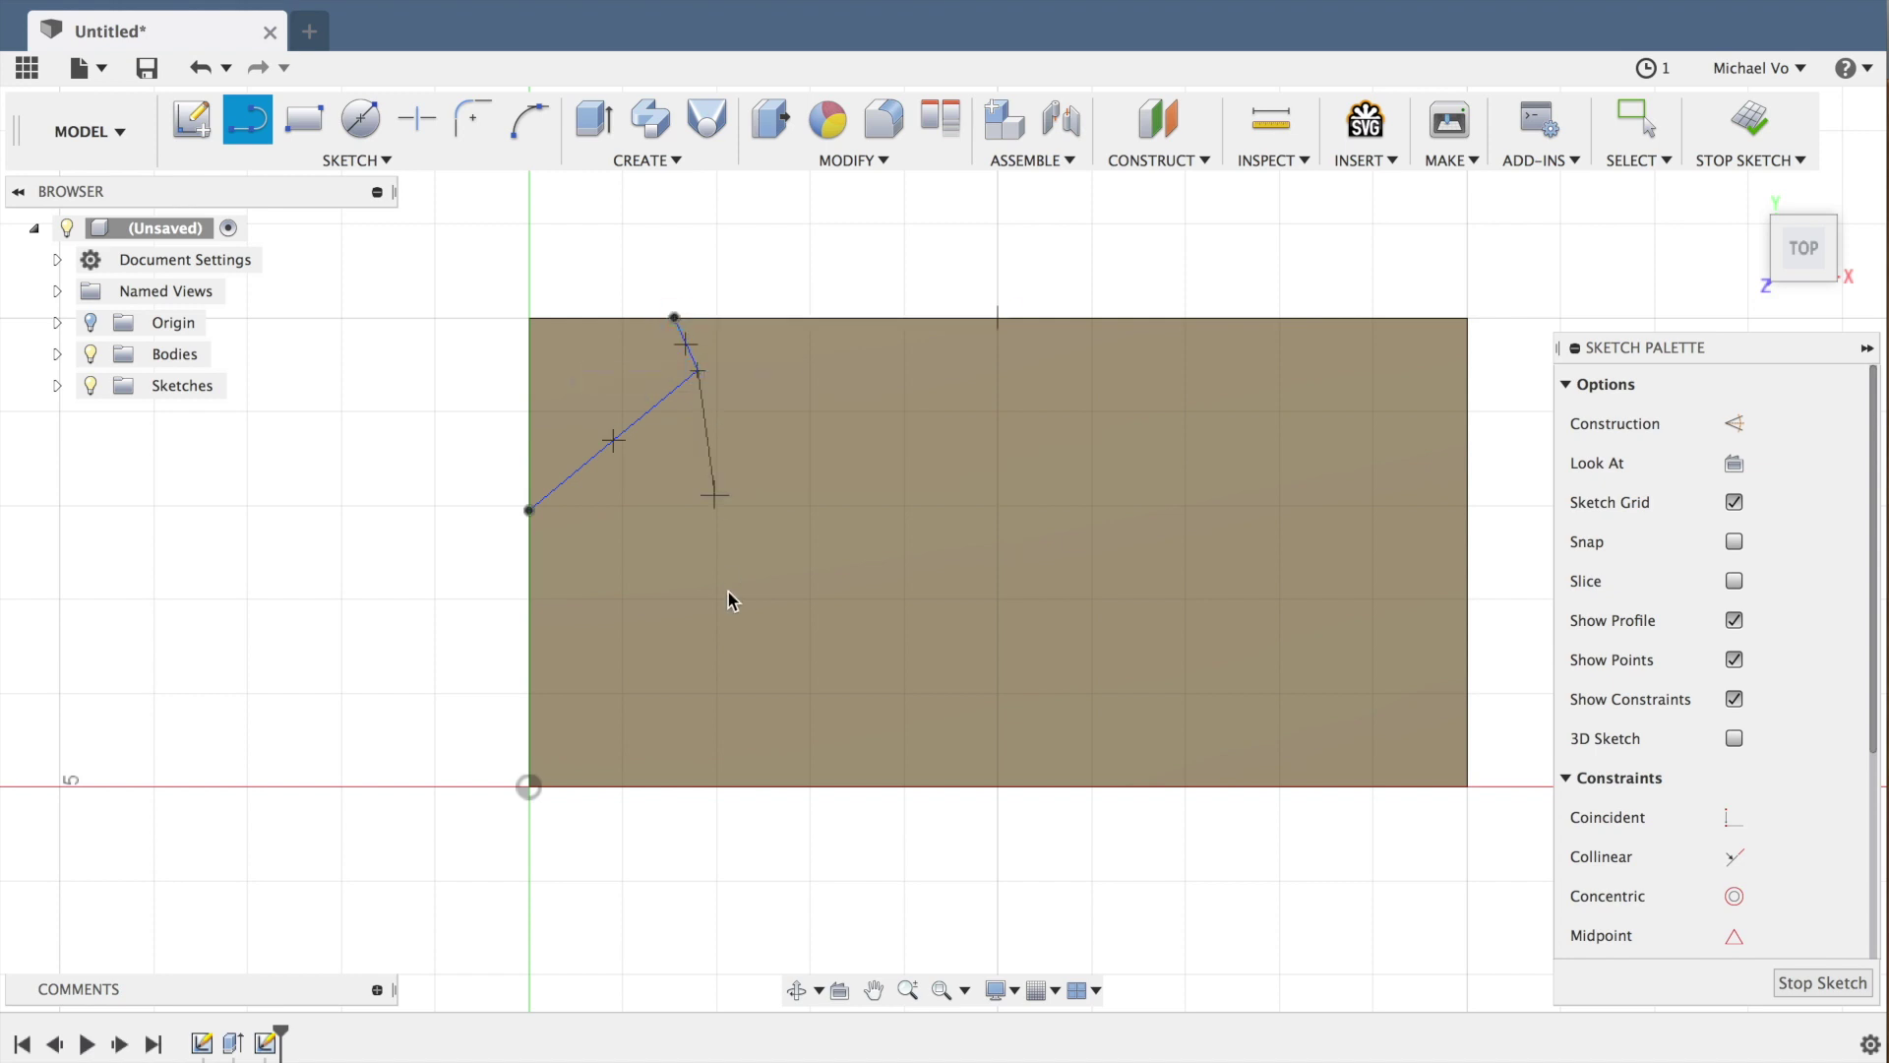
- Draw a line from the upper-left vertex to a new lower-left vertex, and connect that to the left edge's midpoint, bottom edge and bottom edge's midpoint
left_click(614, 681)
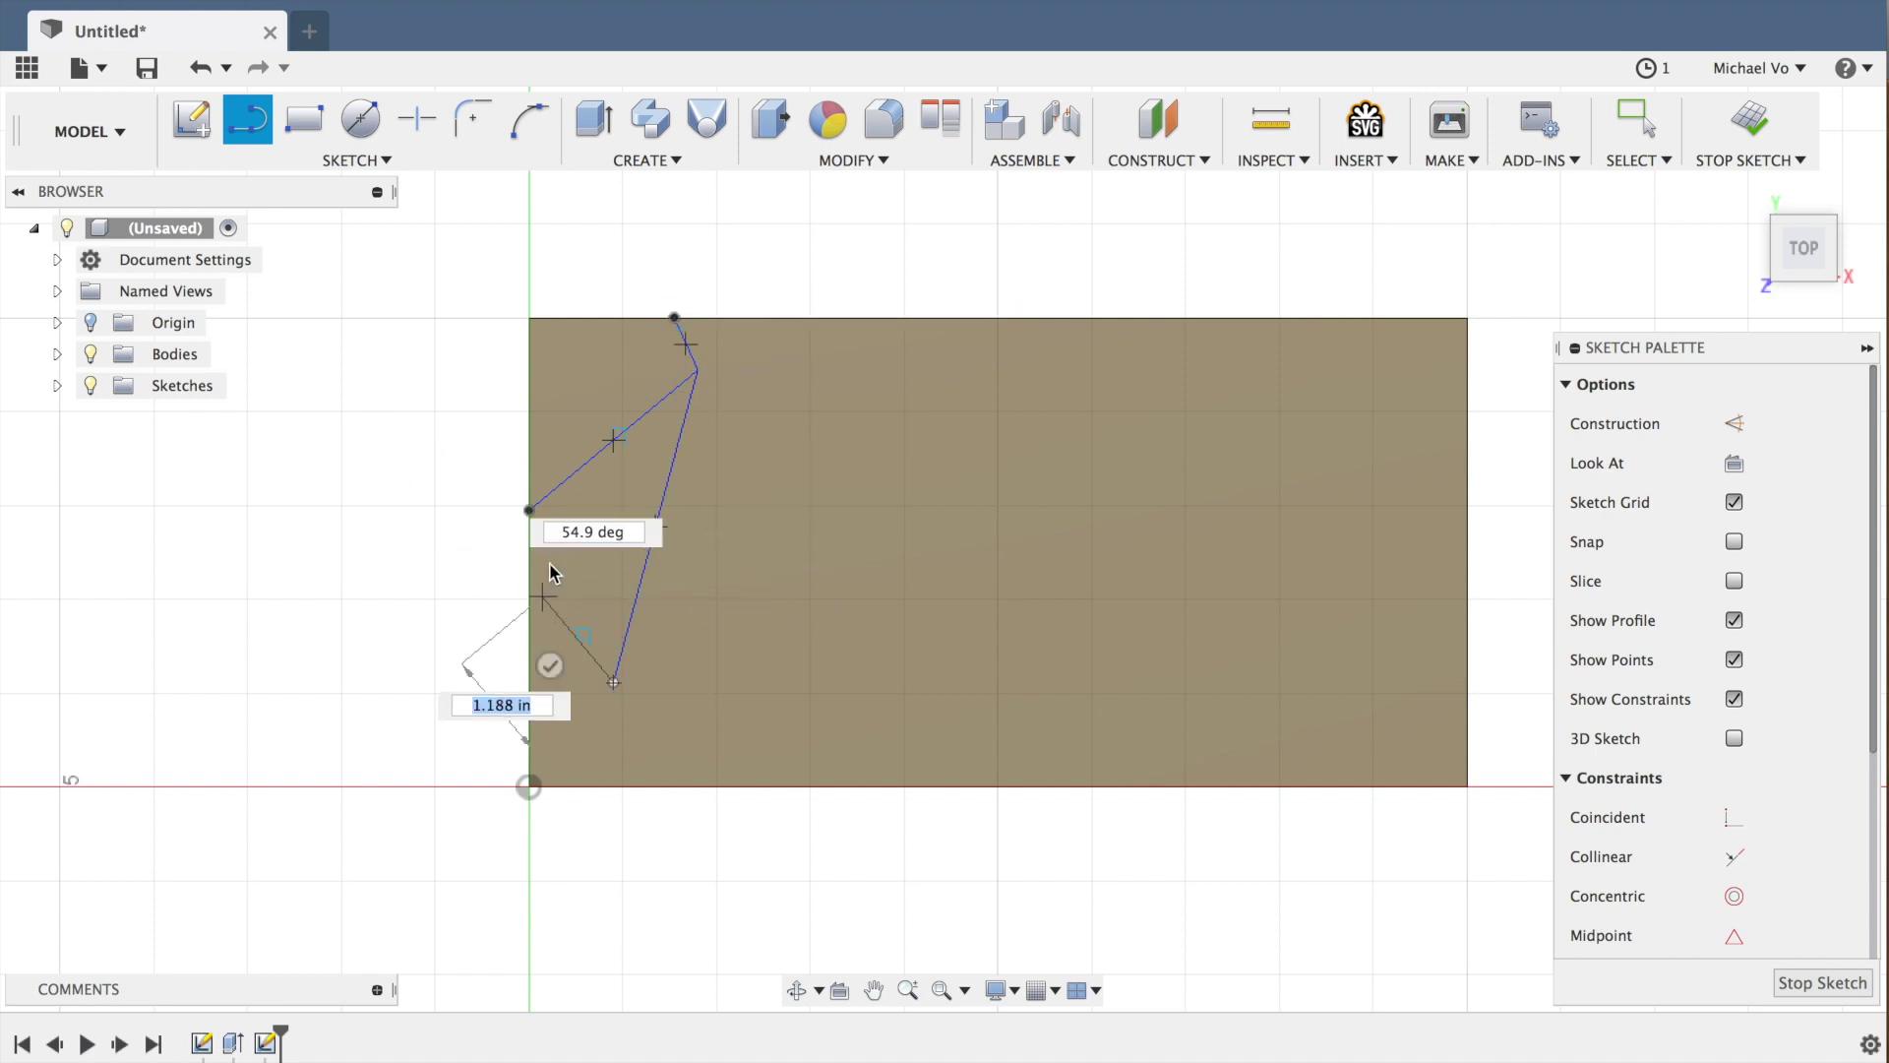
double_click(537, 559)
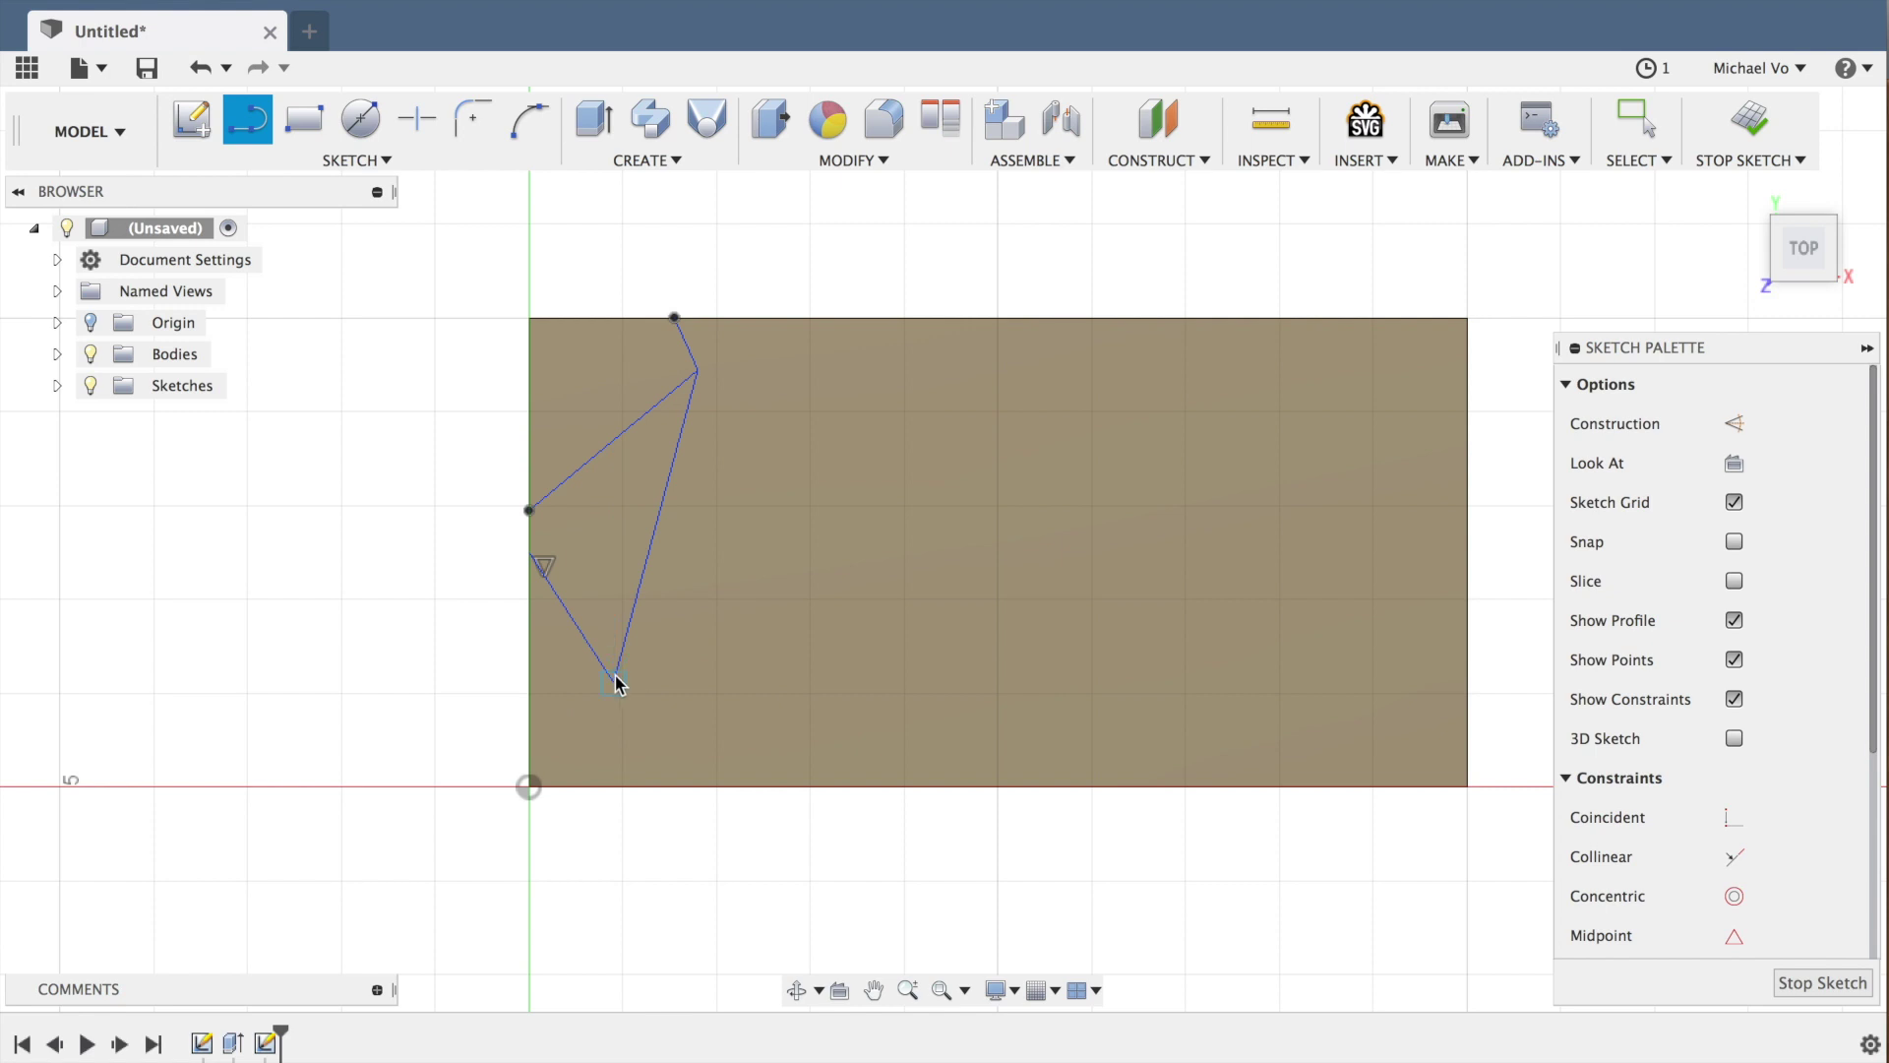
left_click(614, 681)
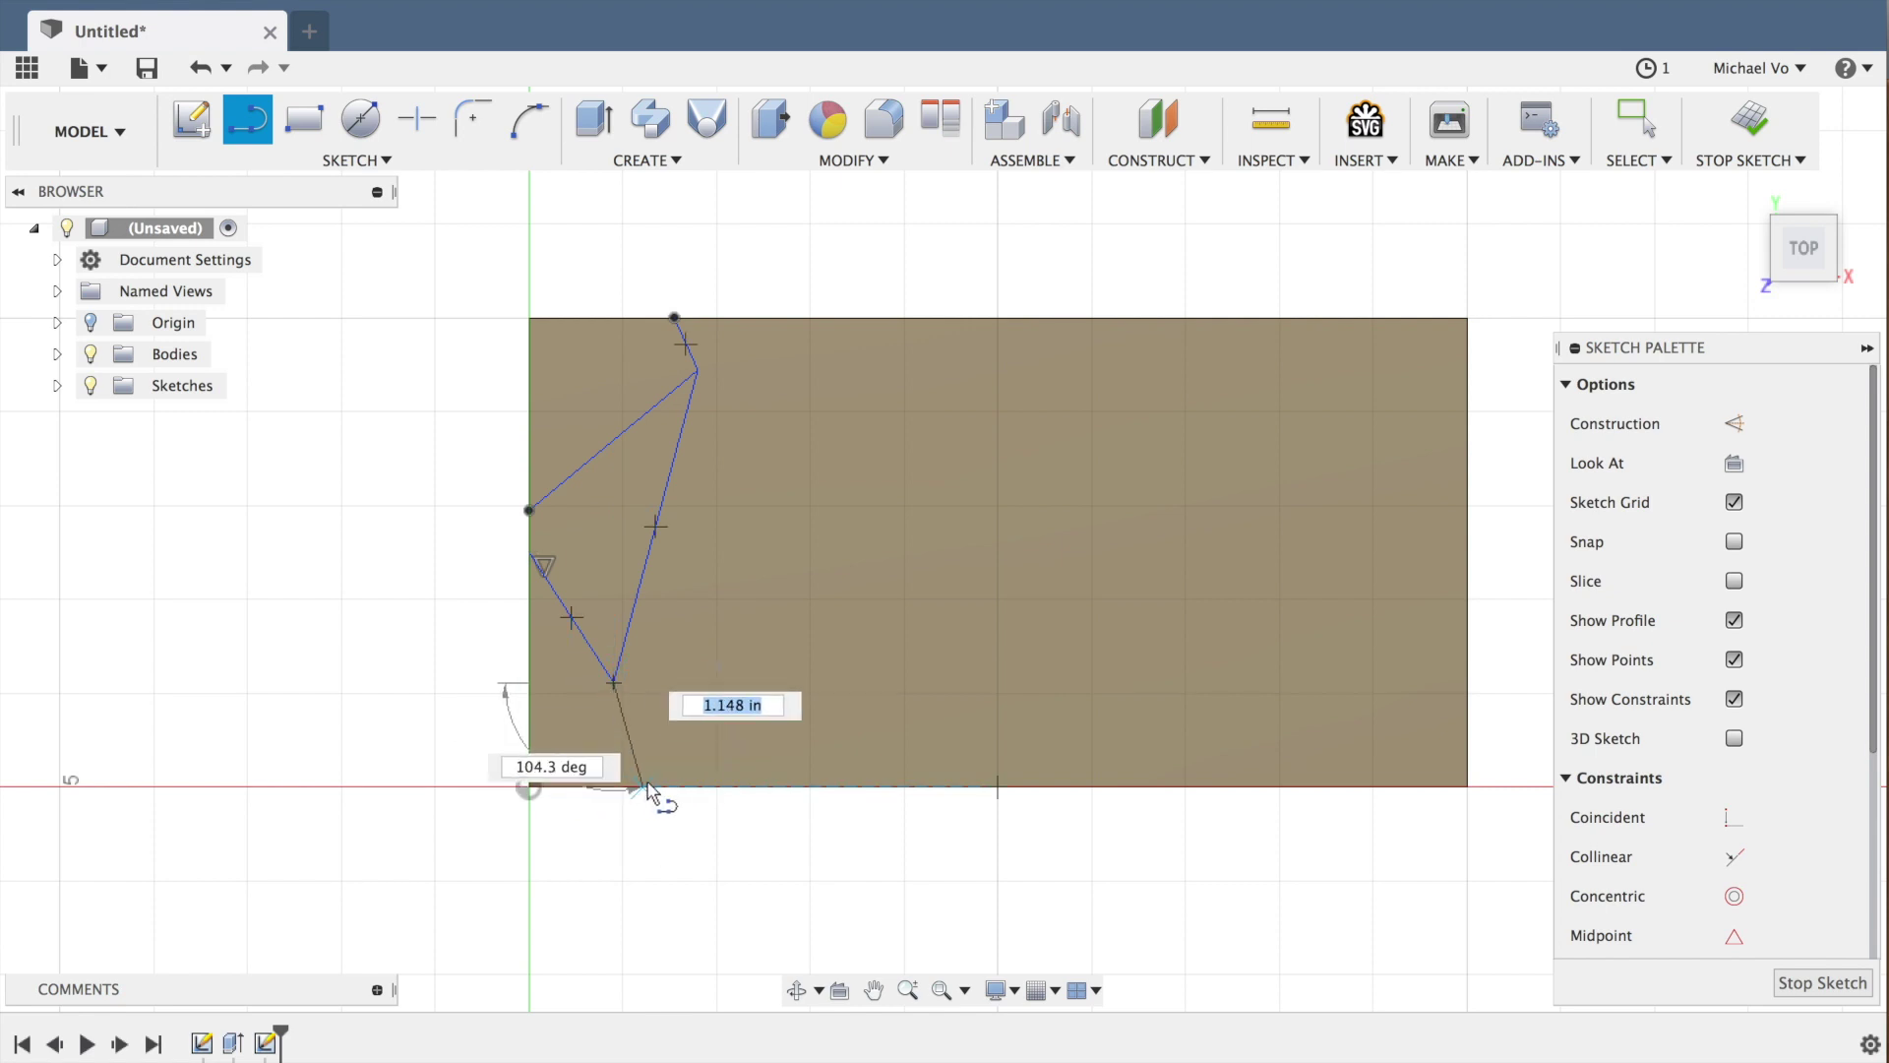
double_click(569, 786)
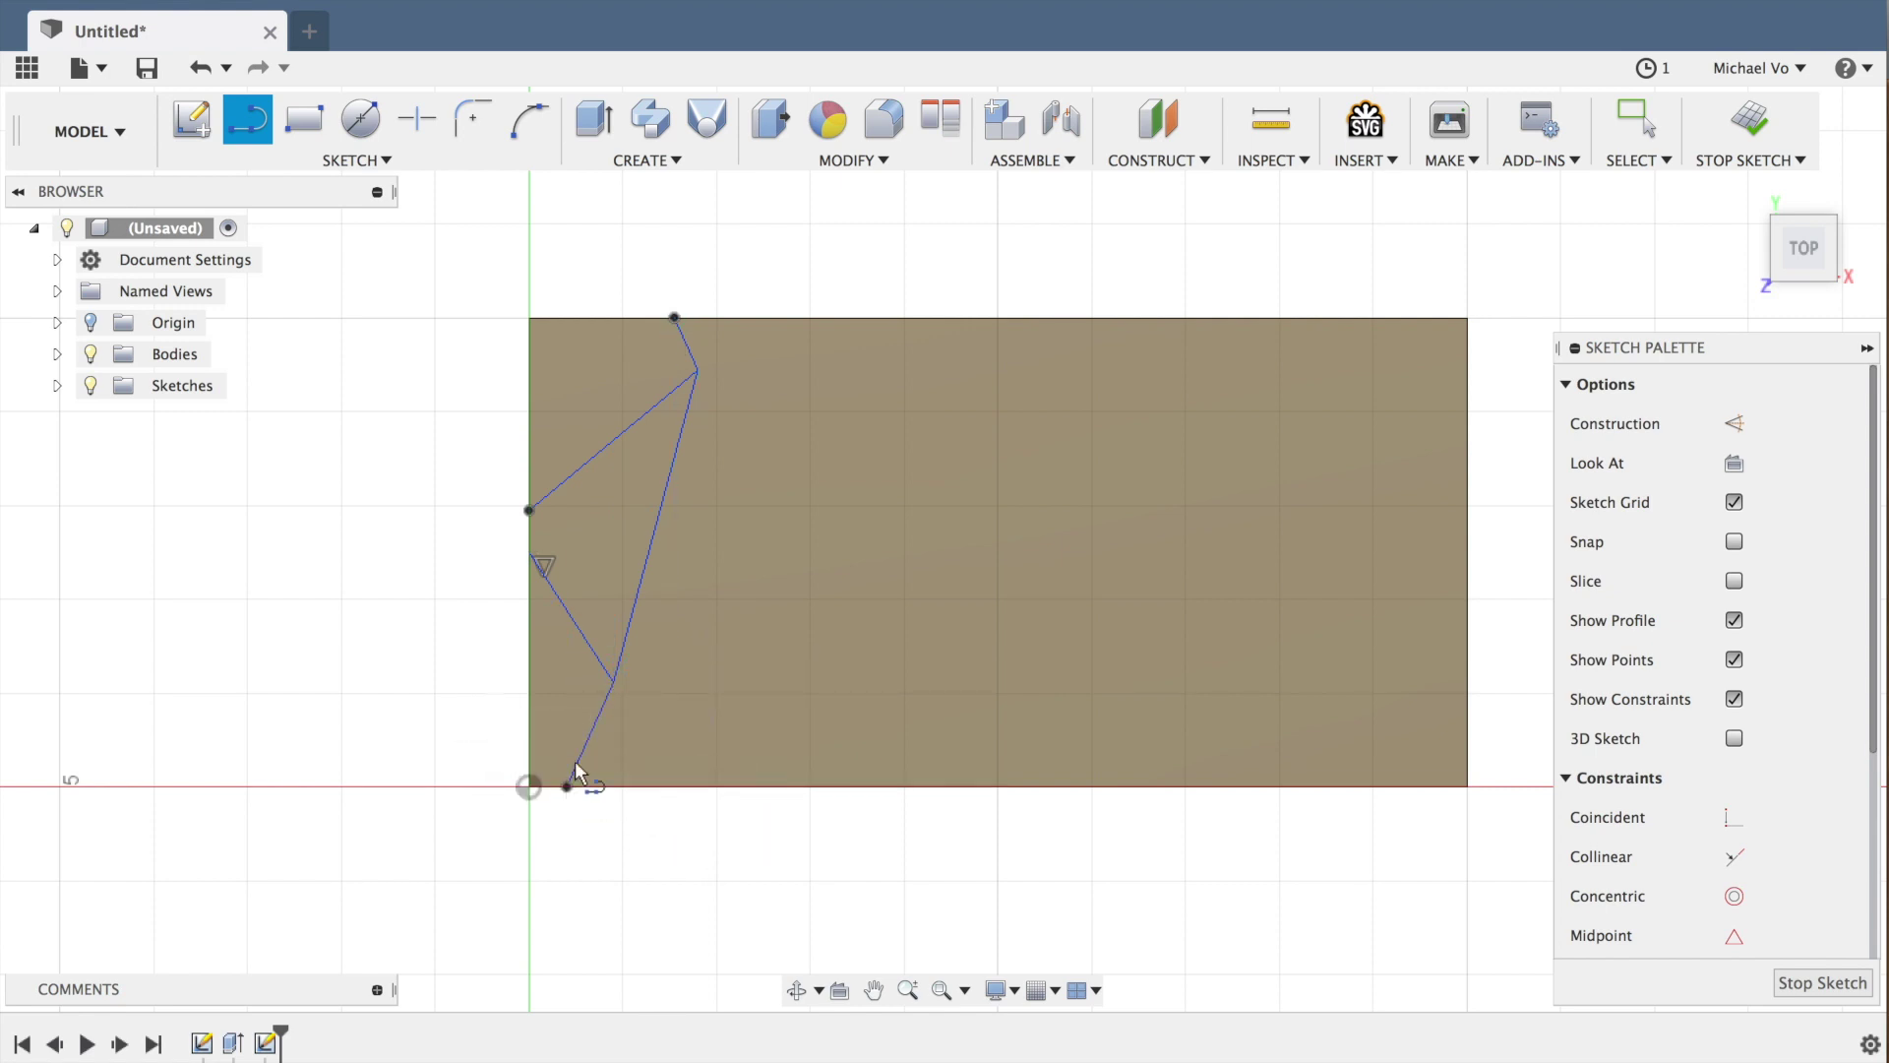
double_click(999, 785)
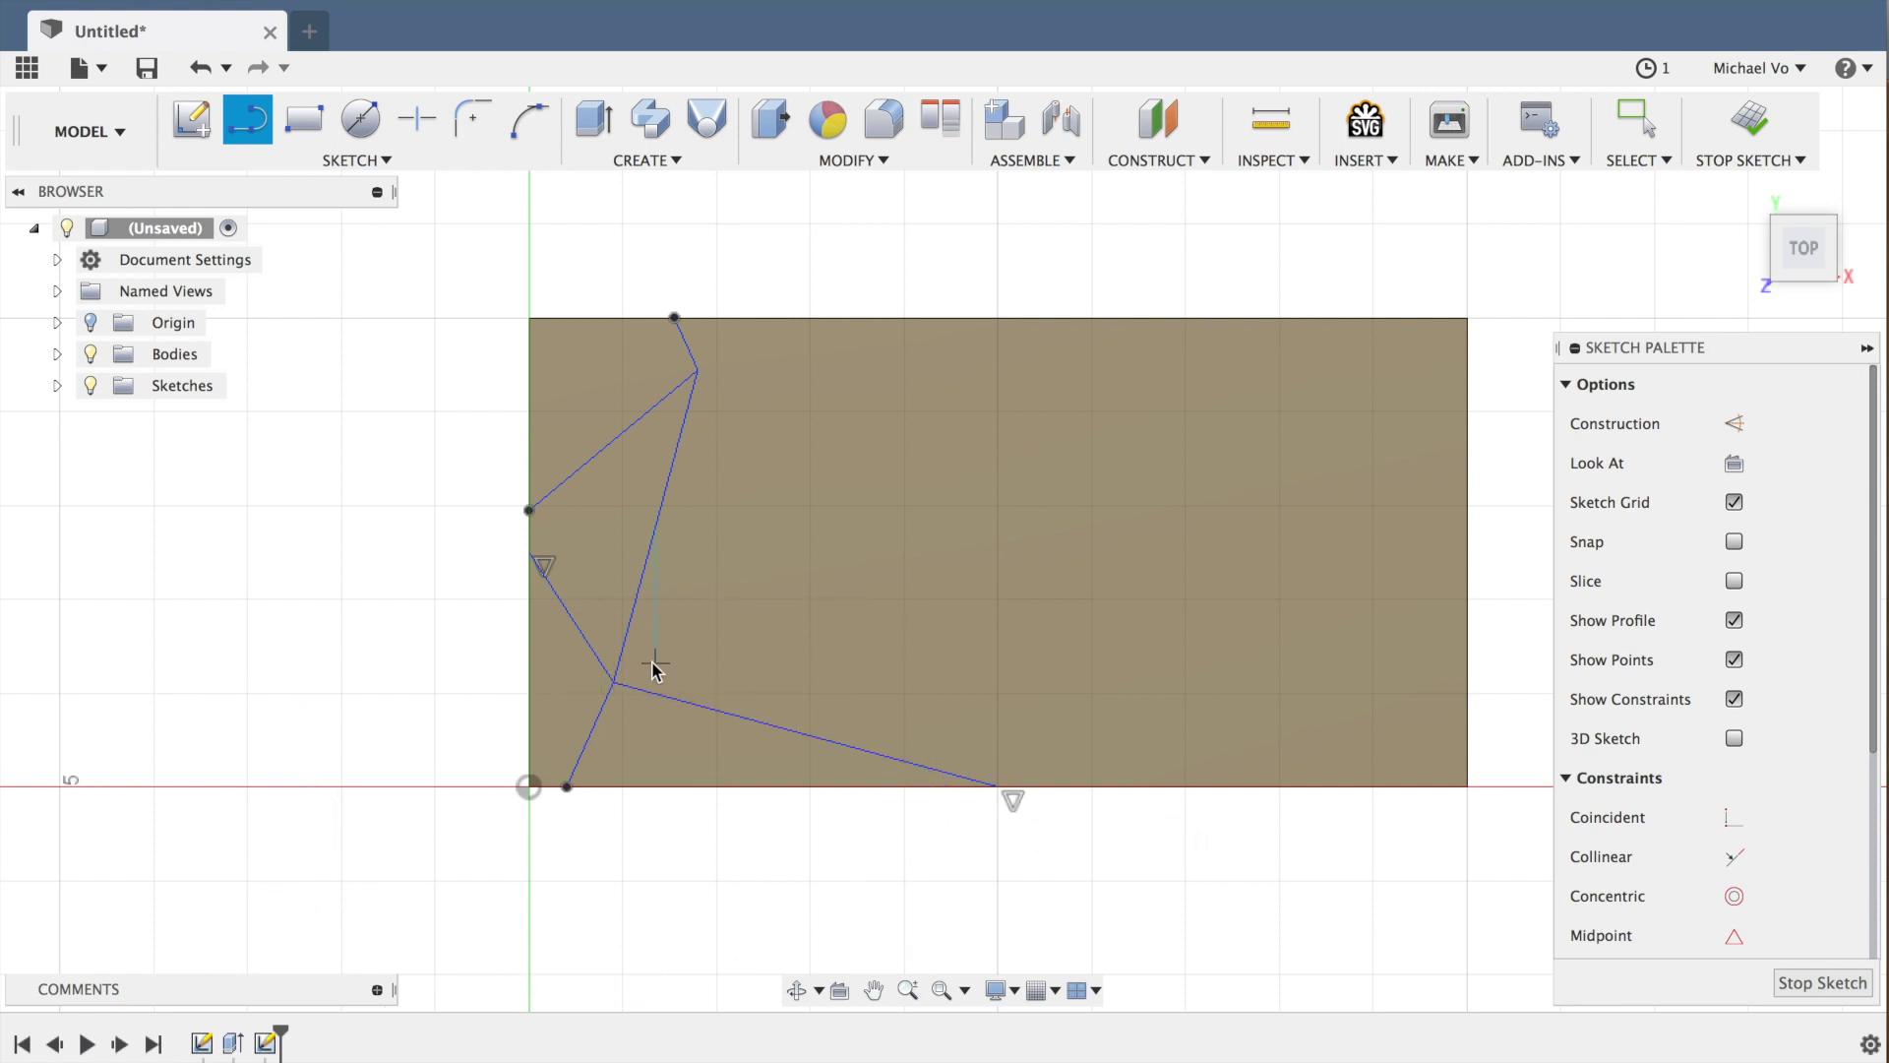
- Connect the upper-left vertex to the bottom edge's midpoint and the top edge, and add a triangle reaching a new vertex right of the slab's centre
left_click(698, 371)
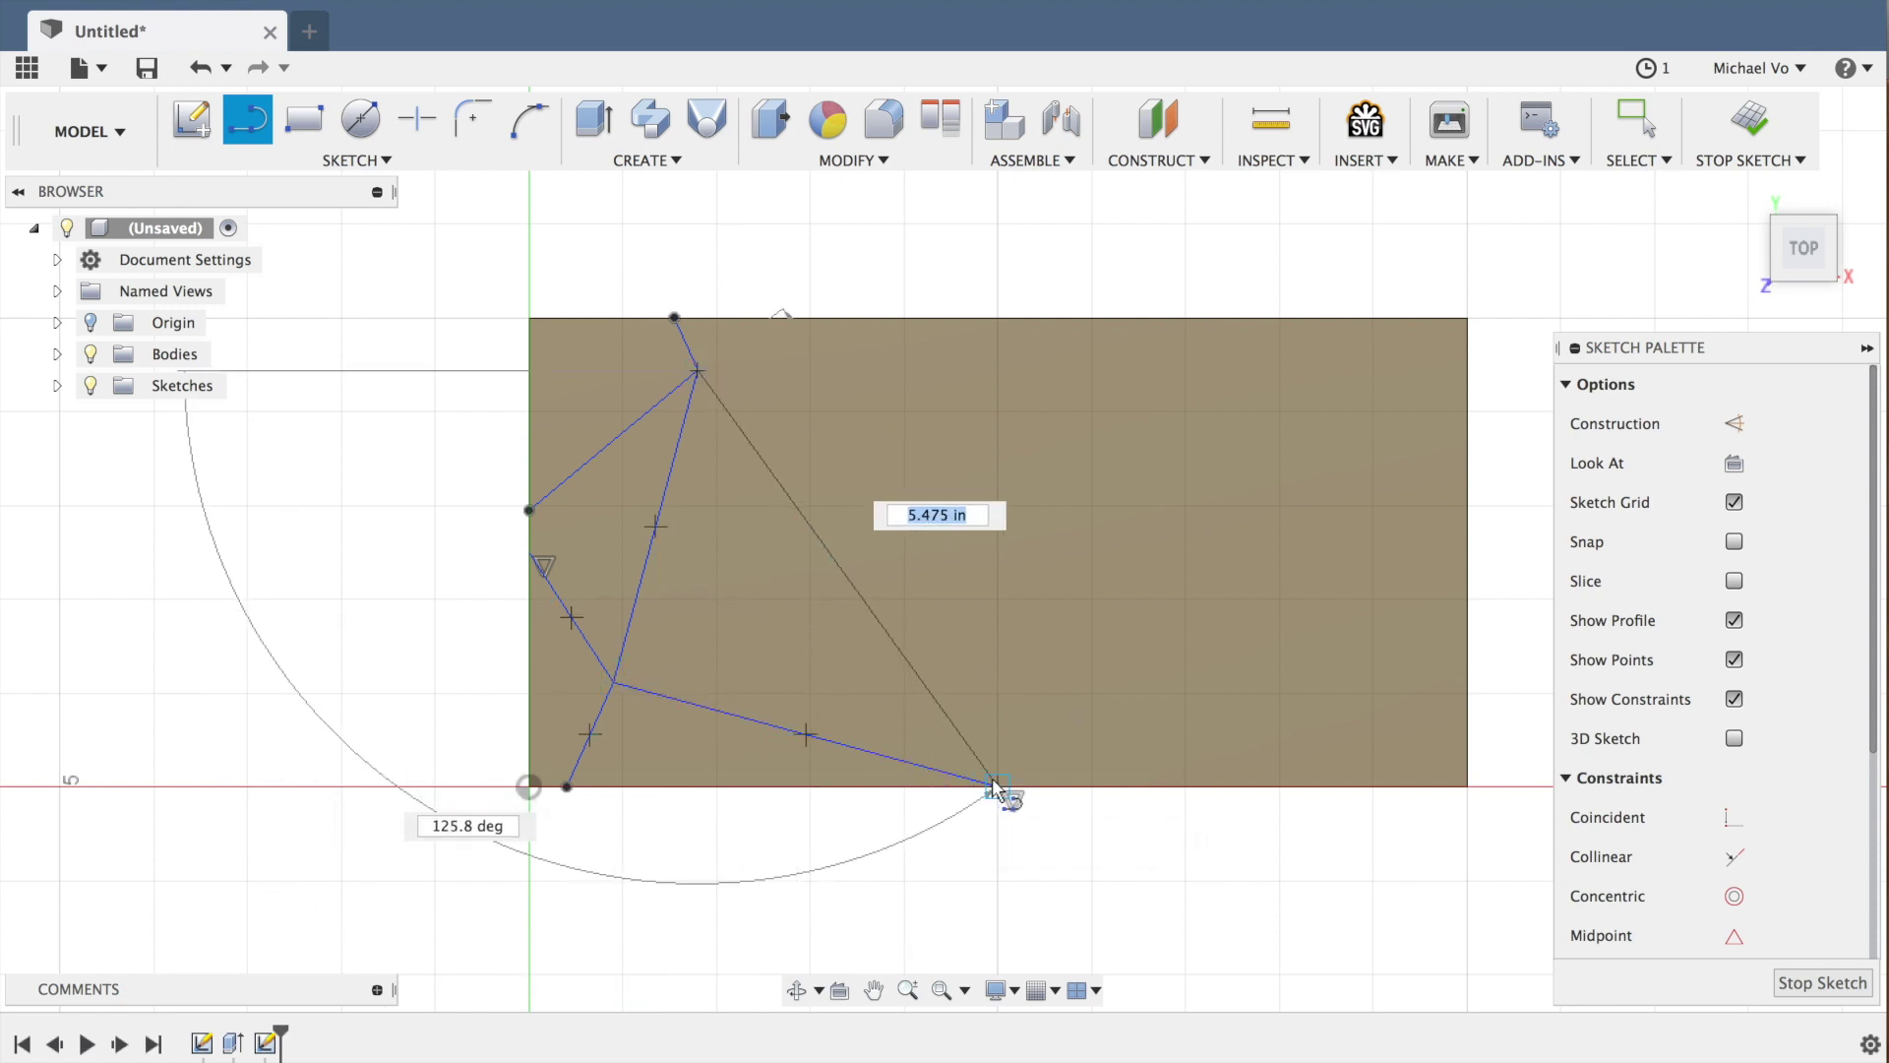
double_click(996, 787)
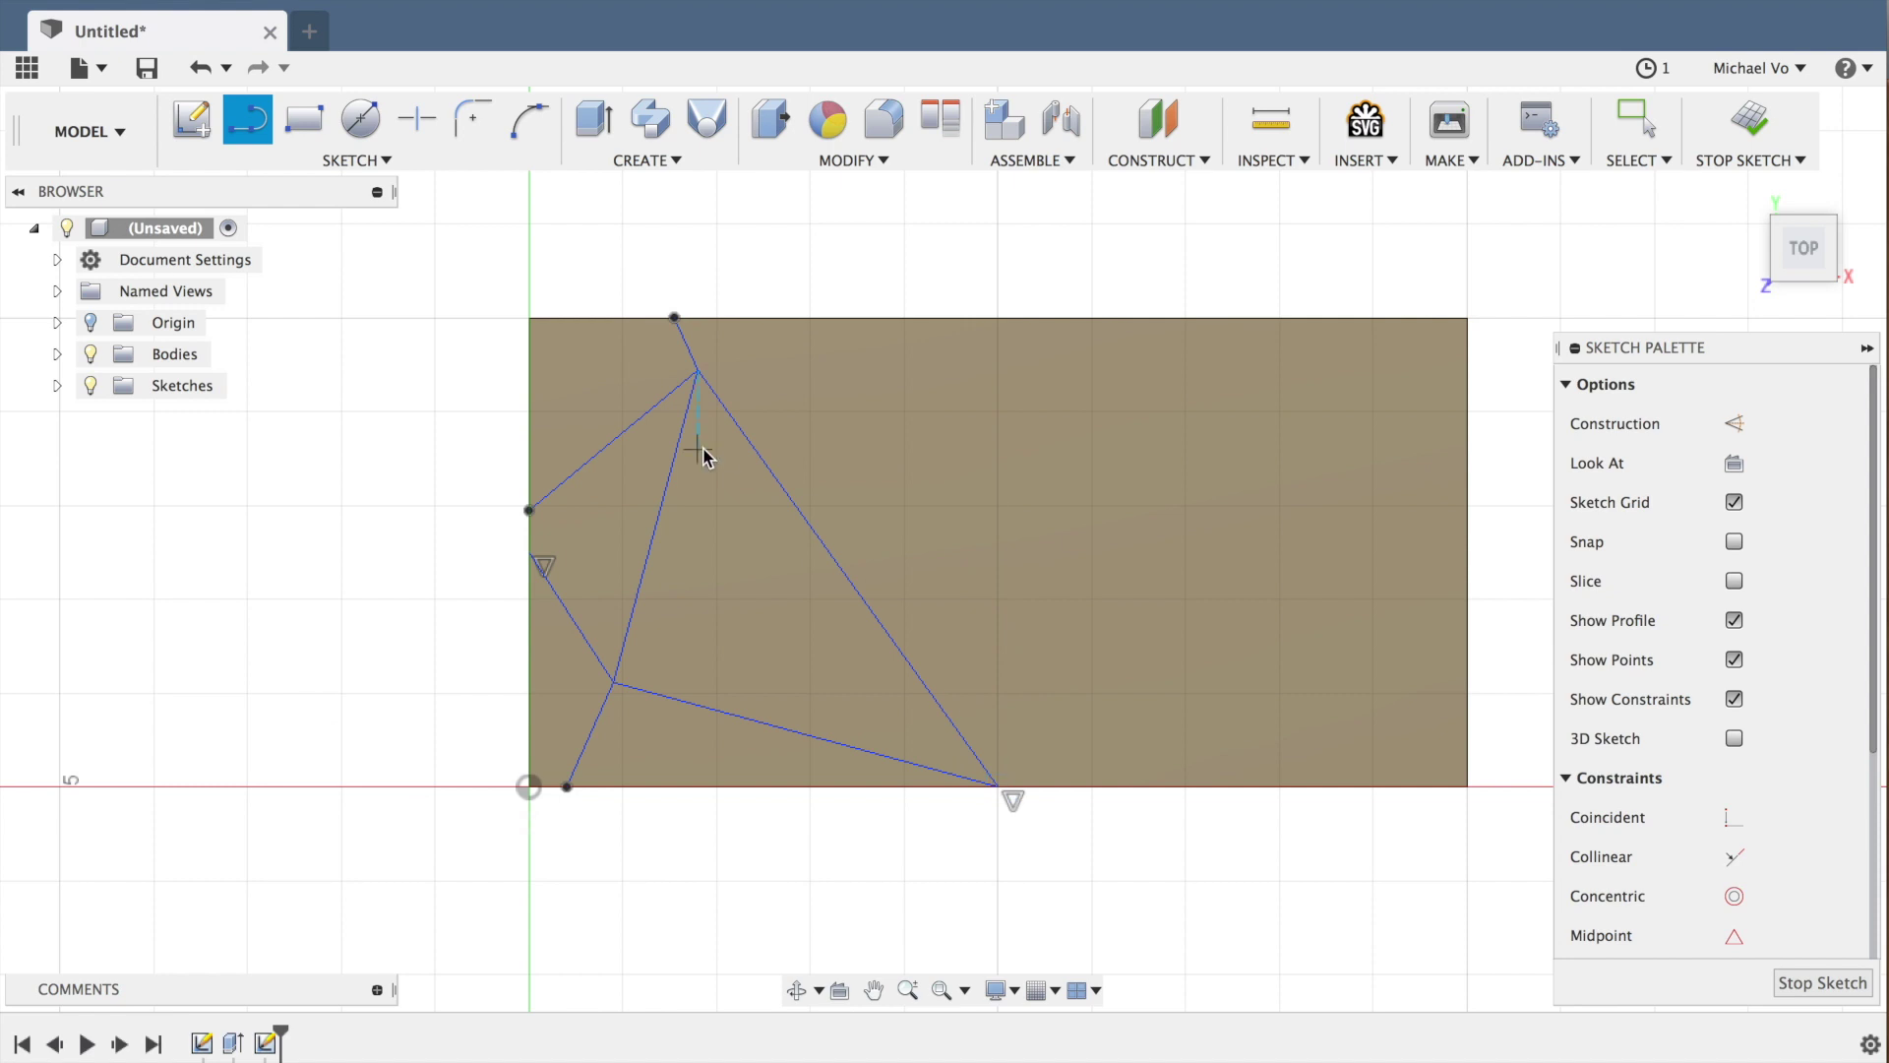
double_click(922, 317)
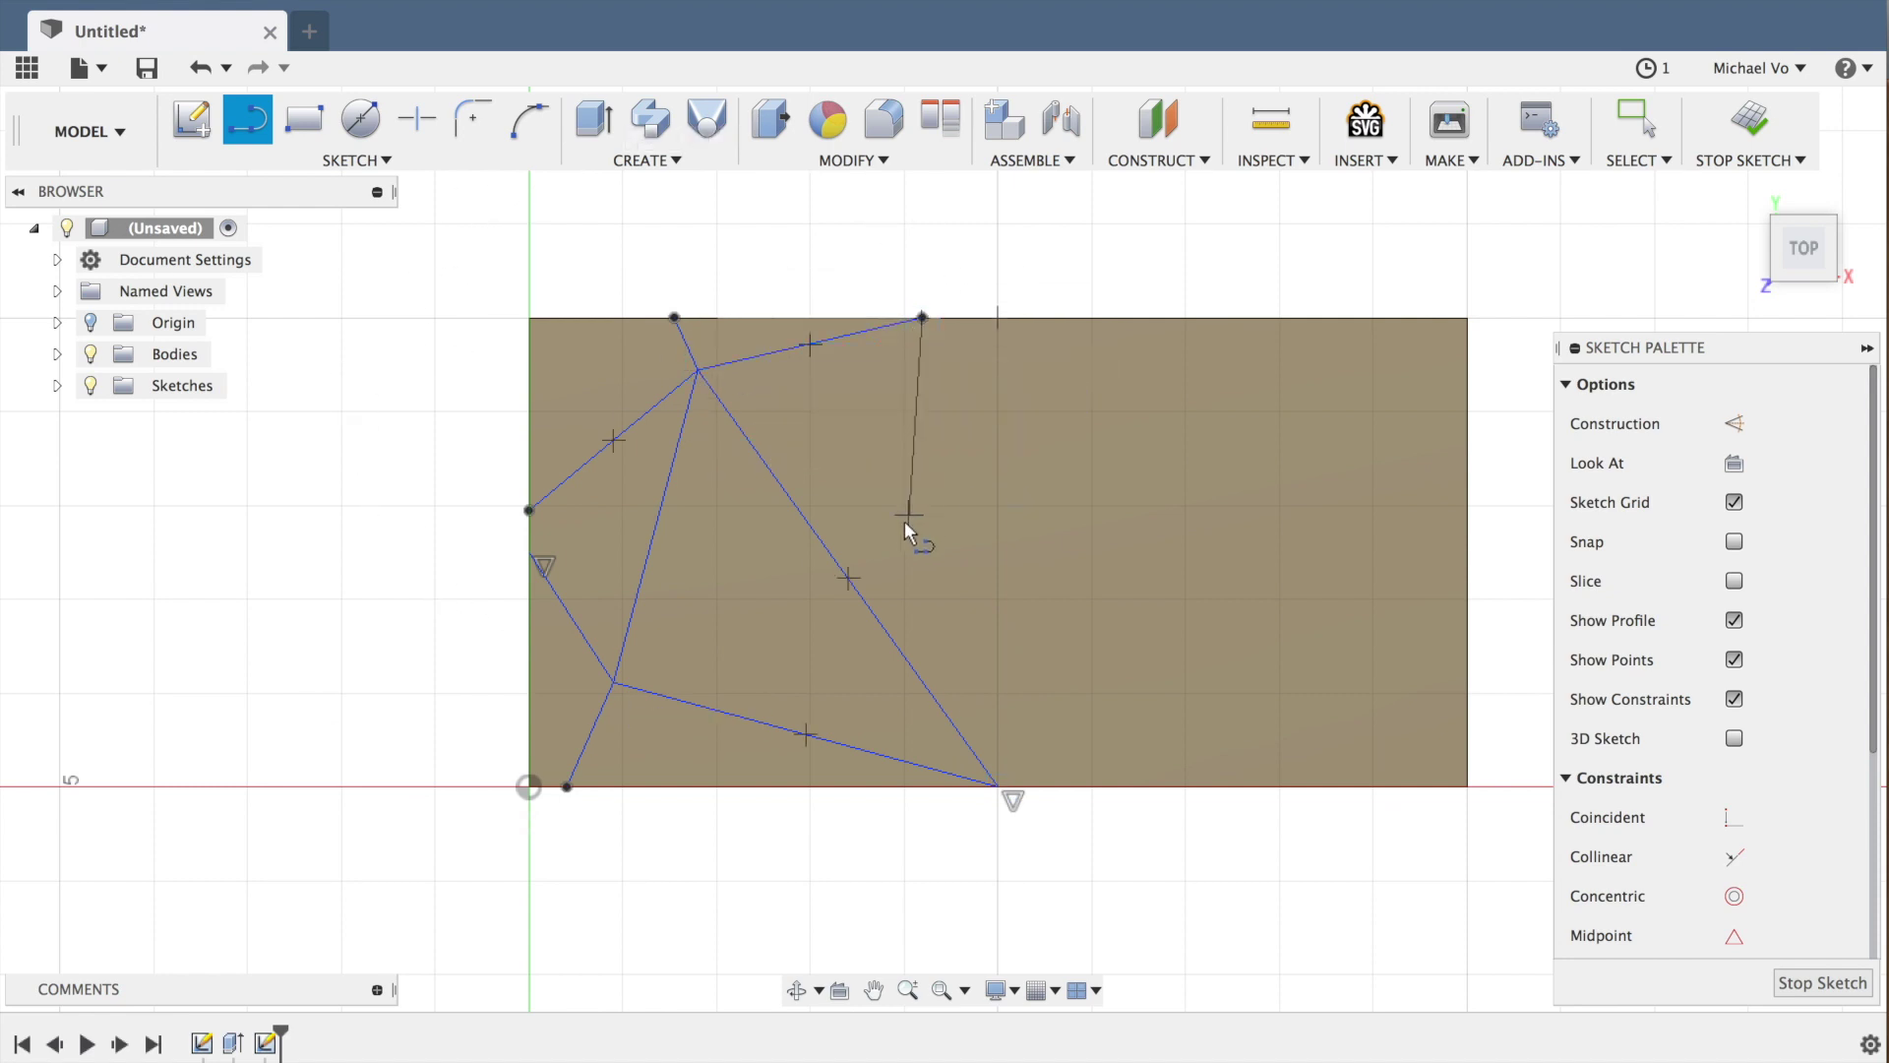
left_click(1067, 649)
double_click(699, 372)
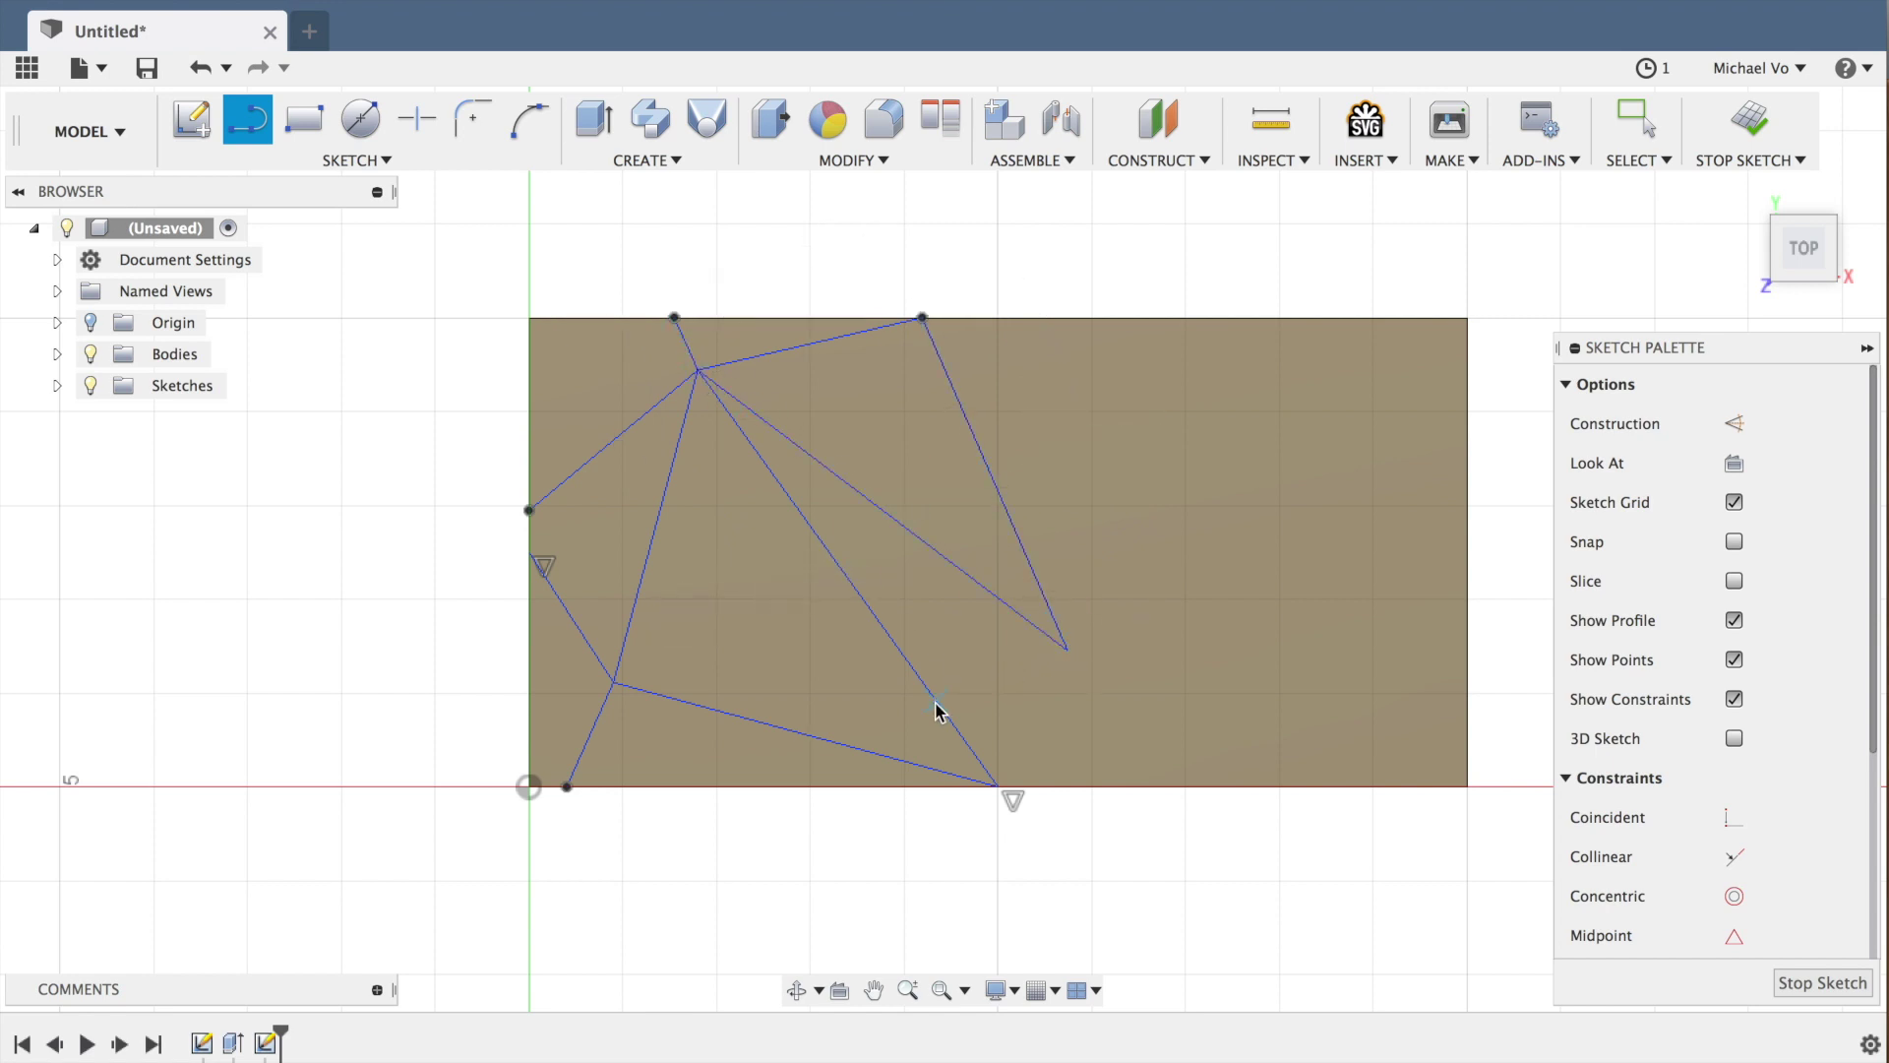
- Connect the bottom midpoint to the central vertex, and draw an about 3.53 in line from there to an upper-right vertex and back to the top-edge point
left_click(1000, 786)
double_click(1067, 650)
left_click(1068, 652)
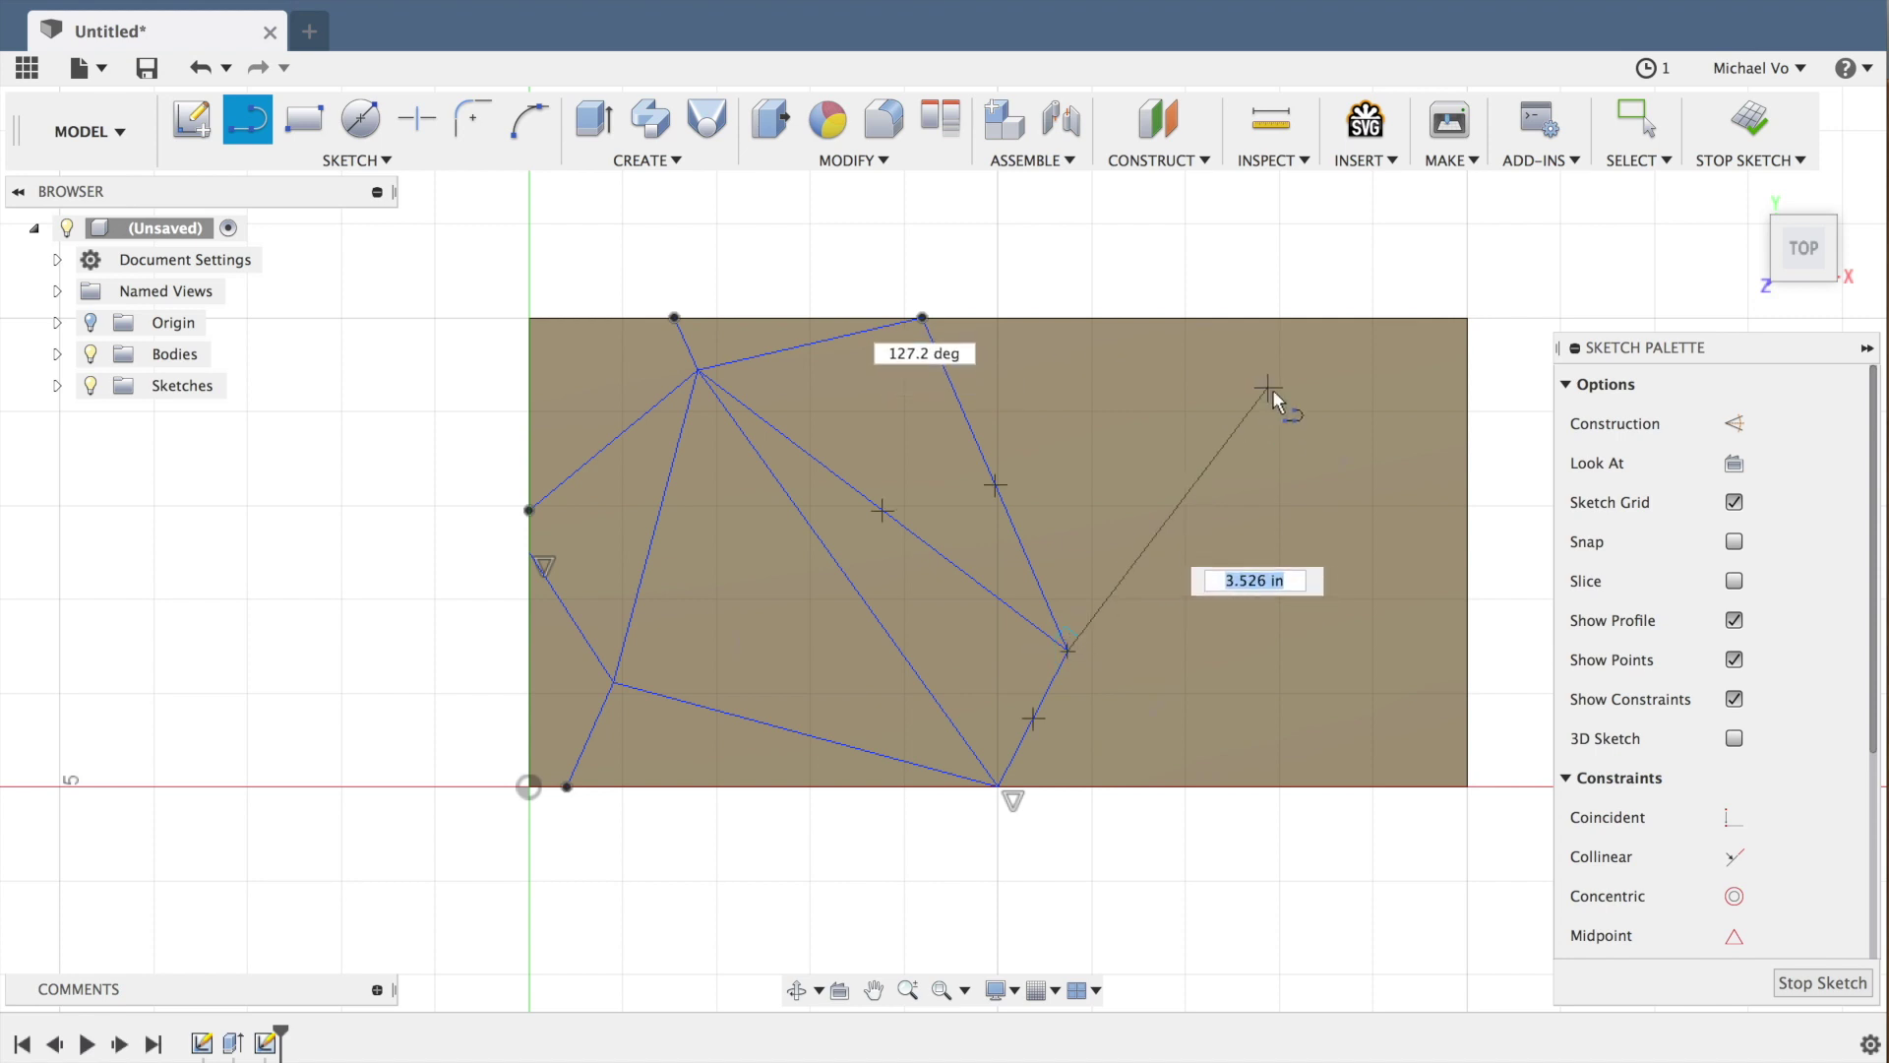
double_click(923, 317)
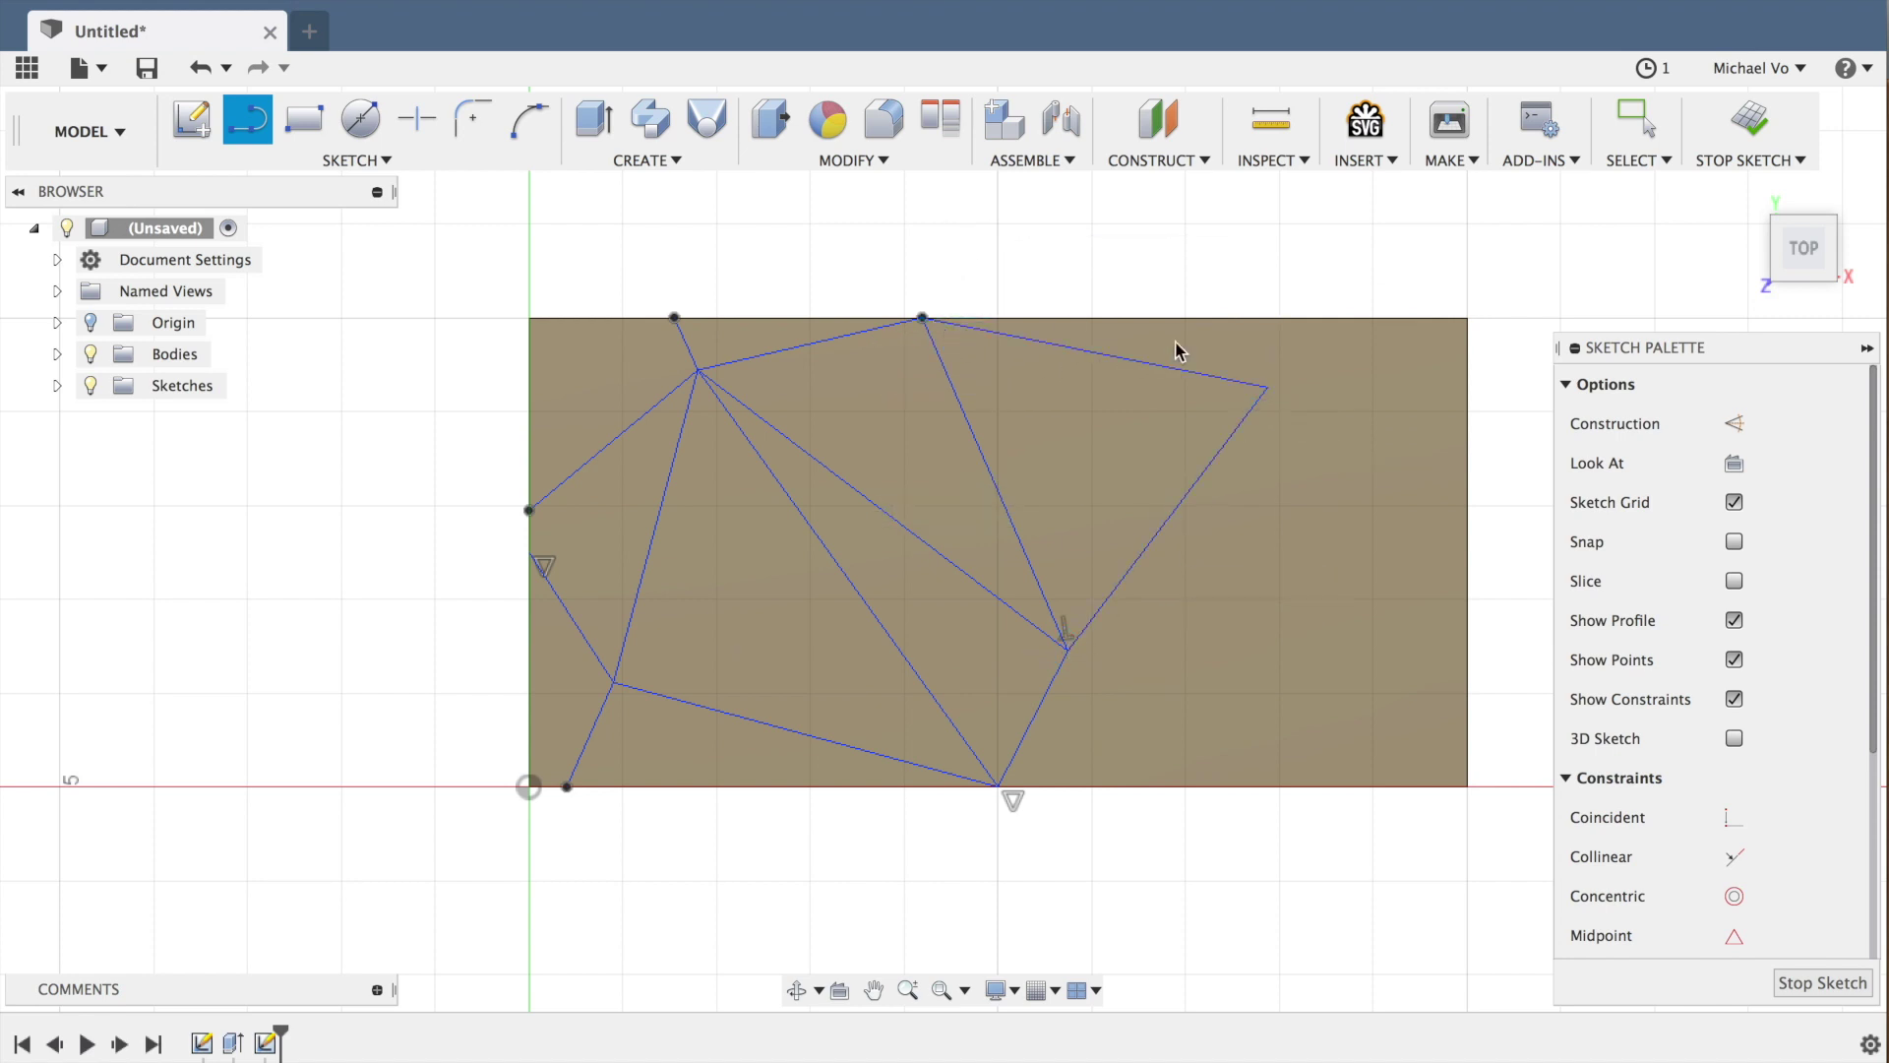
- Connect the upper-right vertex to the top edge near its right corner and to a new lower-right vertex, joined horizontally to the central vertex
left_click(1270, 388)
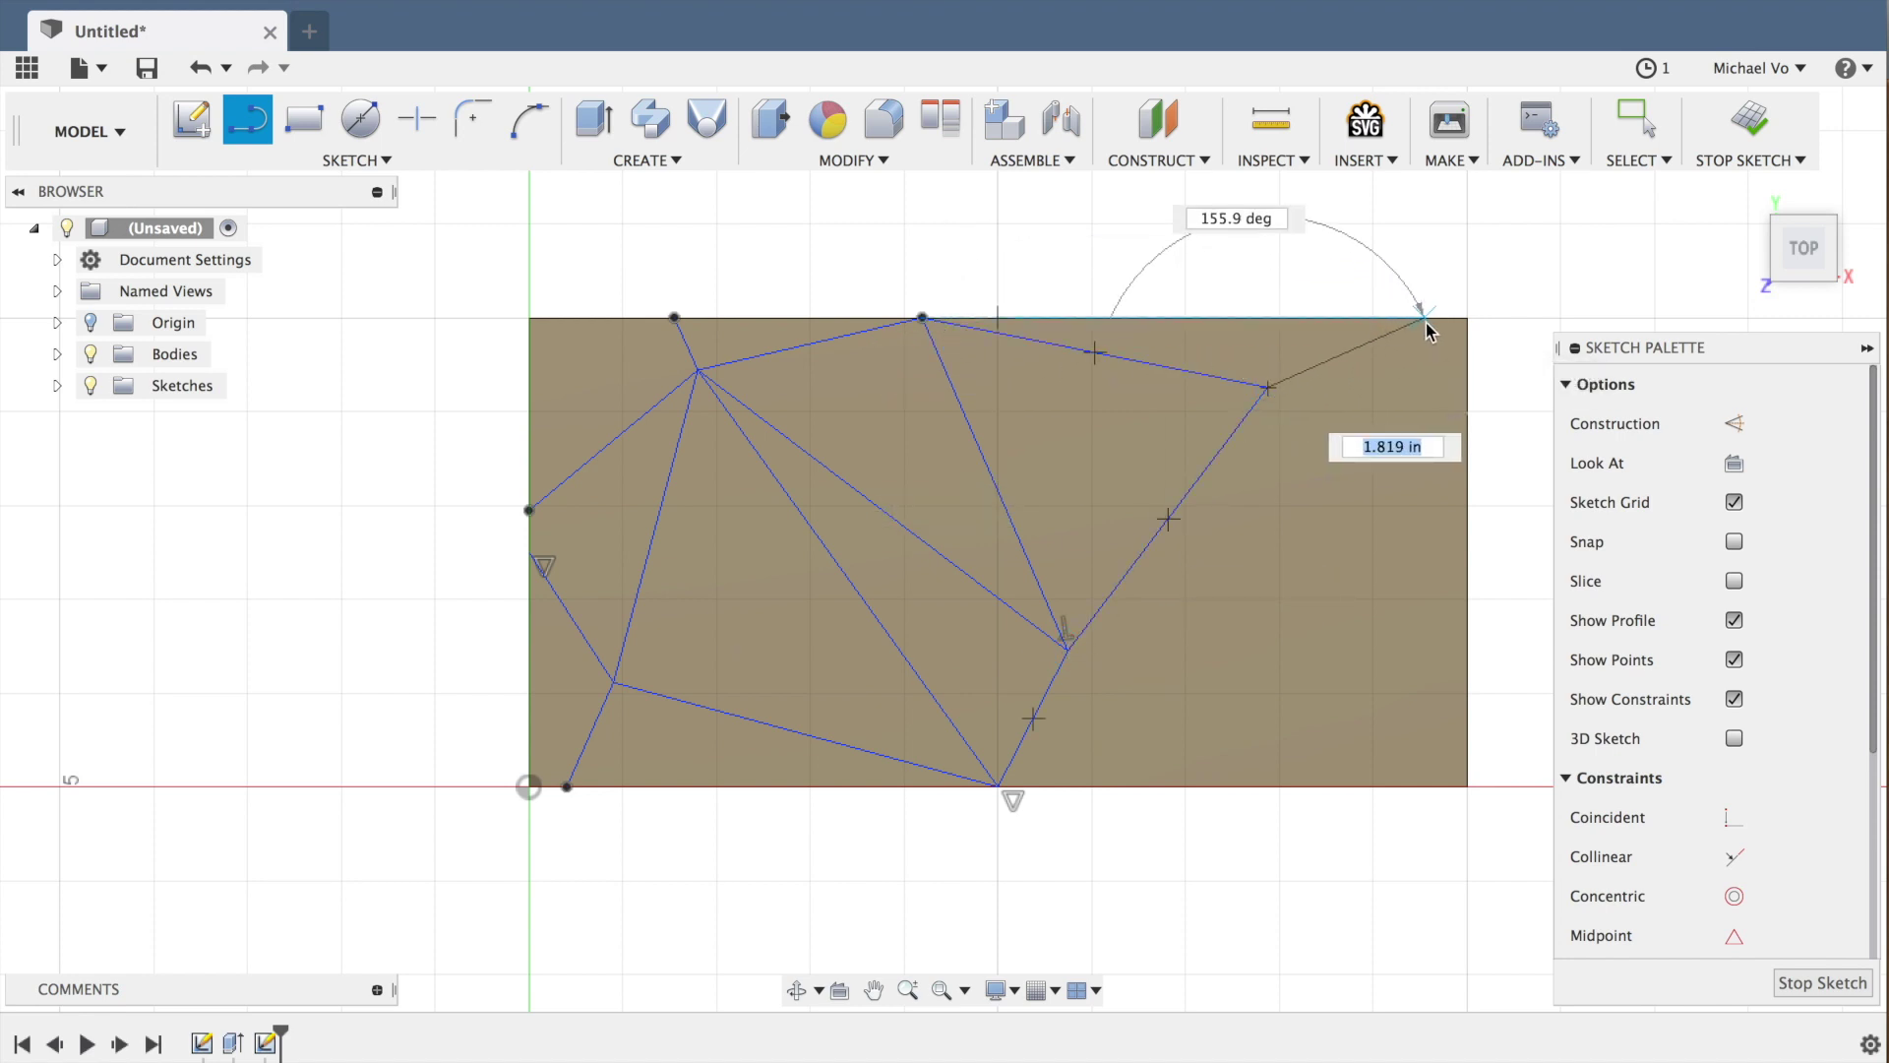
double_click(1437, 318)
left_click(1269, 389)
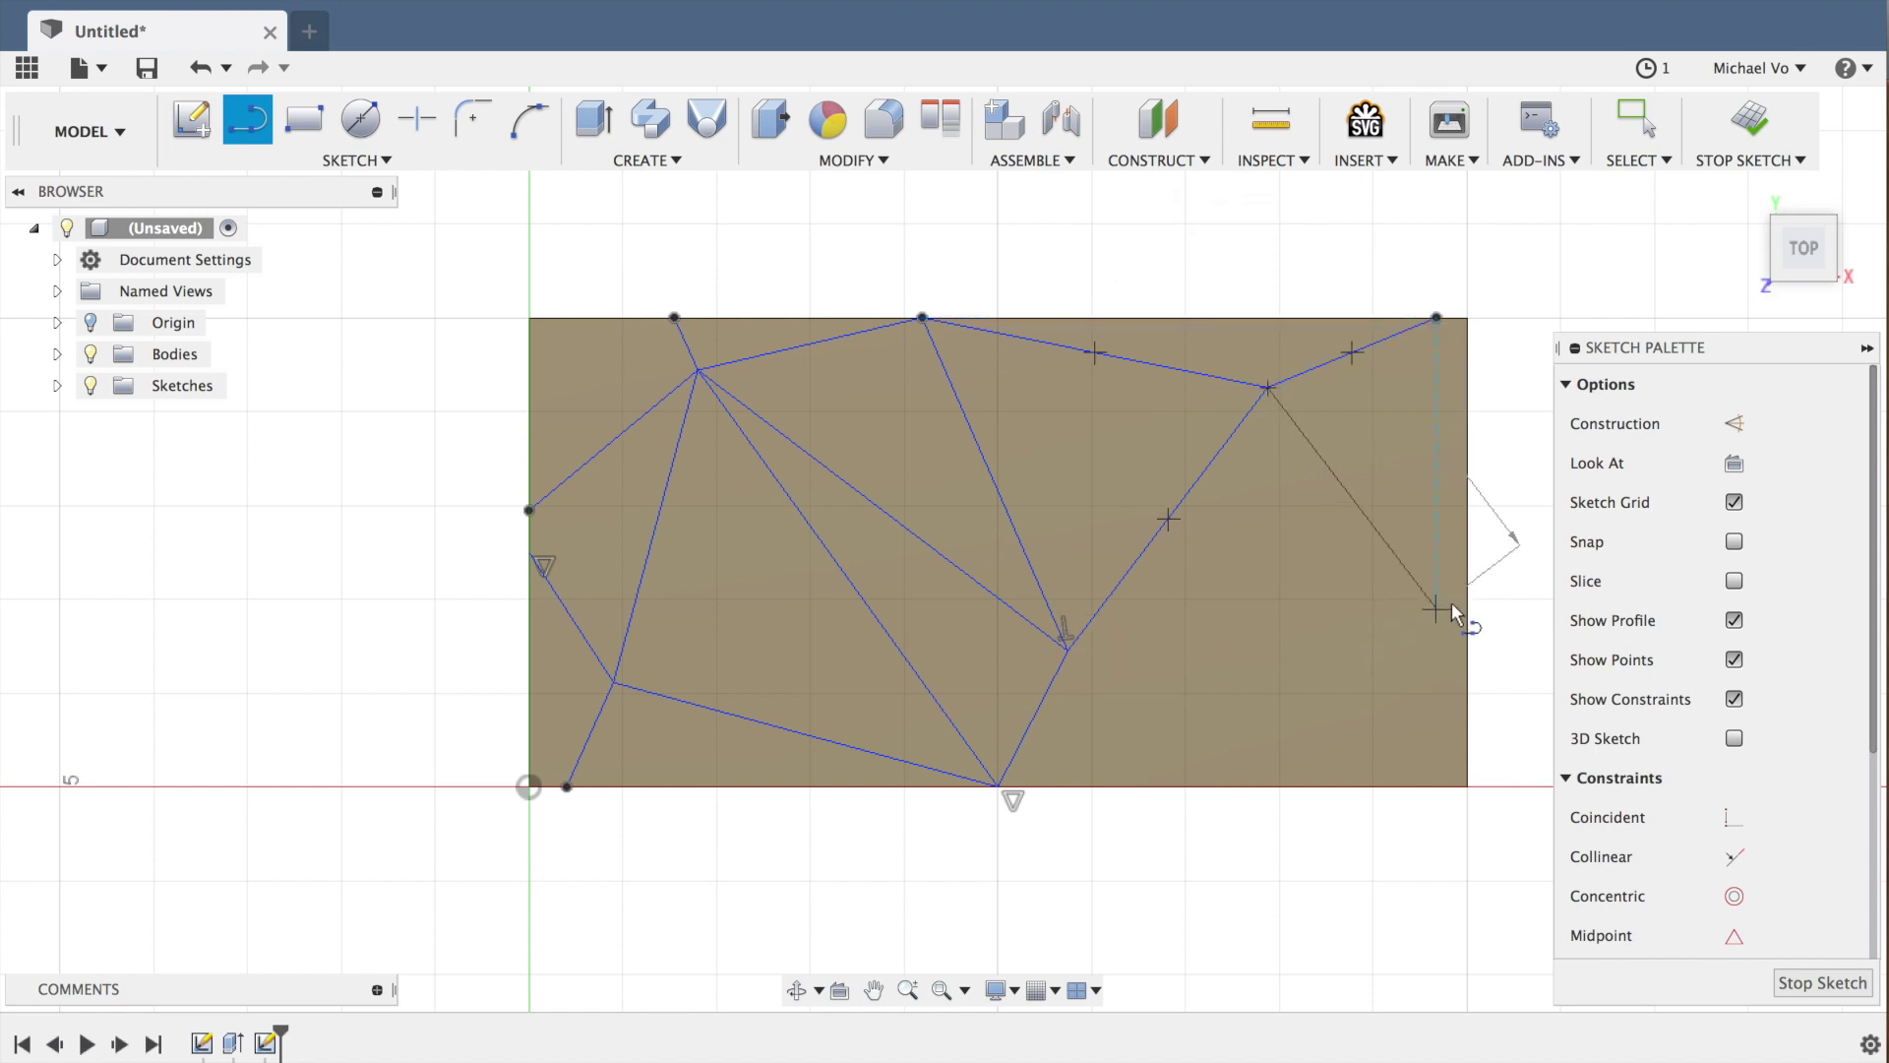
double_click(1435, 651)
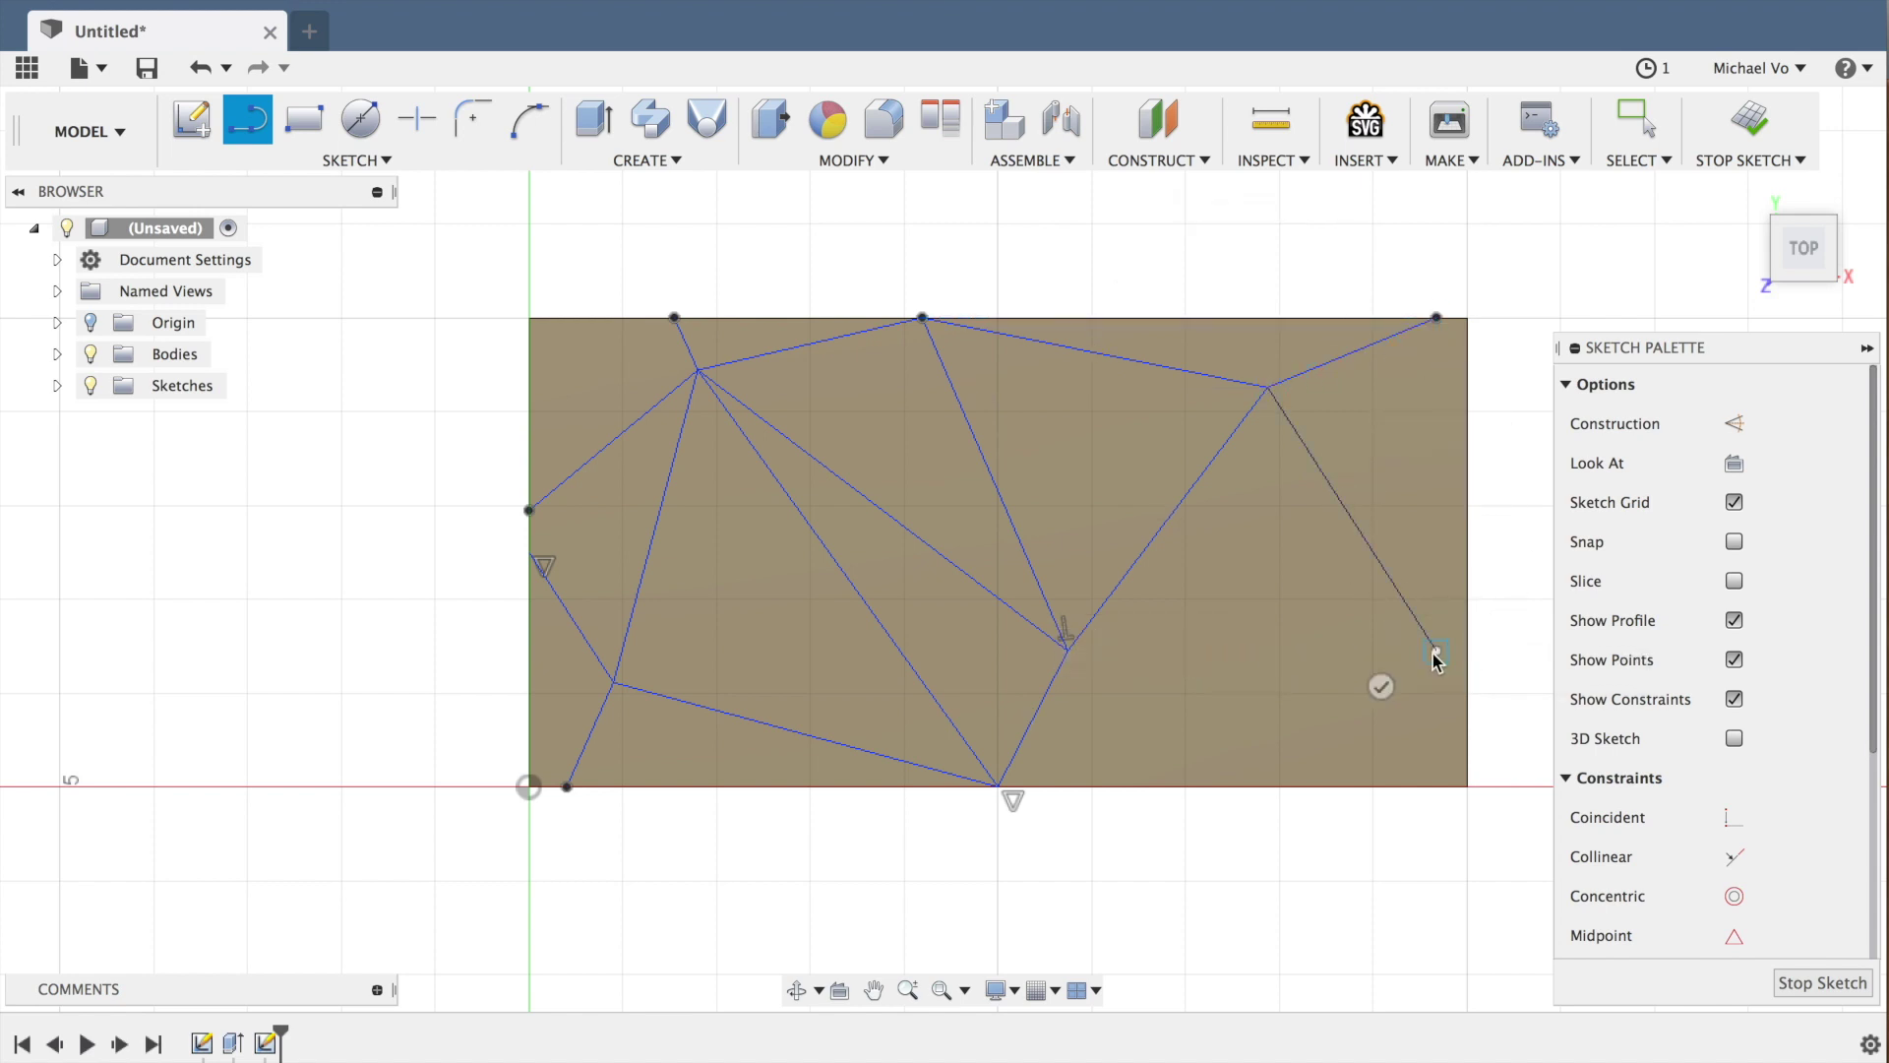
left_click(1435, 651)
double_click(1068, 650)
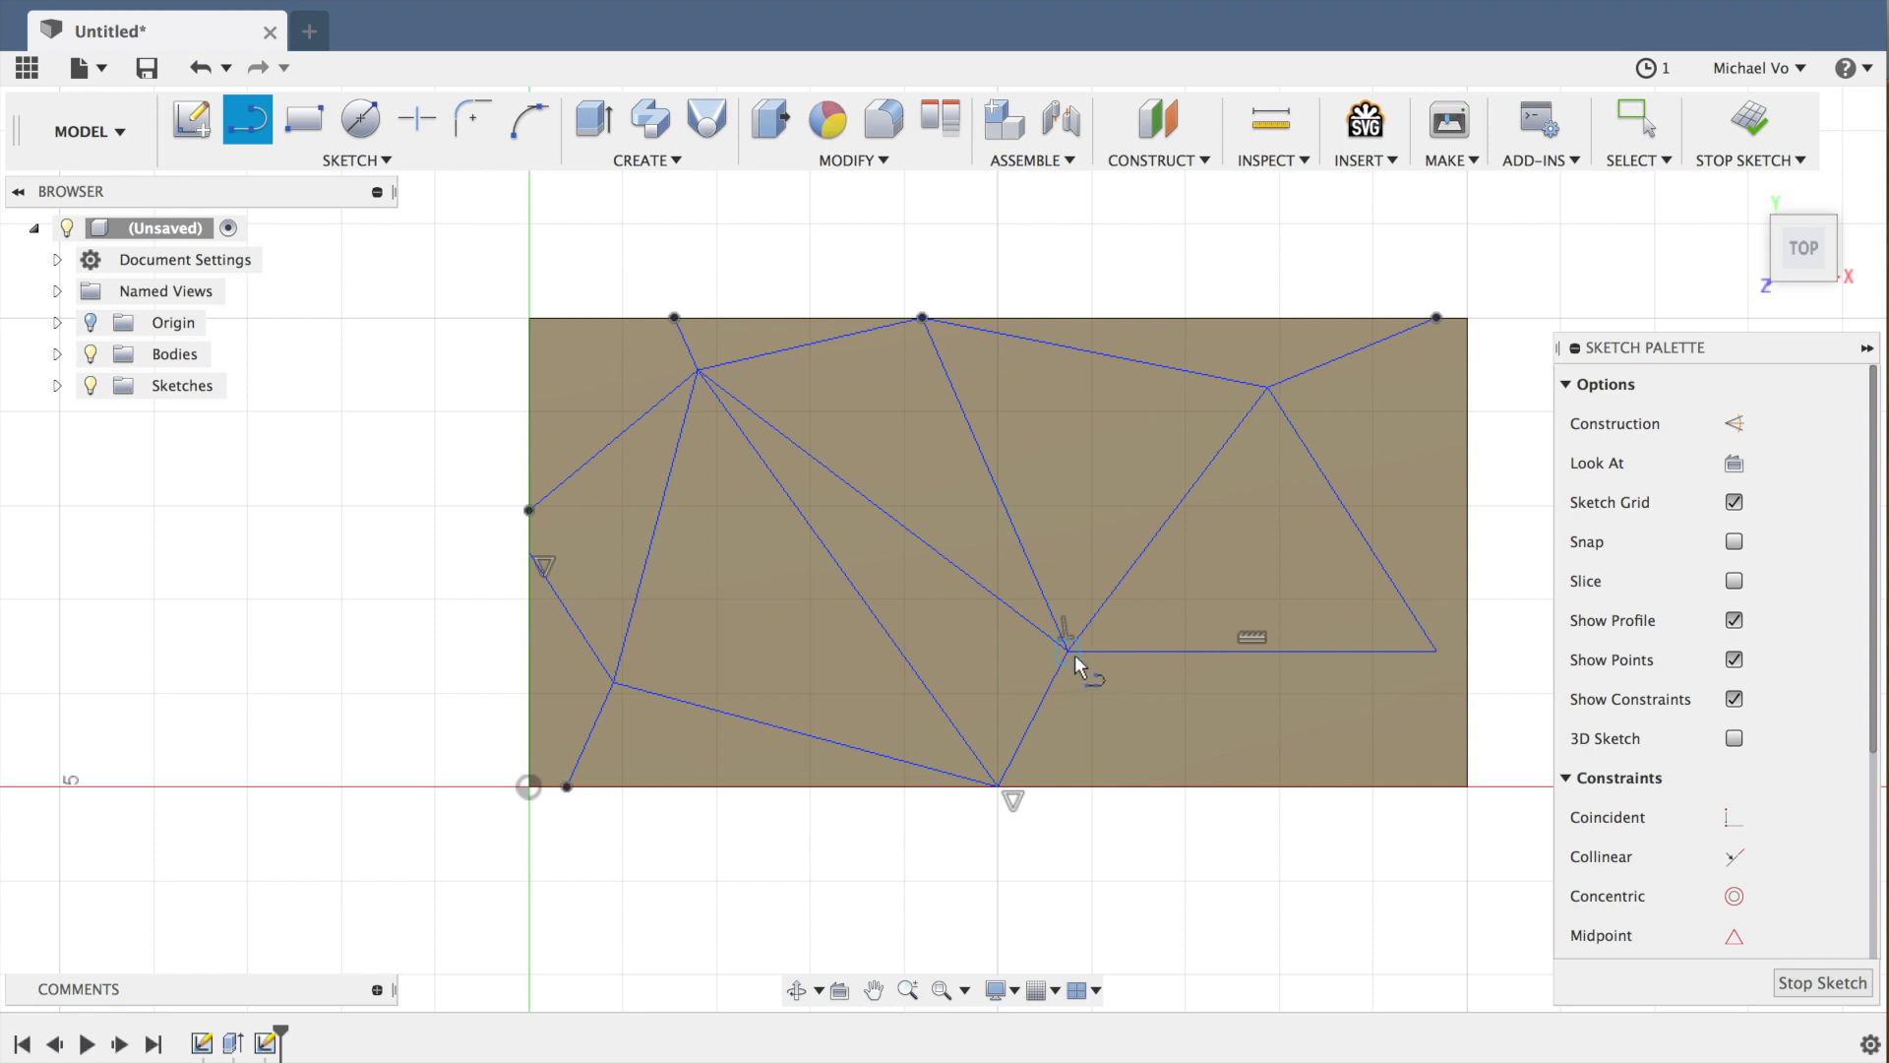
- Draw lines to the slab's bottom edge: one from the central vertex and two from the lower-right vertex, the last about 1.53 in long
left_click(1069, 651)
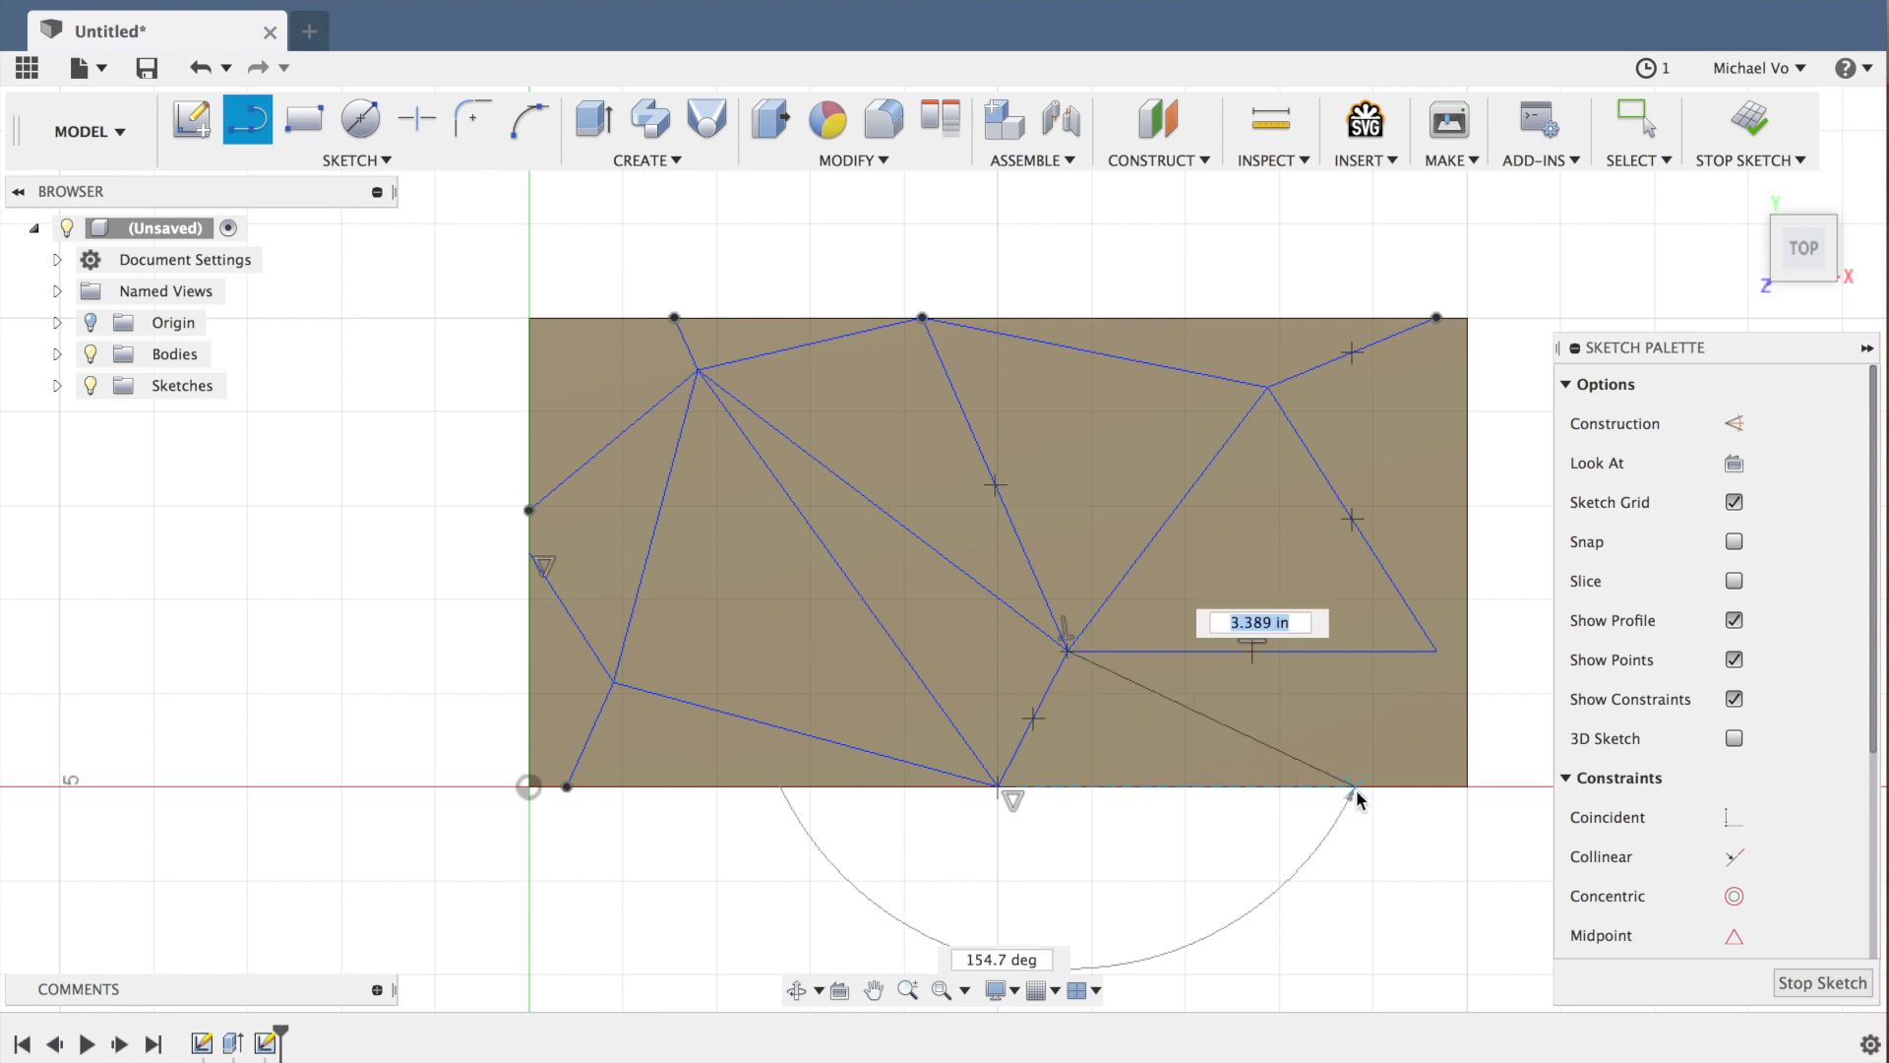
double_click(1127, 787)
left_click(1187, 787)
double_click(1434, 651)
left_click(1436, 652)
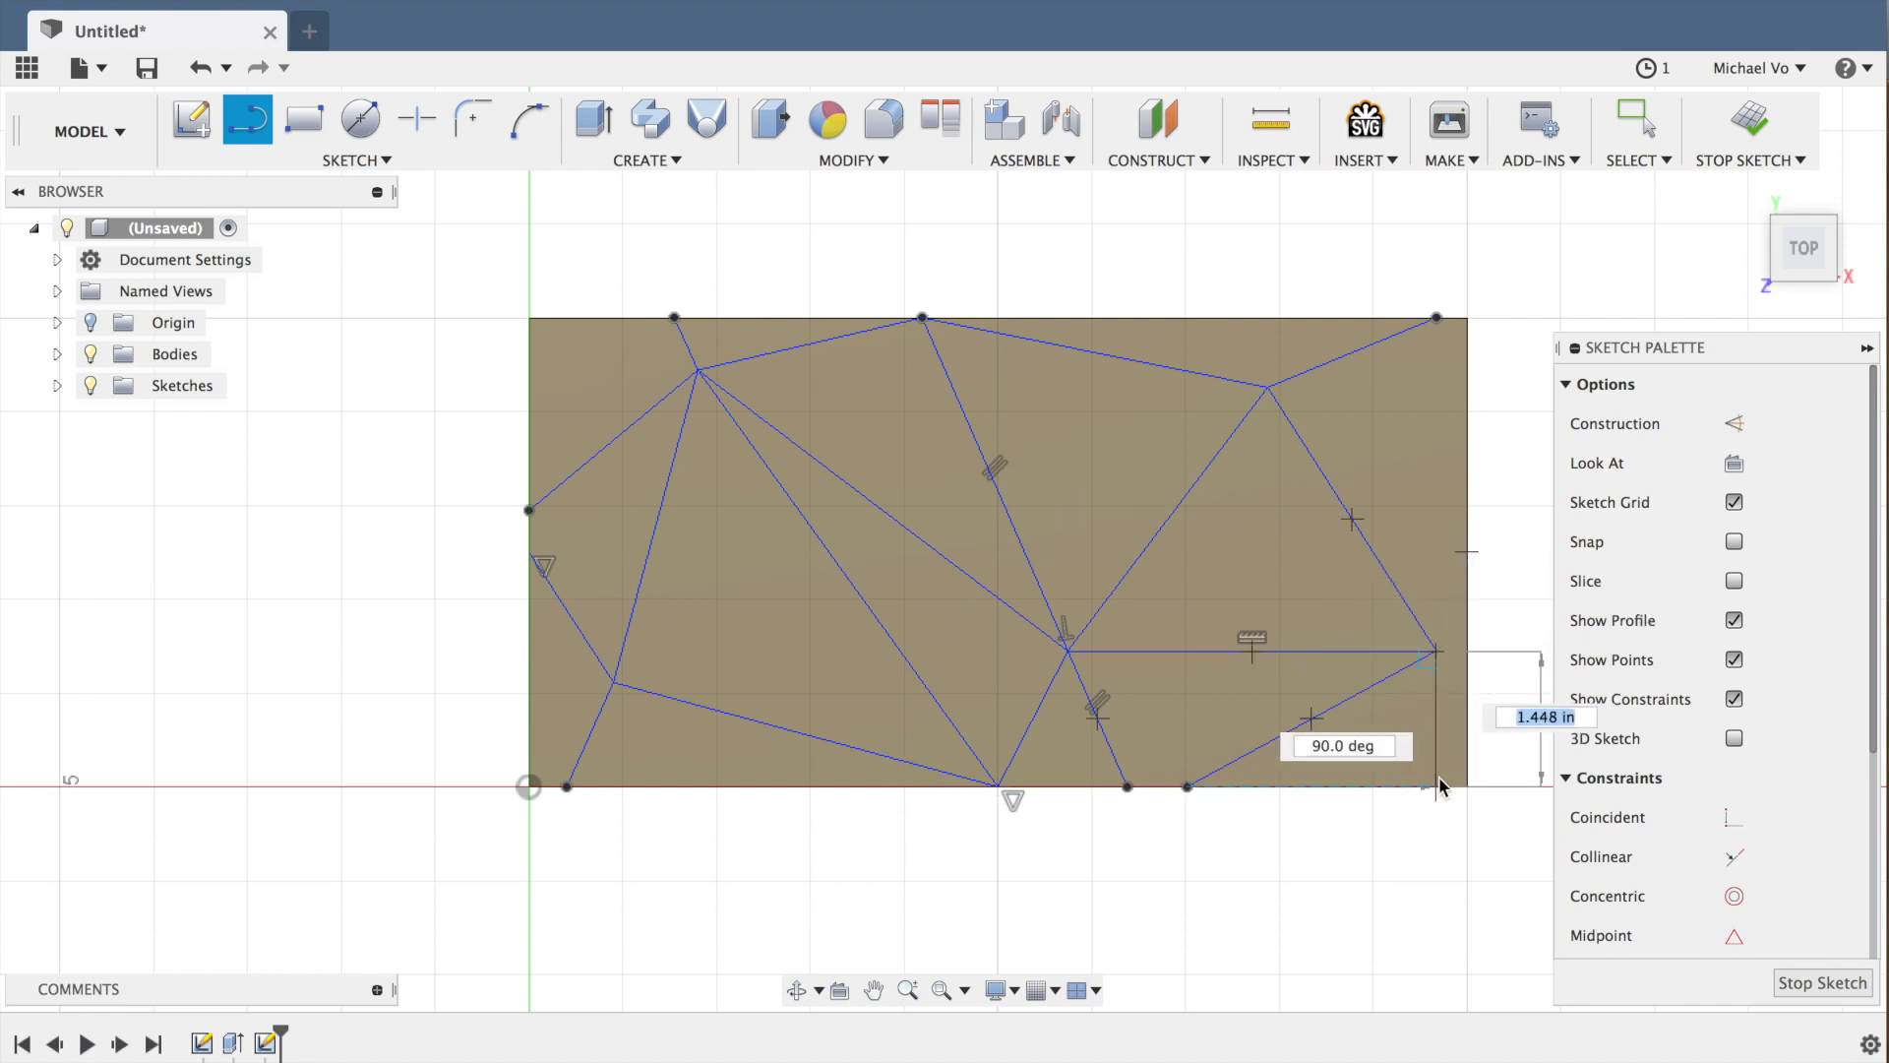
double_click(1390, 785)
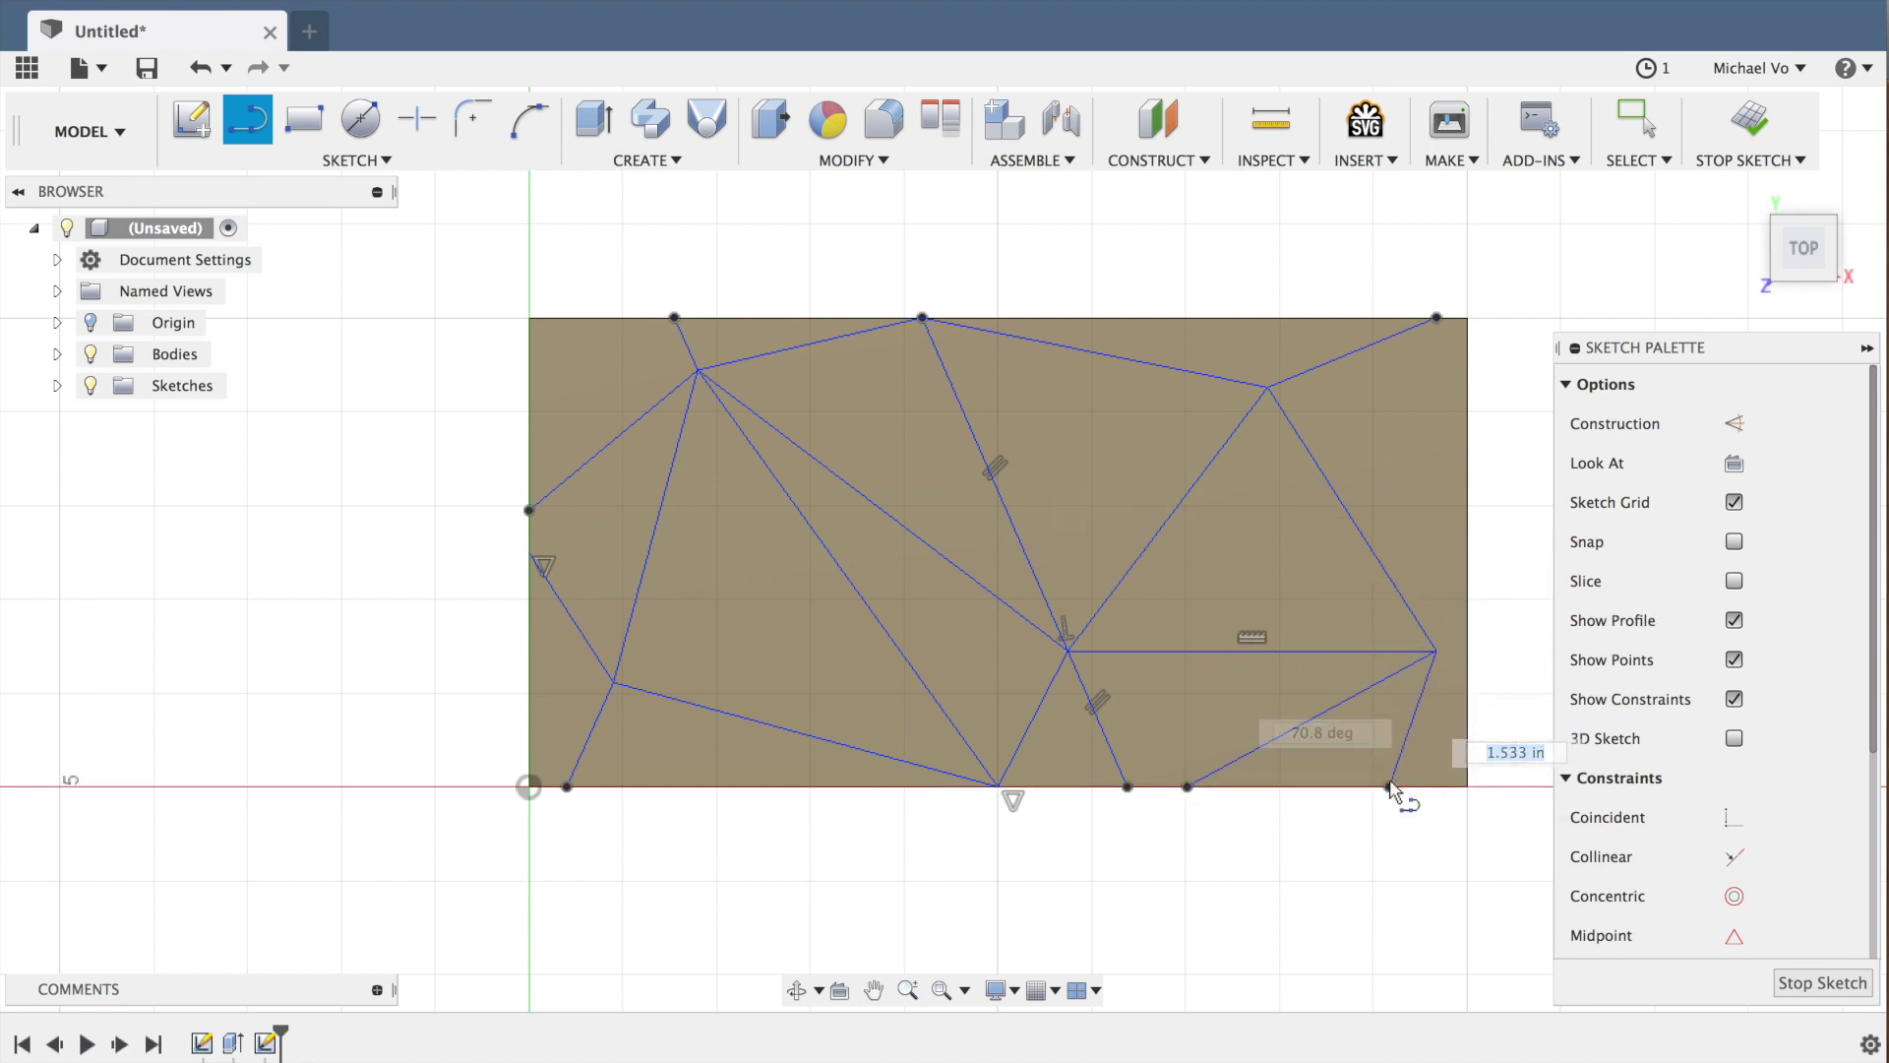
left_click(1434, 650)
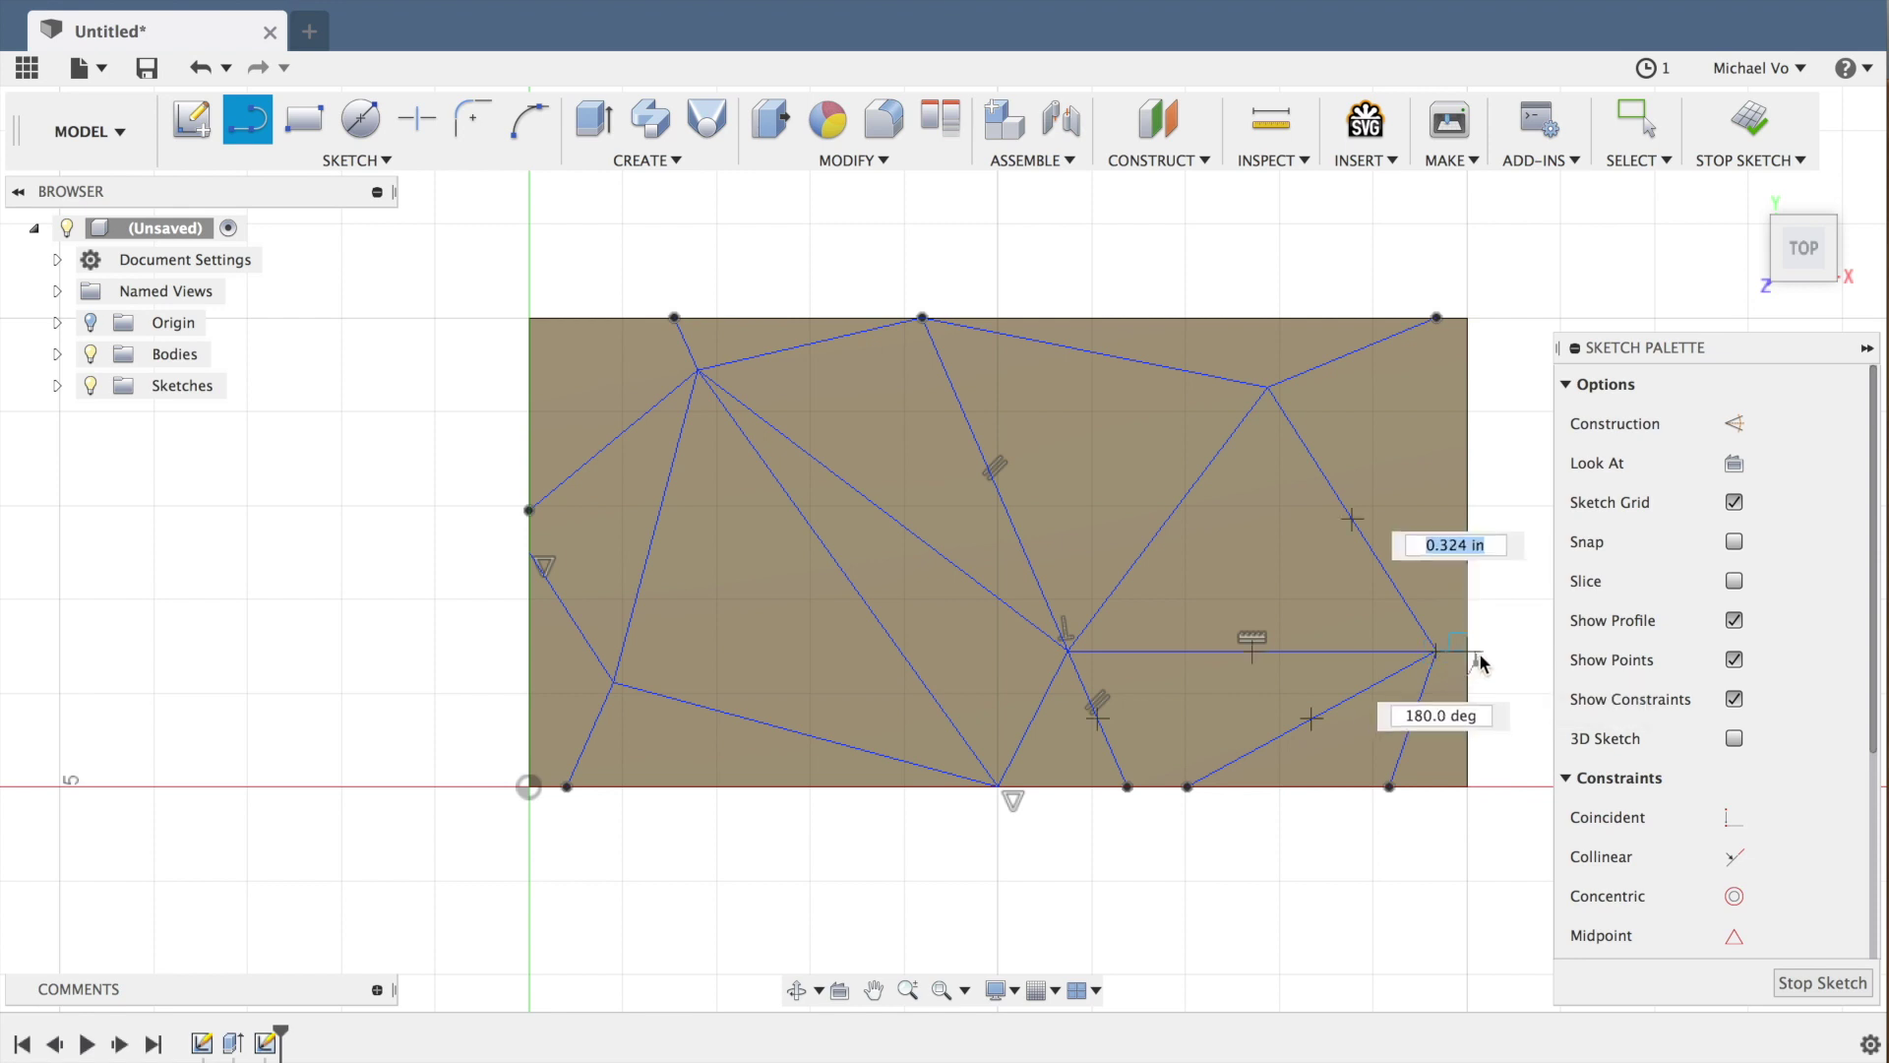
left_click(1478, 628)
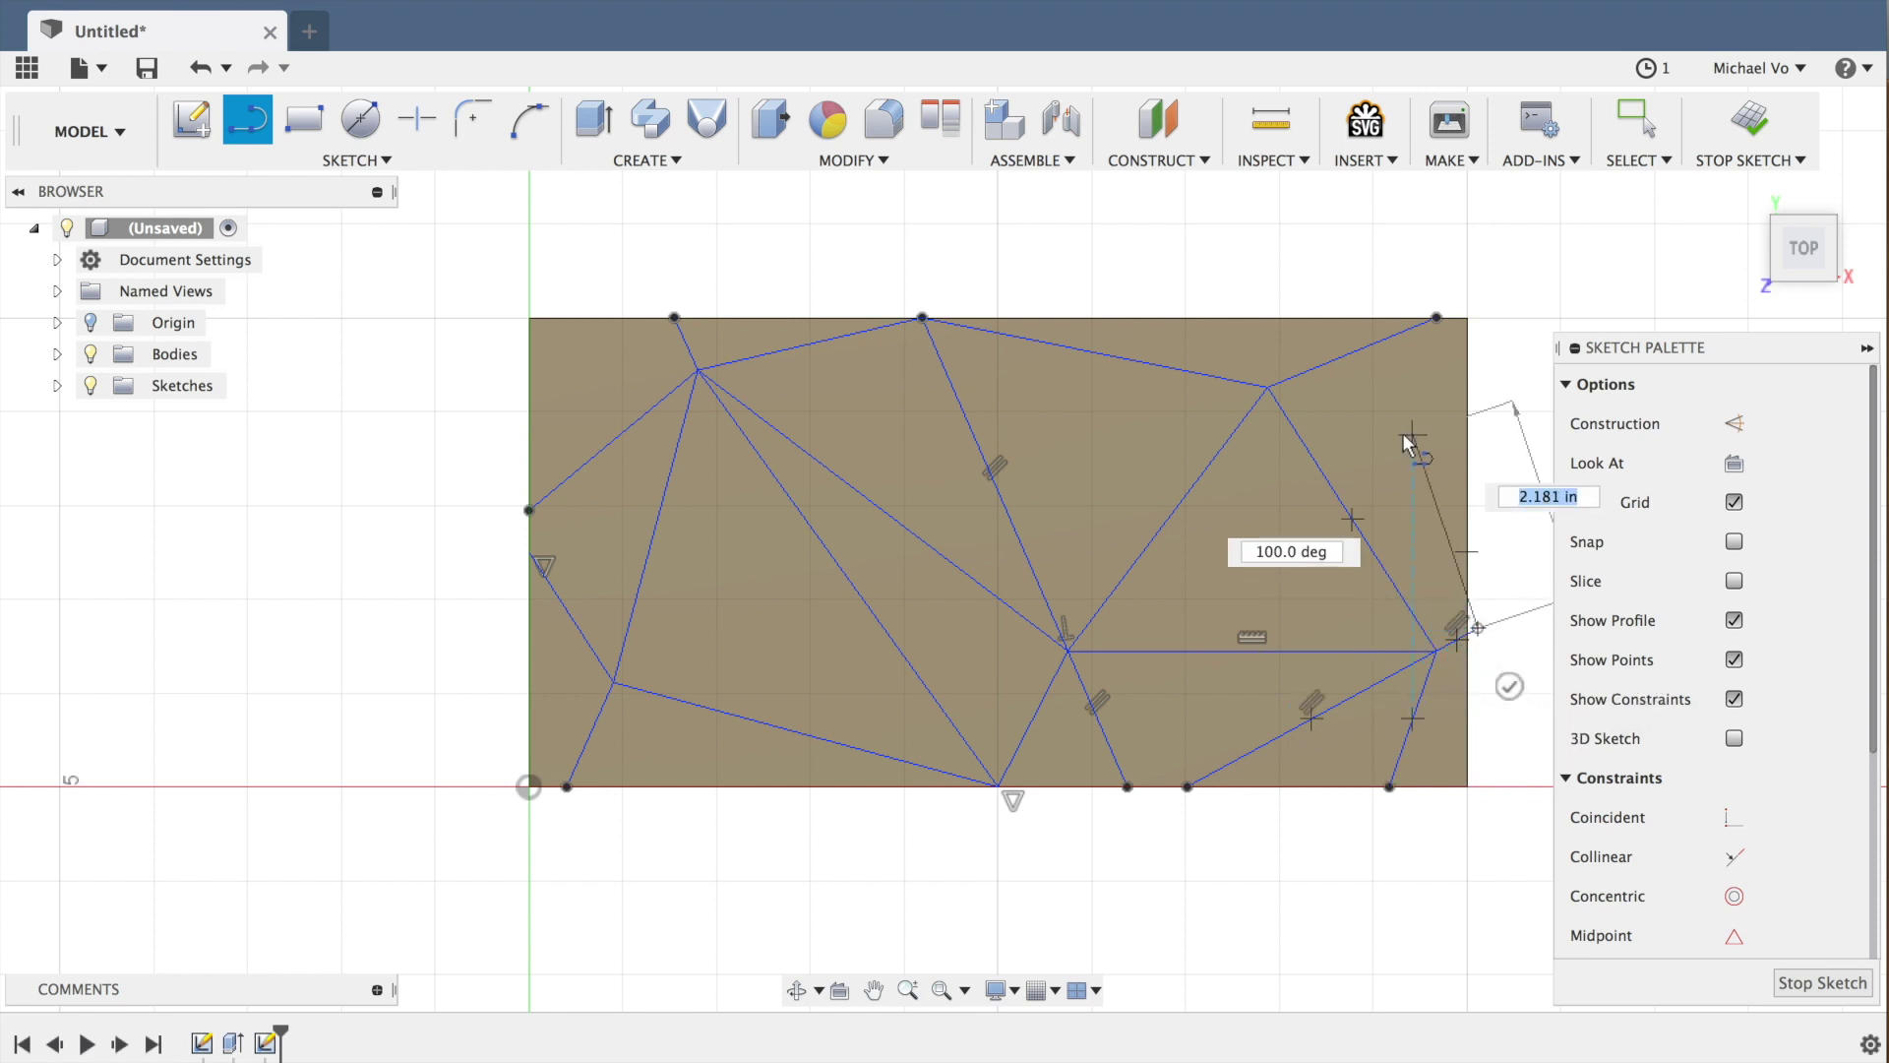
left_click(1493, 555)
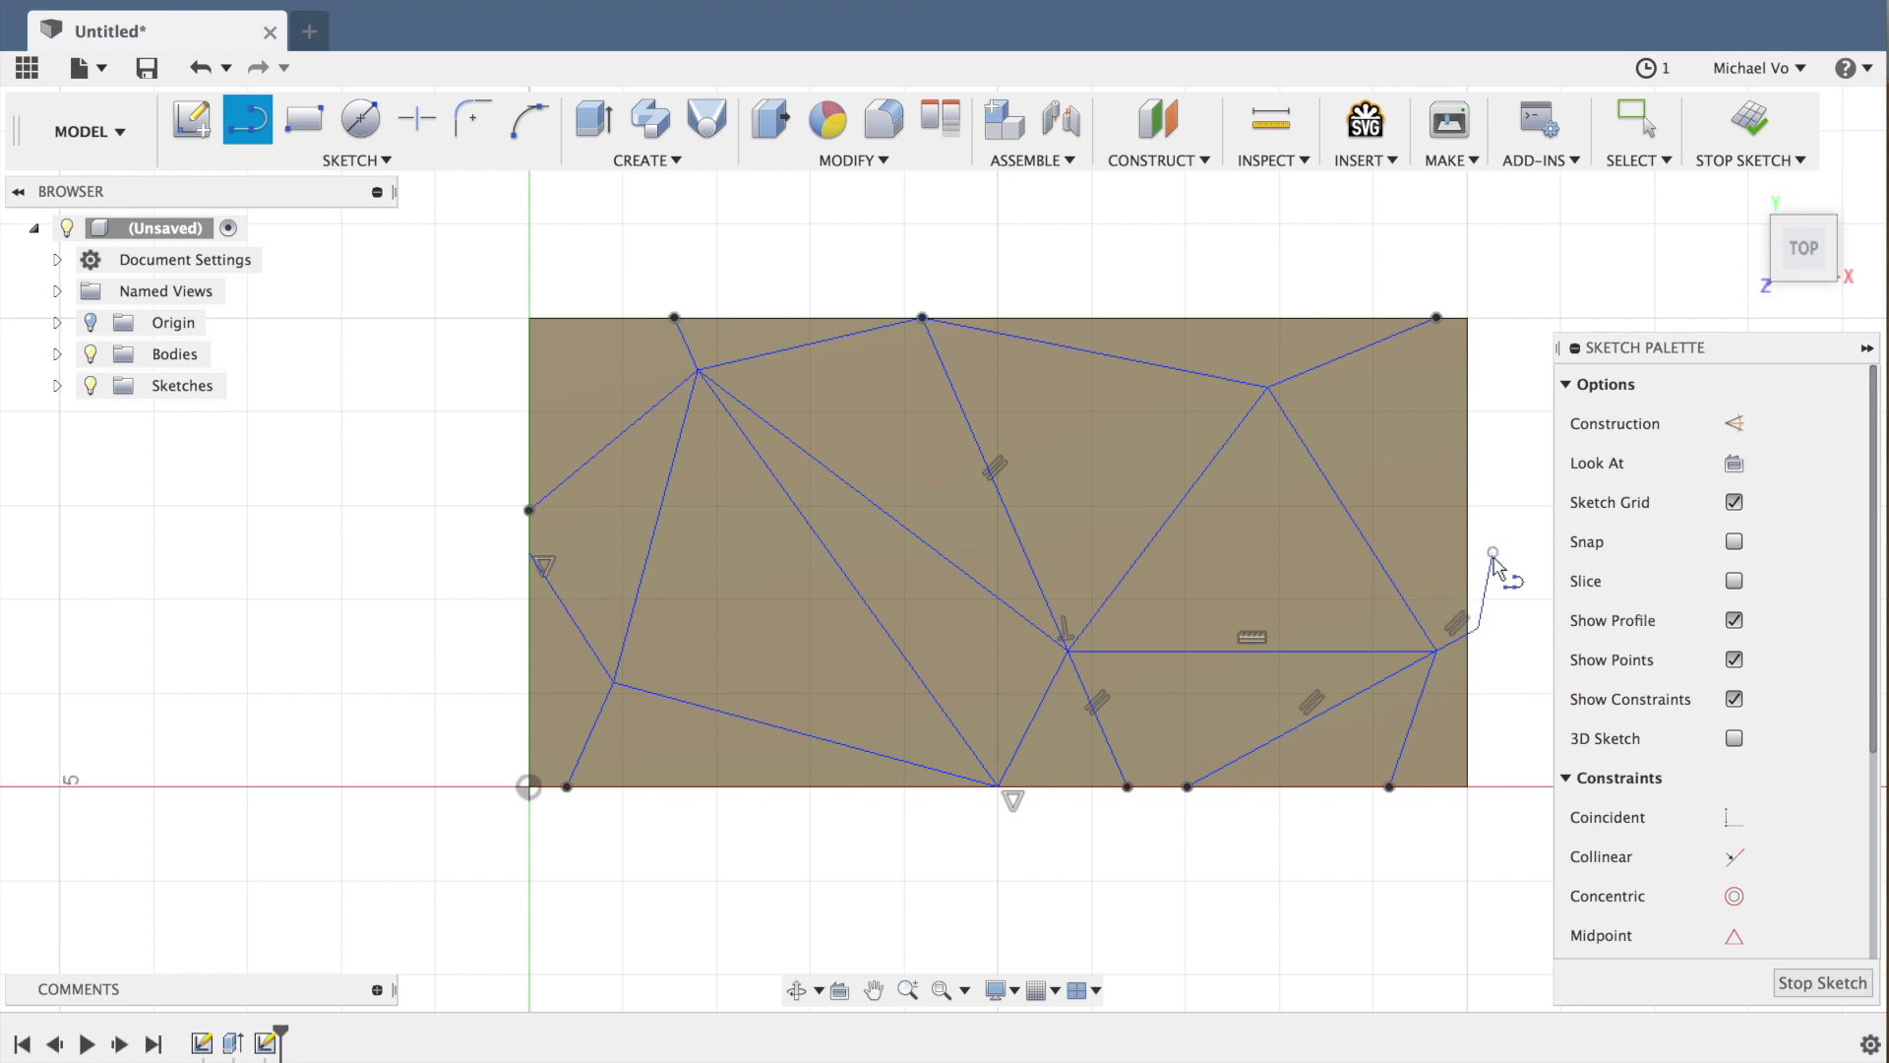
key("ctrl+z")
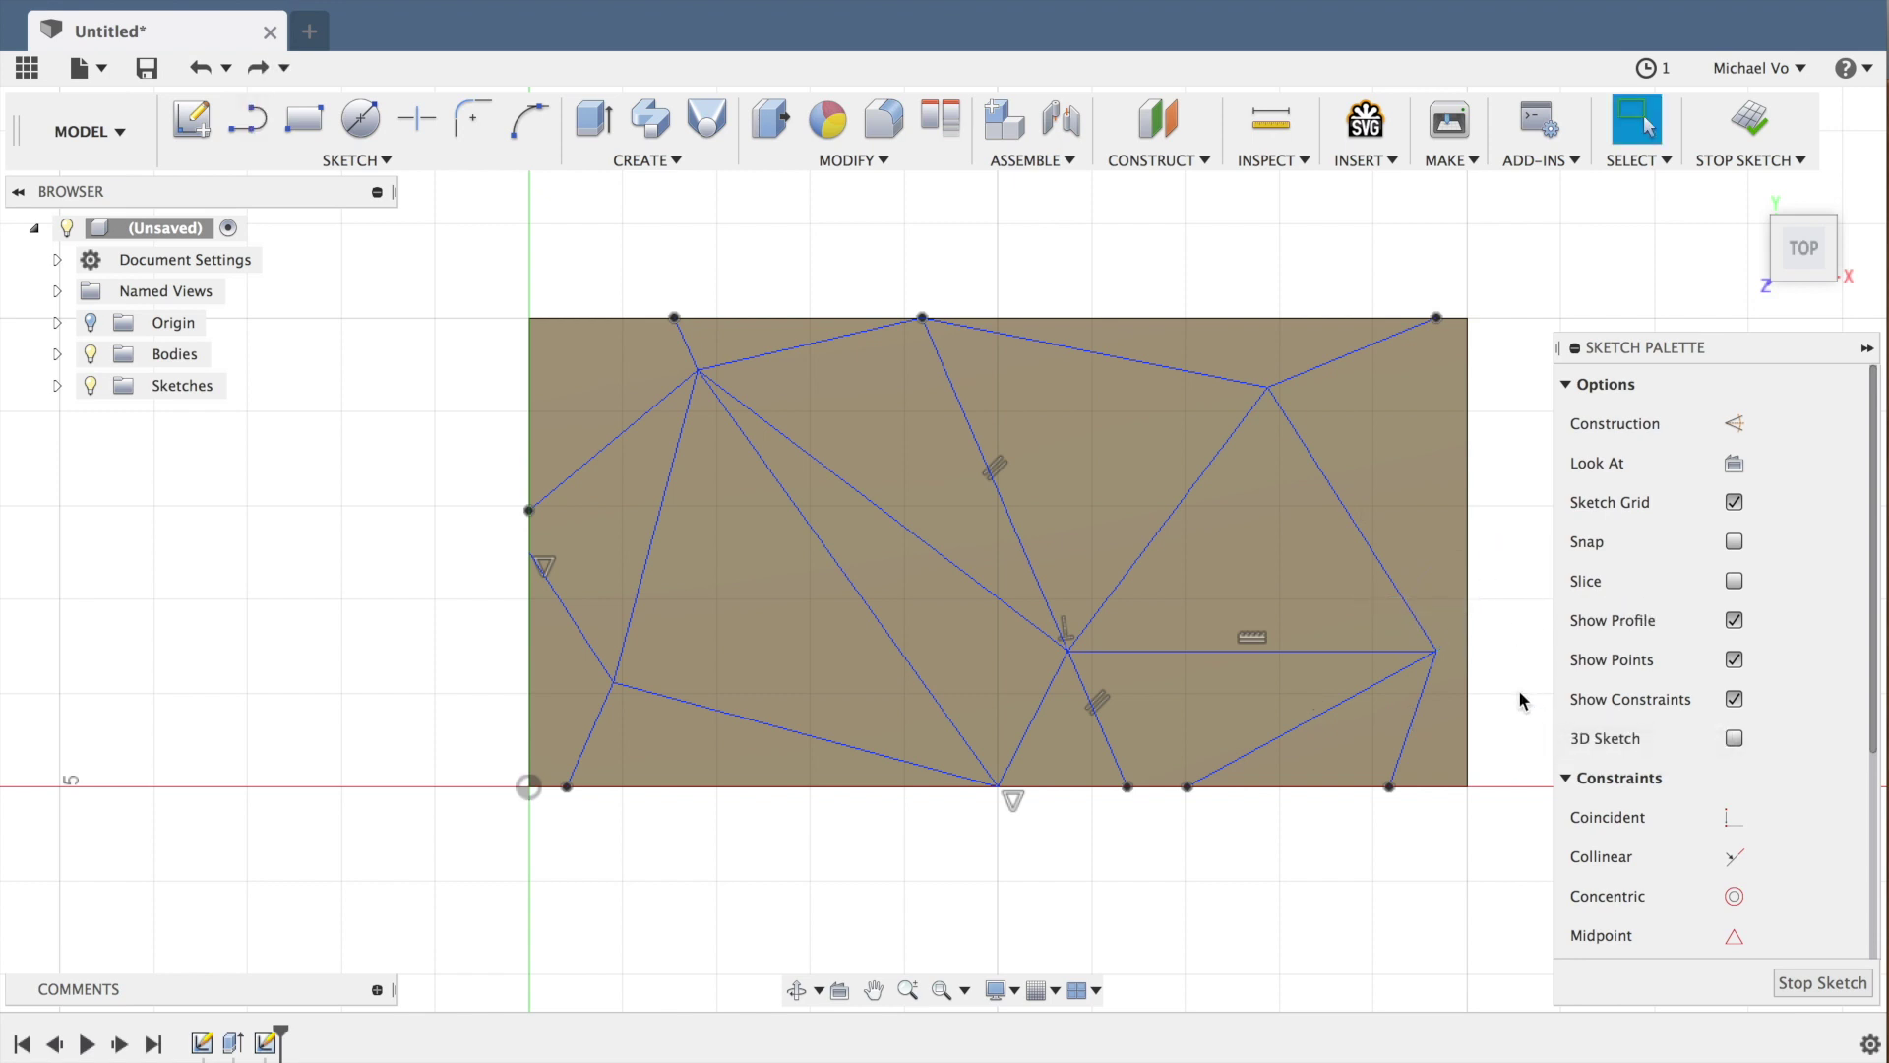
- Draw a short line from the lower-right vertex to the slab's right edge and finish the sketch
key("l")
left_click(1435, 651)
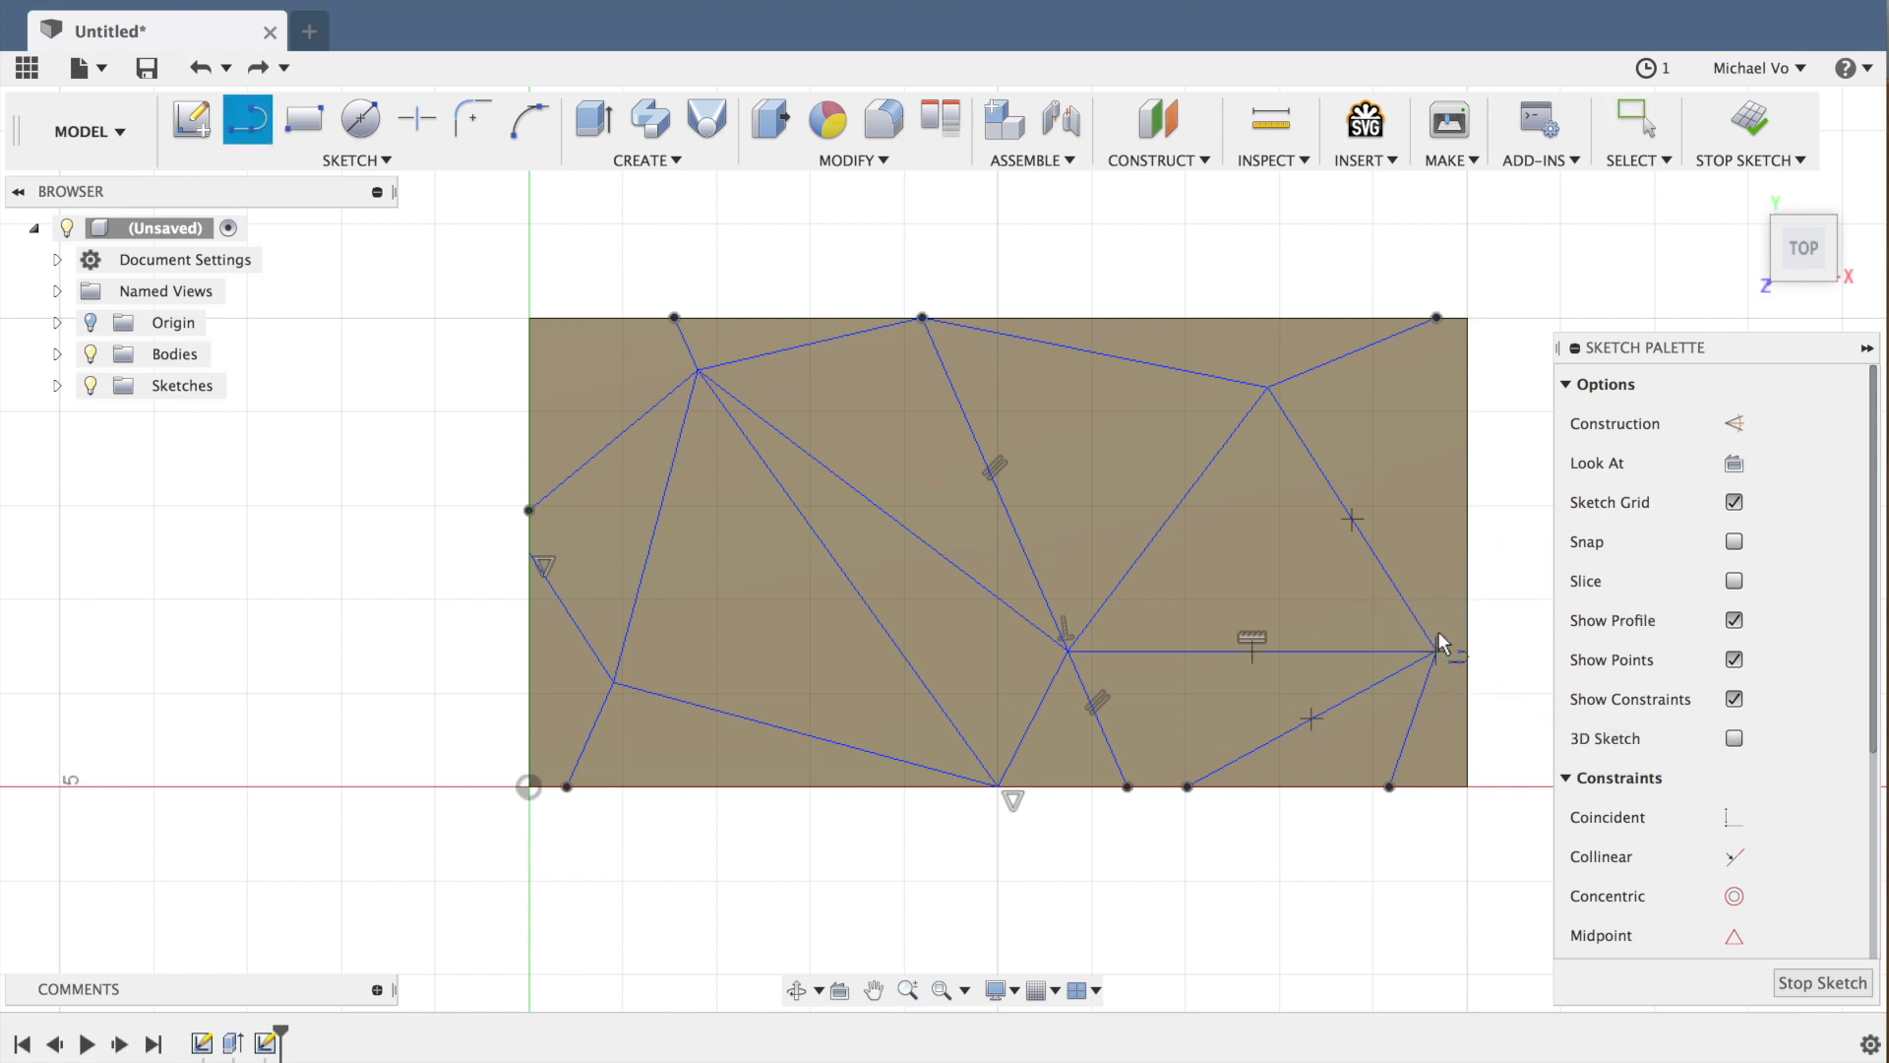
double_click(1467, 577)
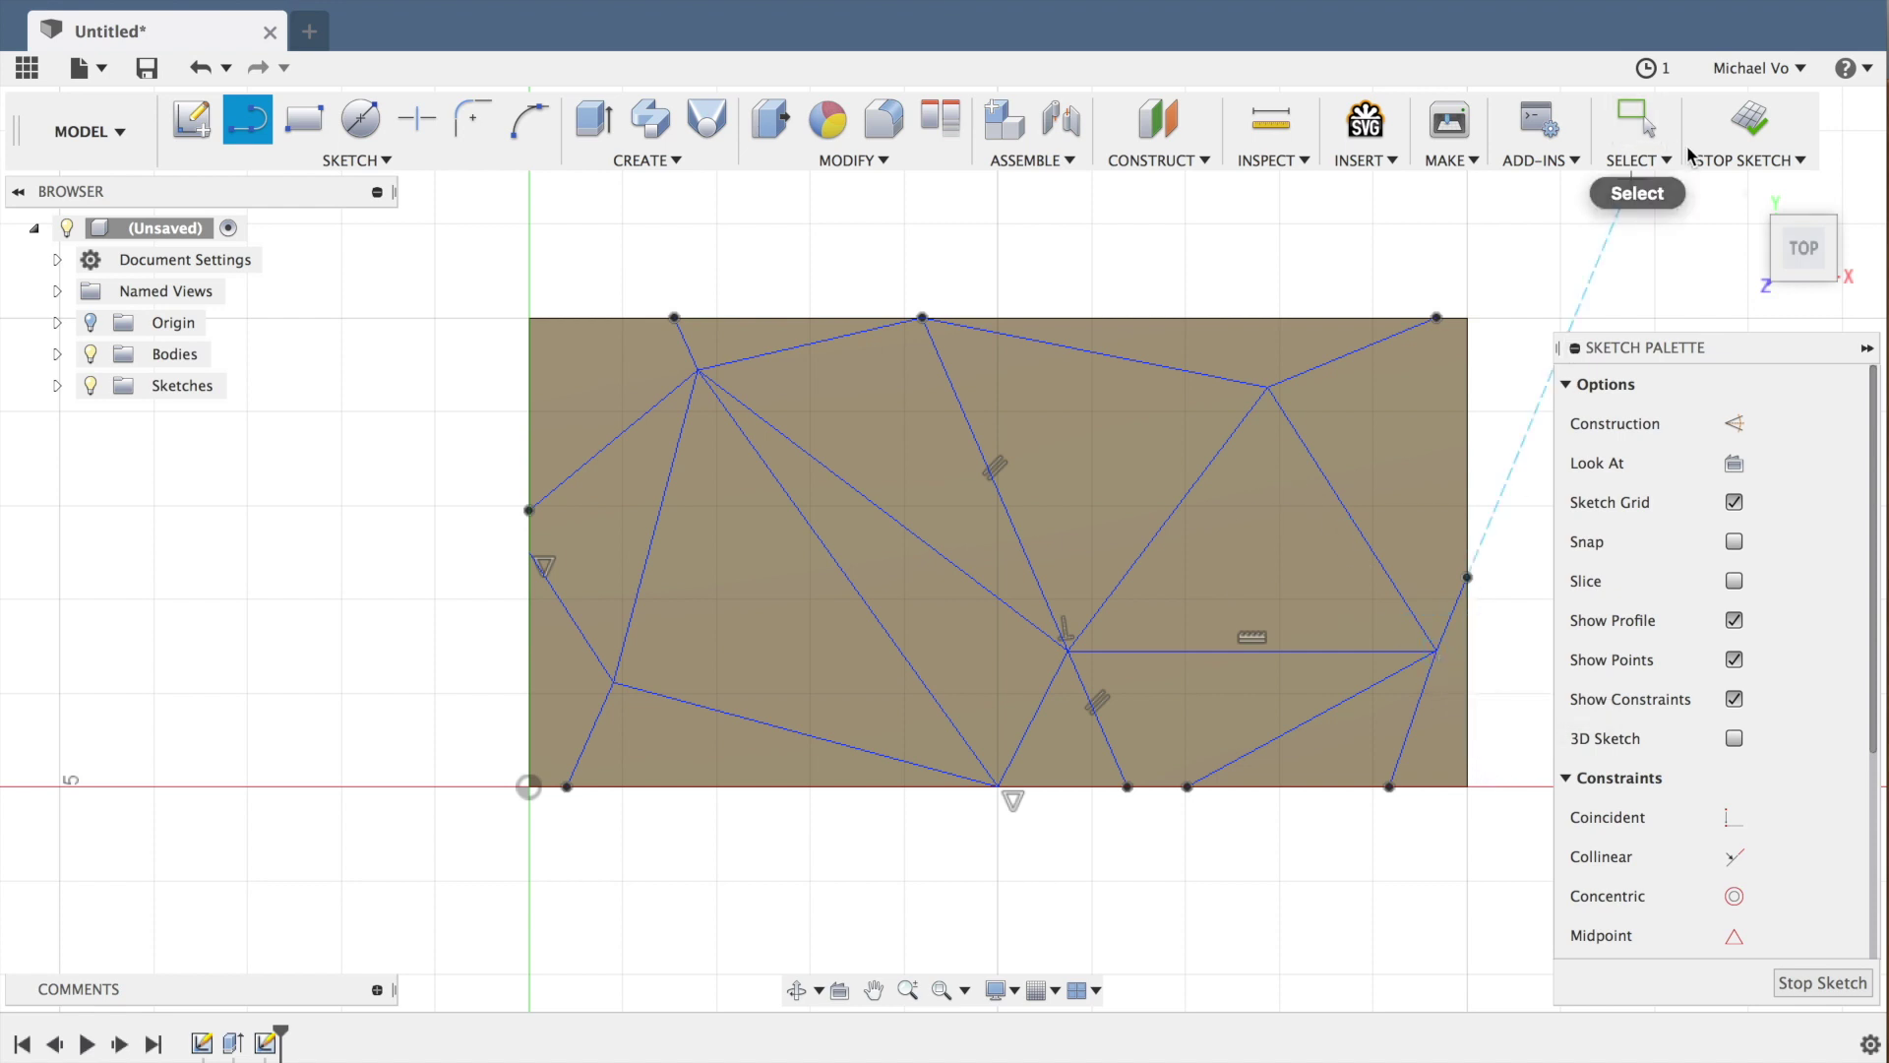
left_click(1759, 120)
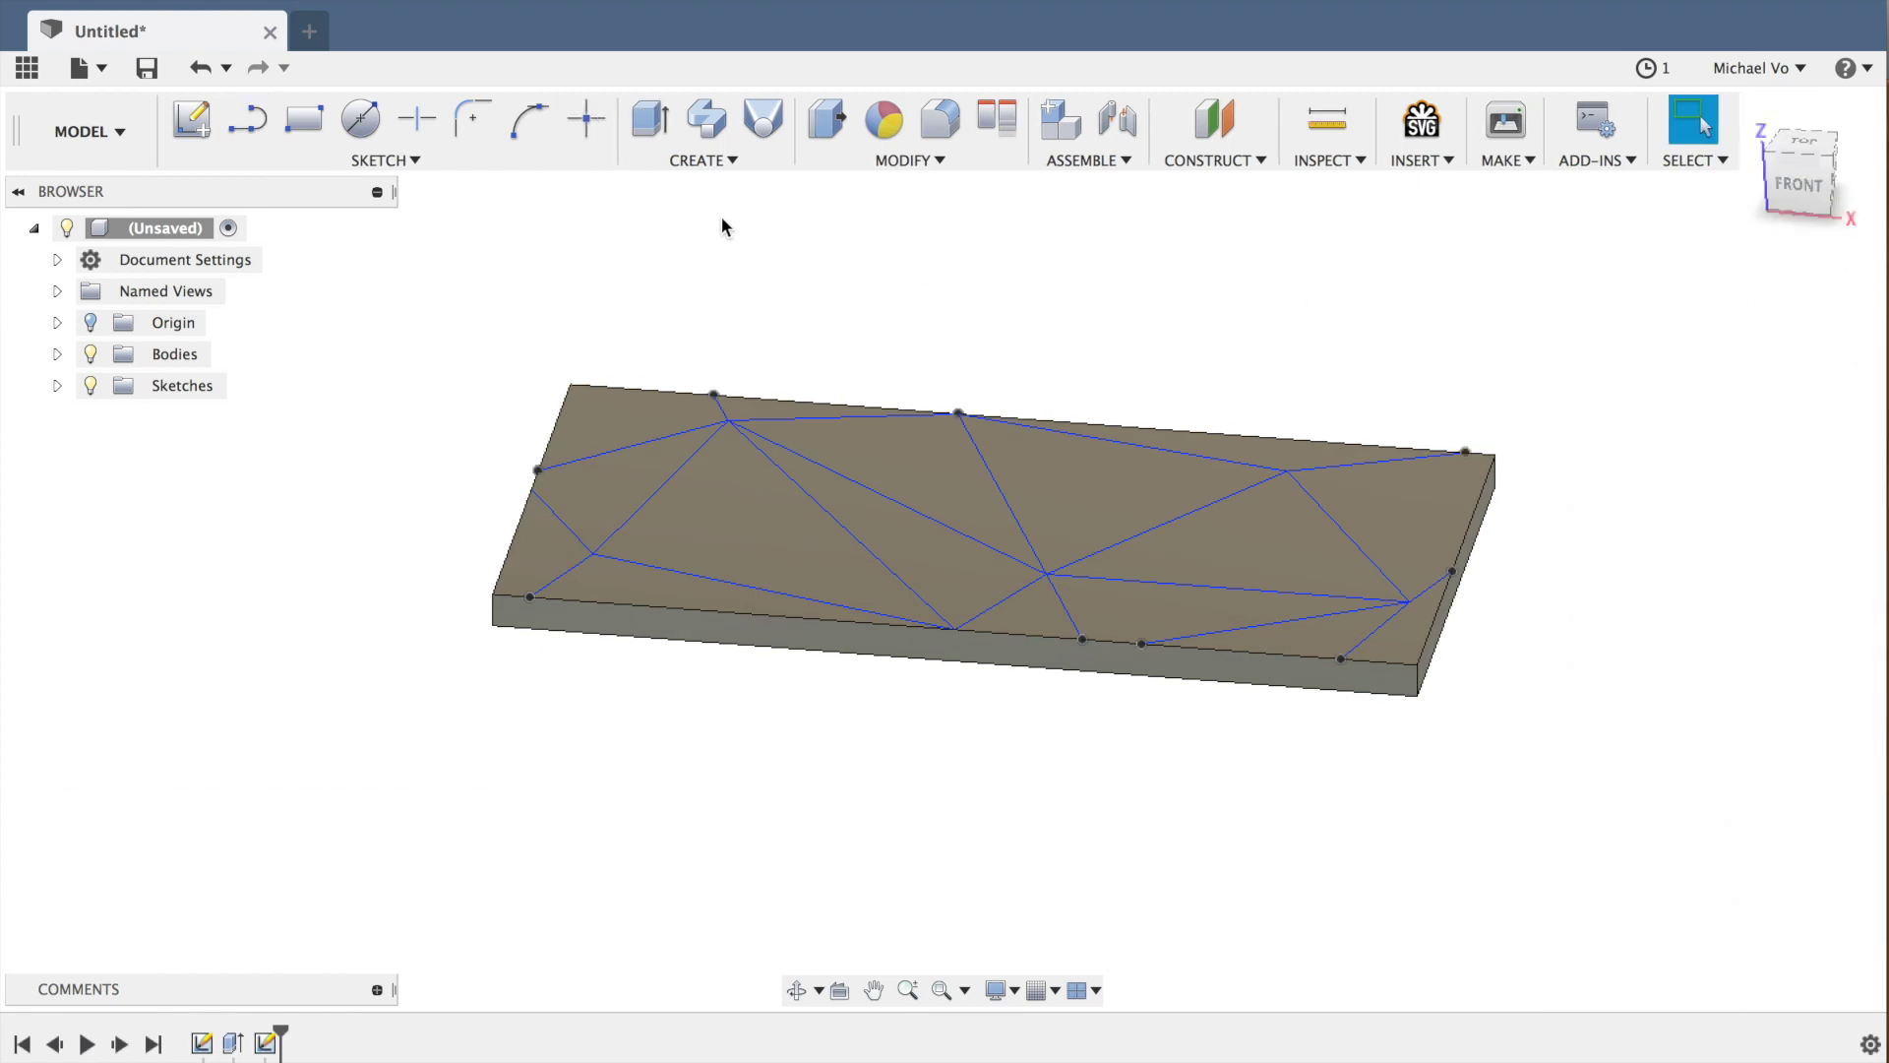
- Extrude the upper-left corner profile upward 0.375 in with inward-tapering sides, joined to the slab
left_click(652, 122)
left_click(630, 433)
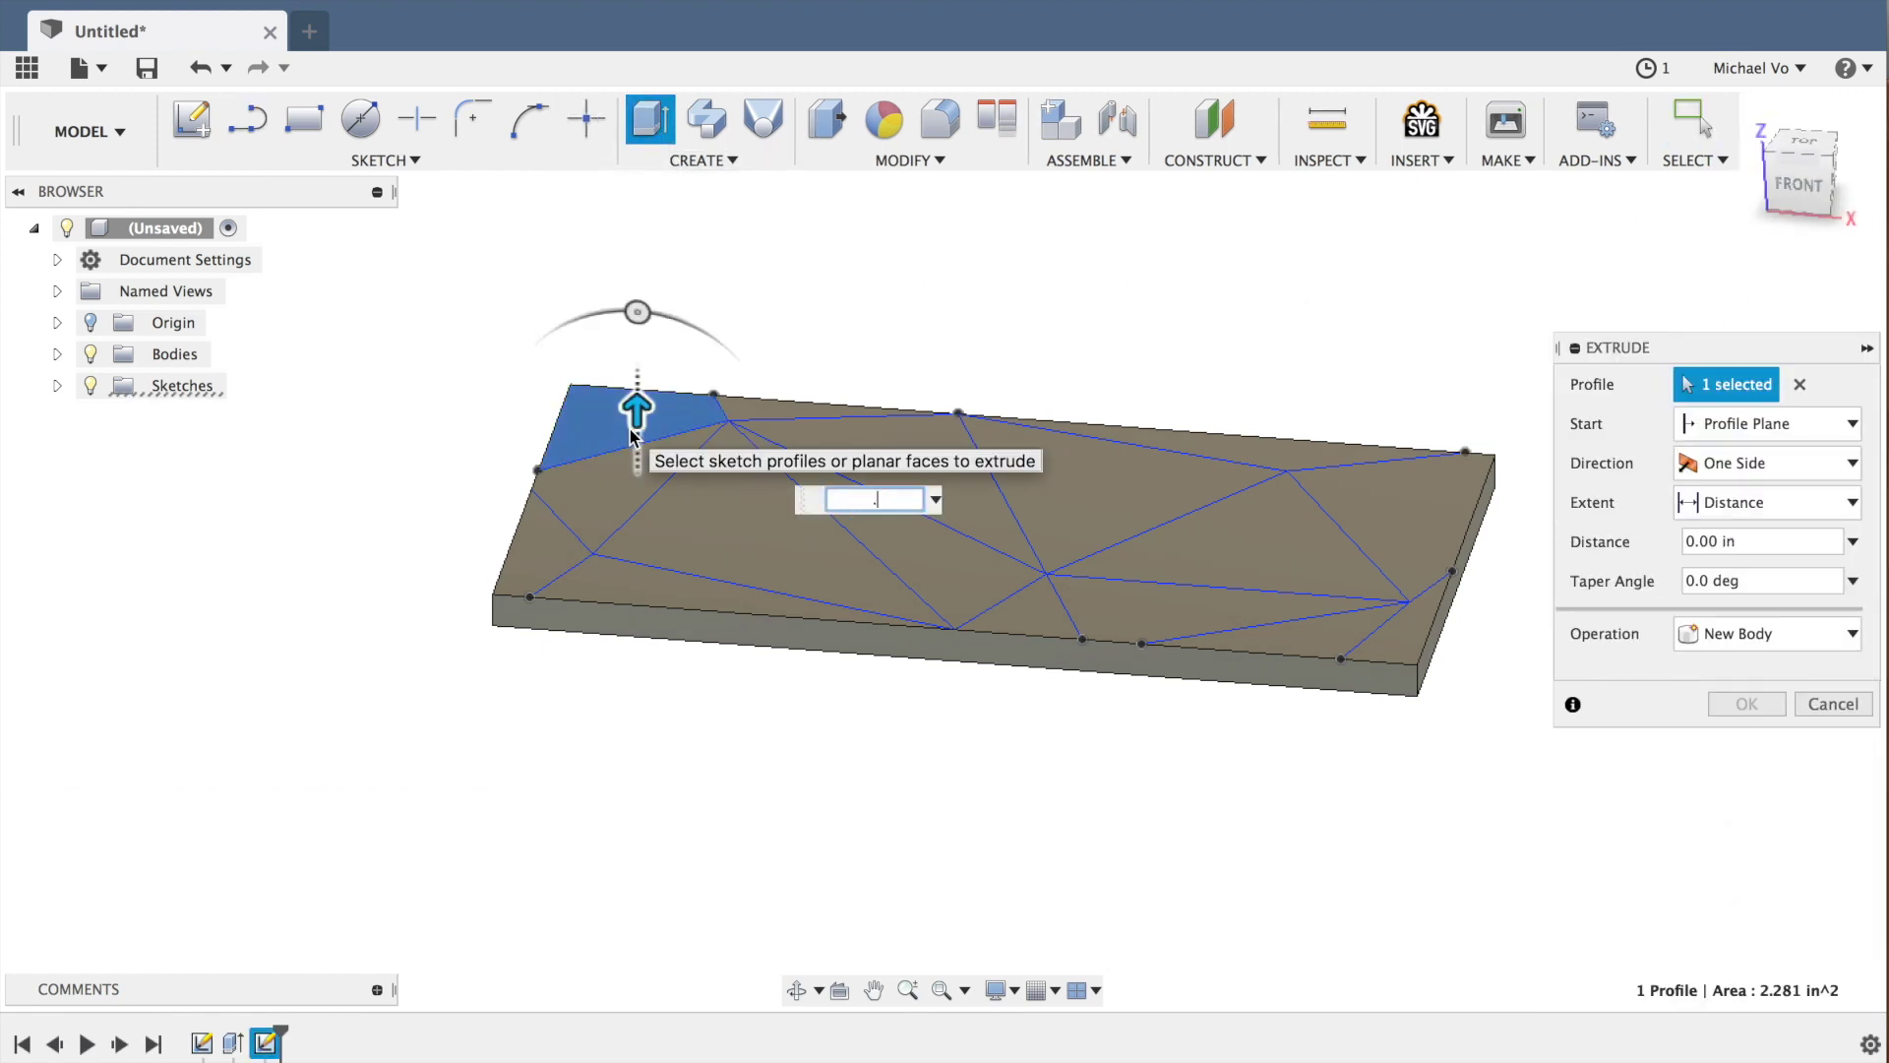
key("Return")
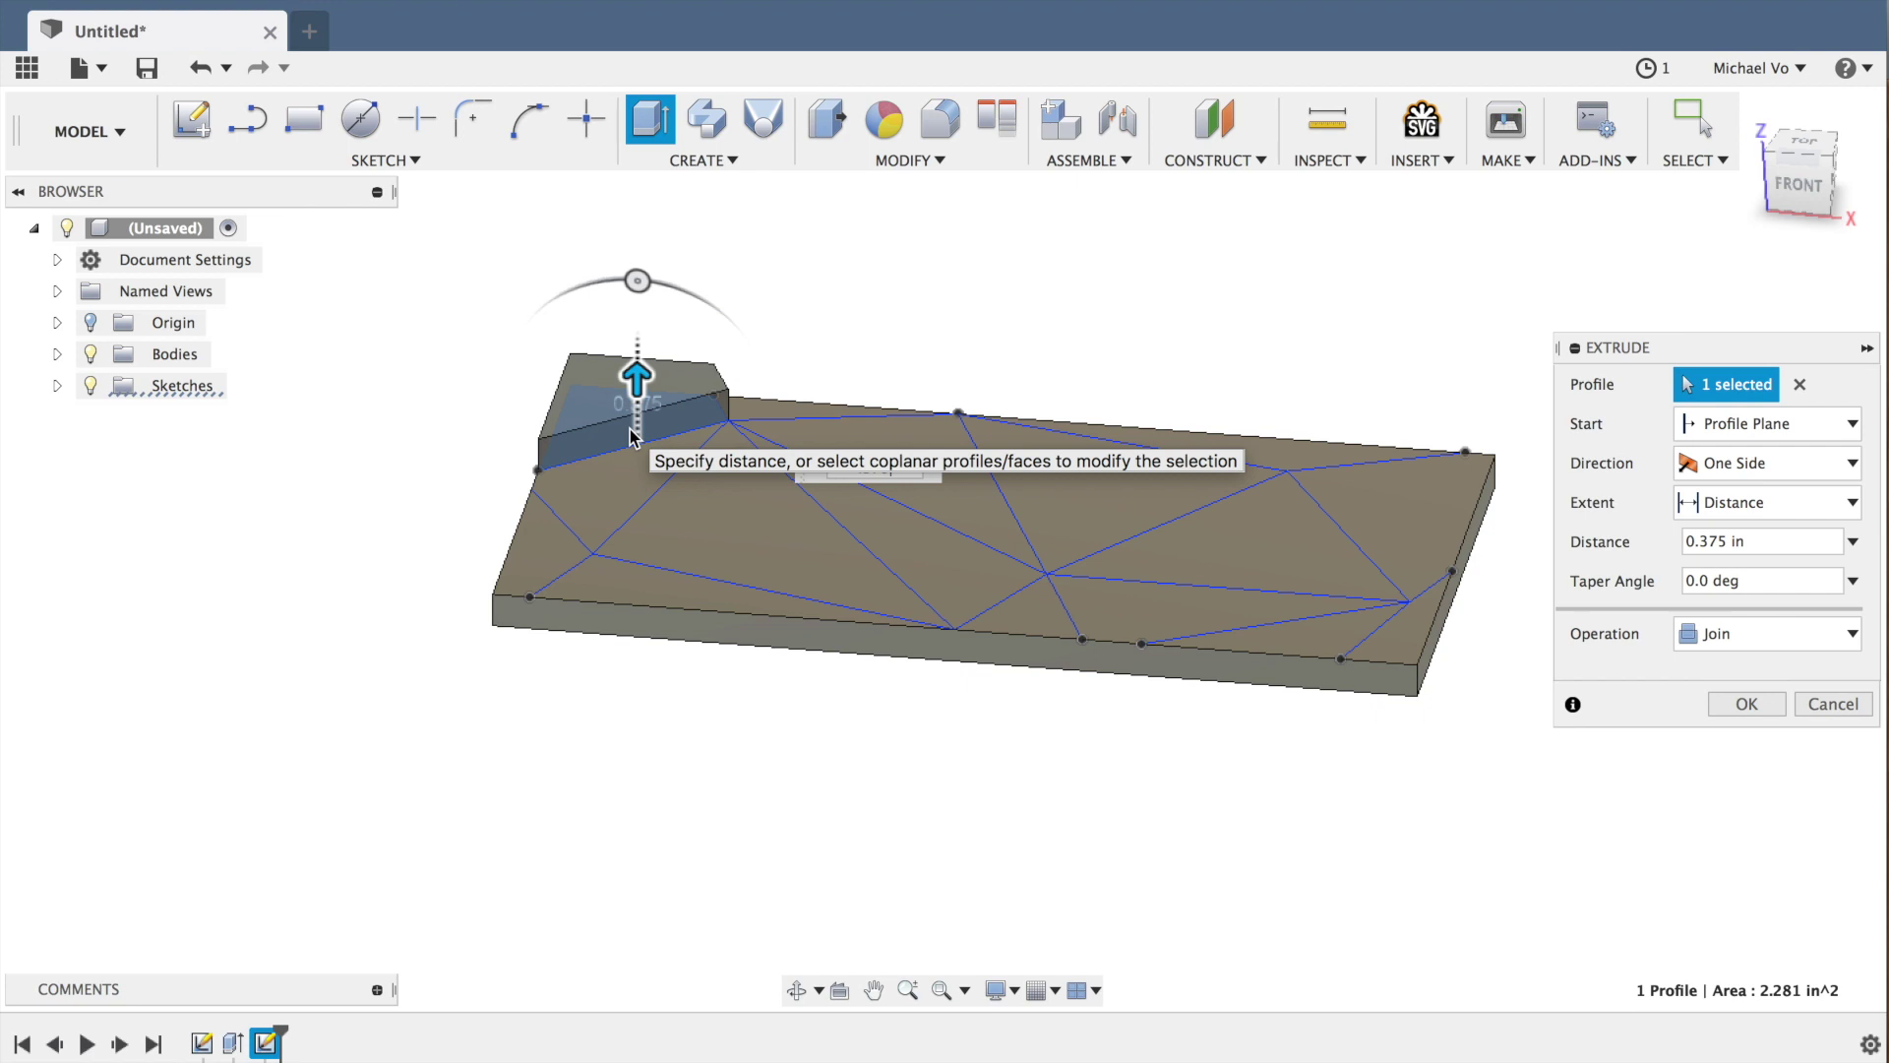
left_click_drag(636, 284, 756, 360)
key("Return")
- Make Sketch2 visible again on the slab's top face
middle_click_drag(751, 350, 632, 423, "shift")
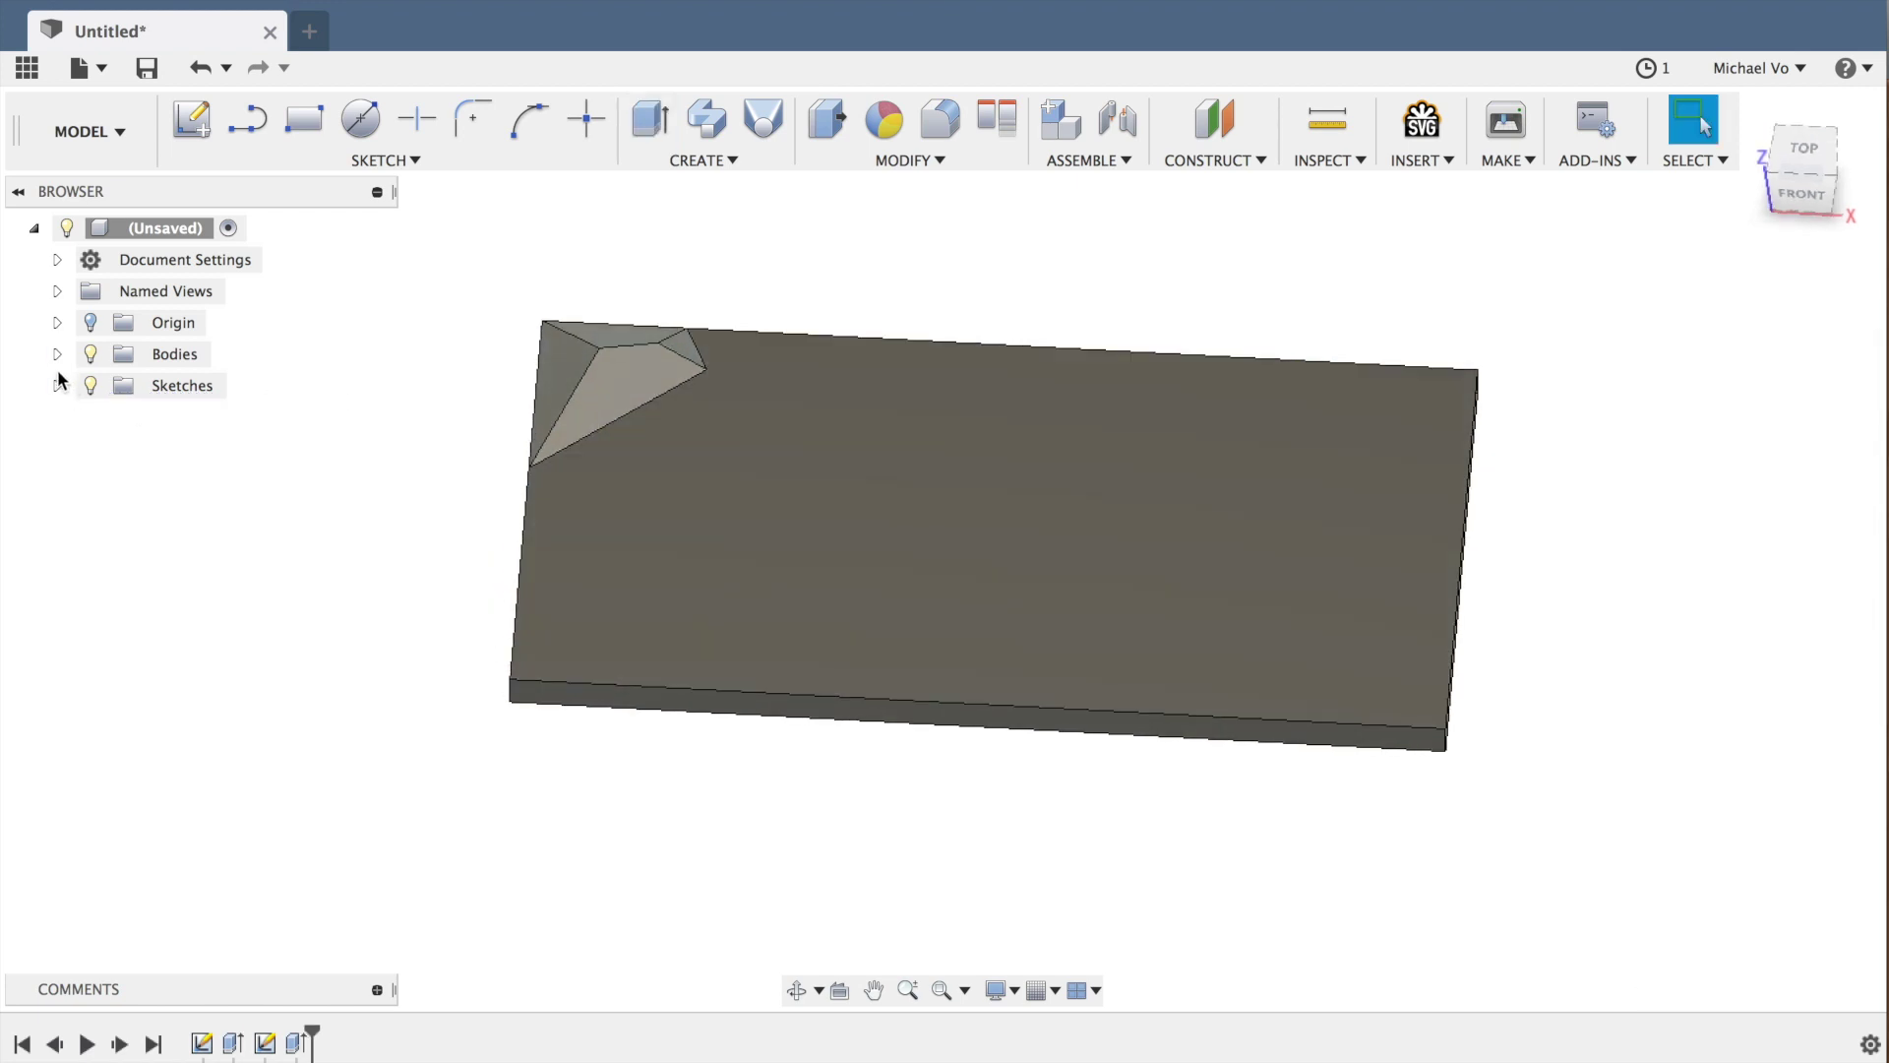
left_click(57, 385)
left_click(105, 447)
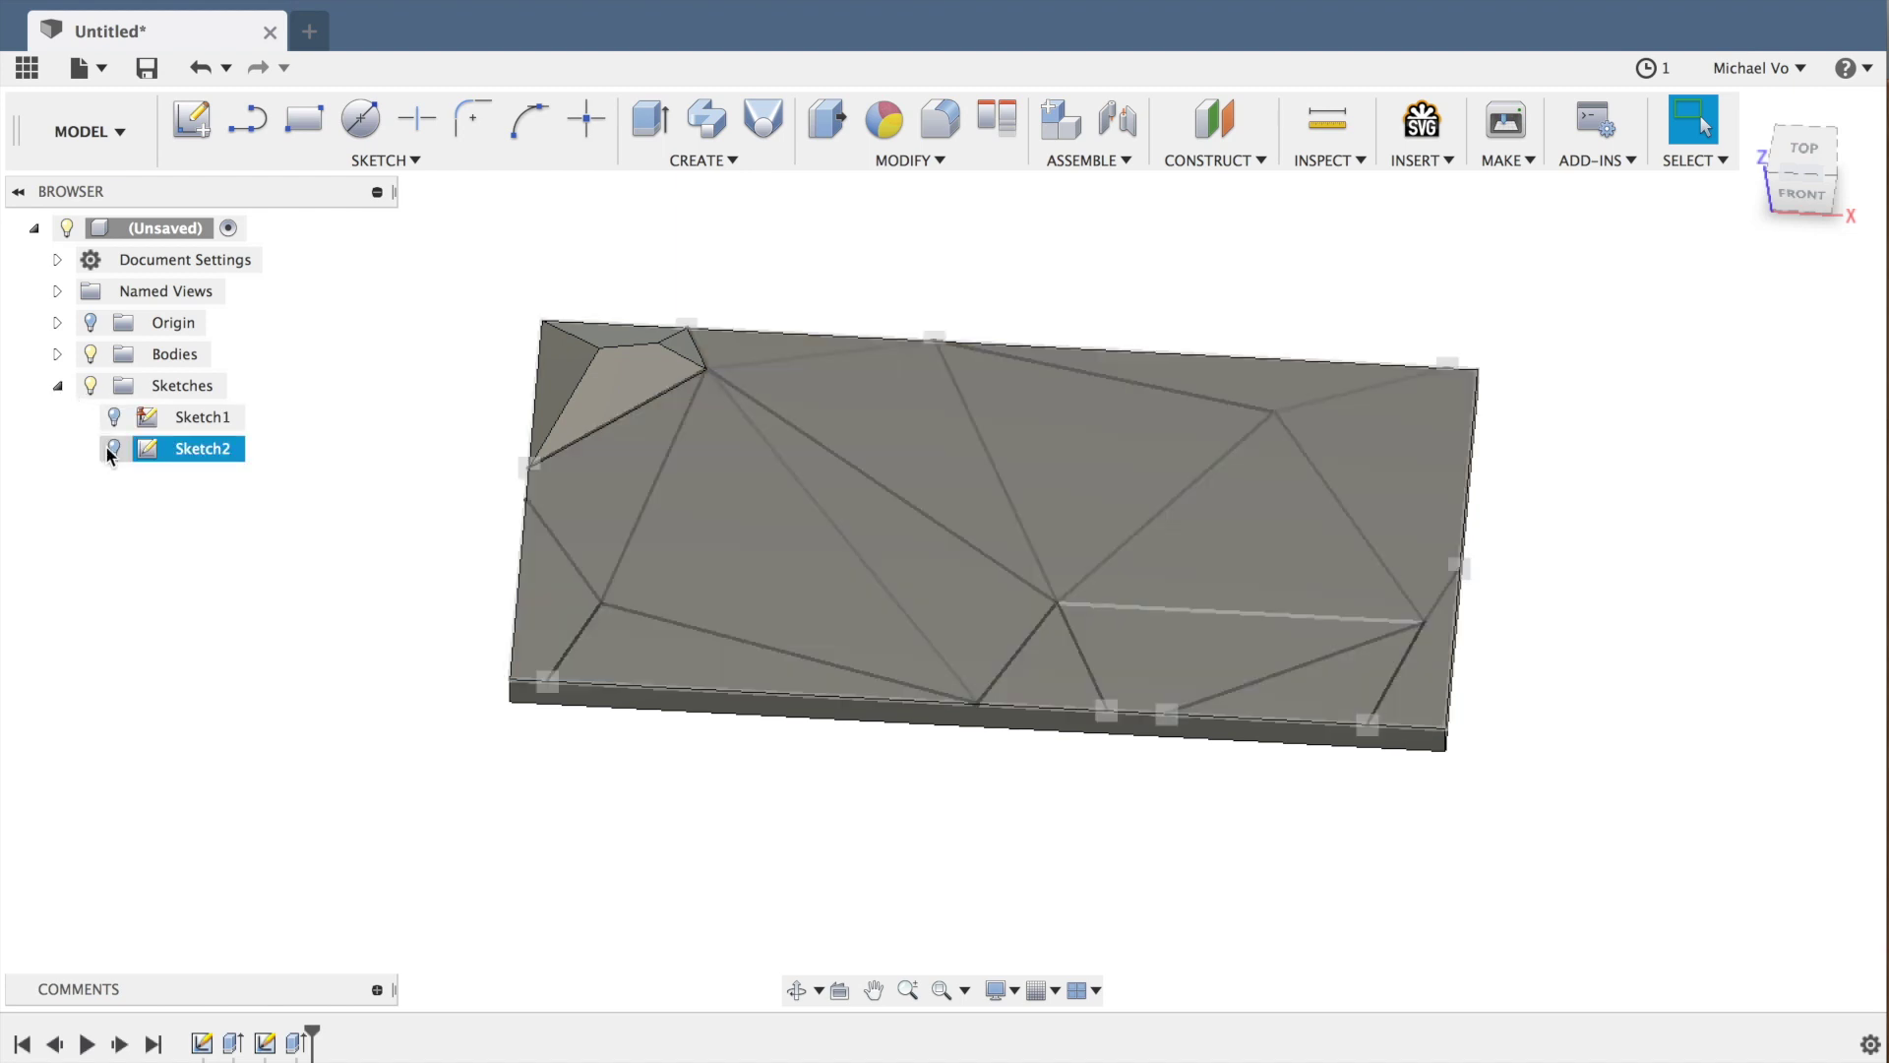
left_click(112, 449)
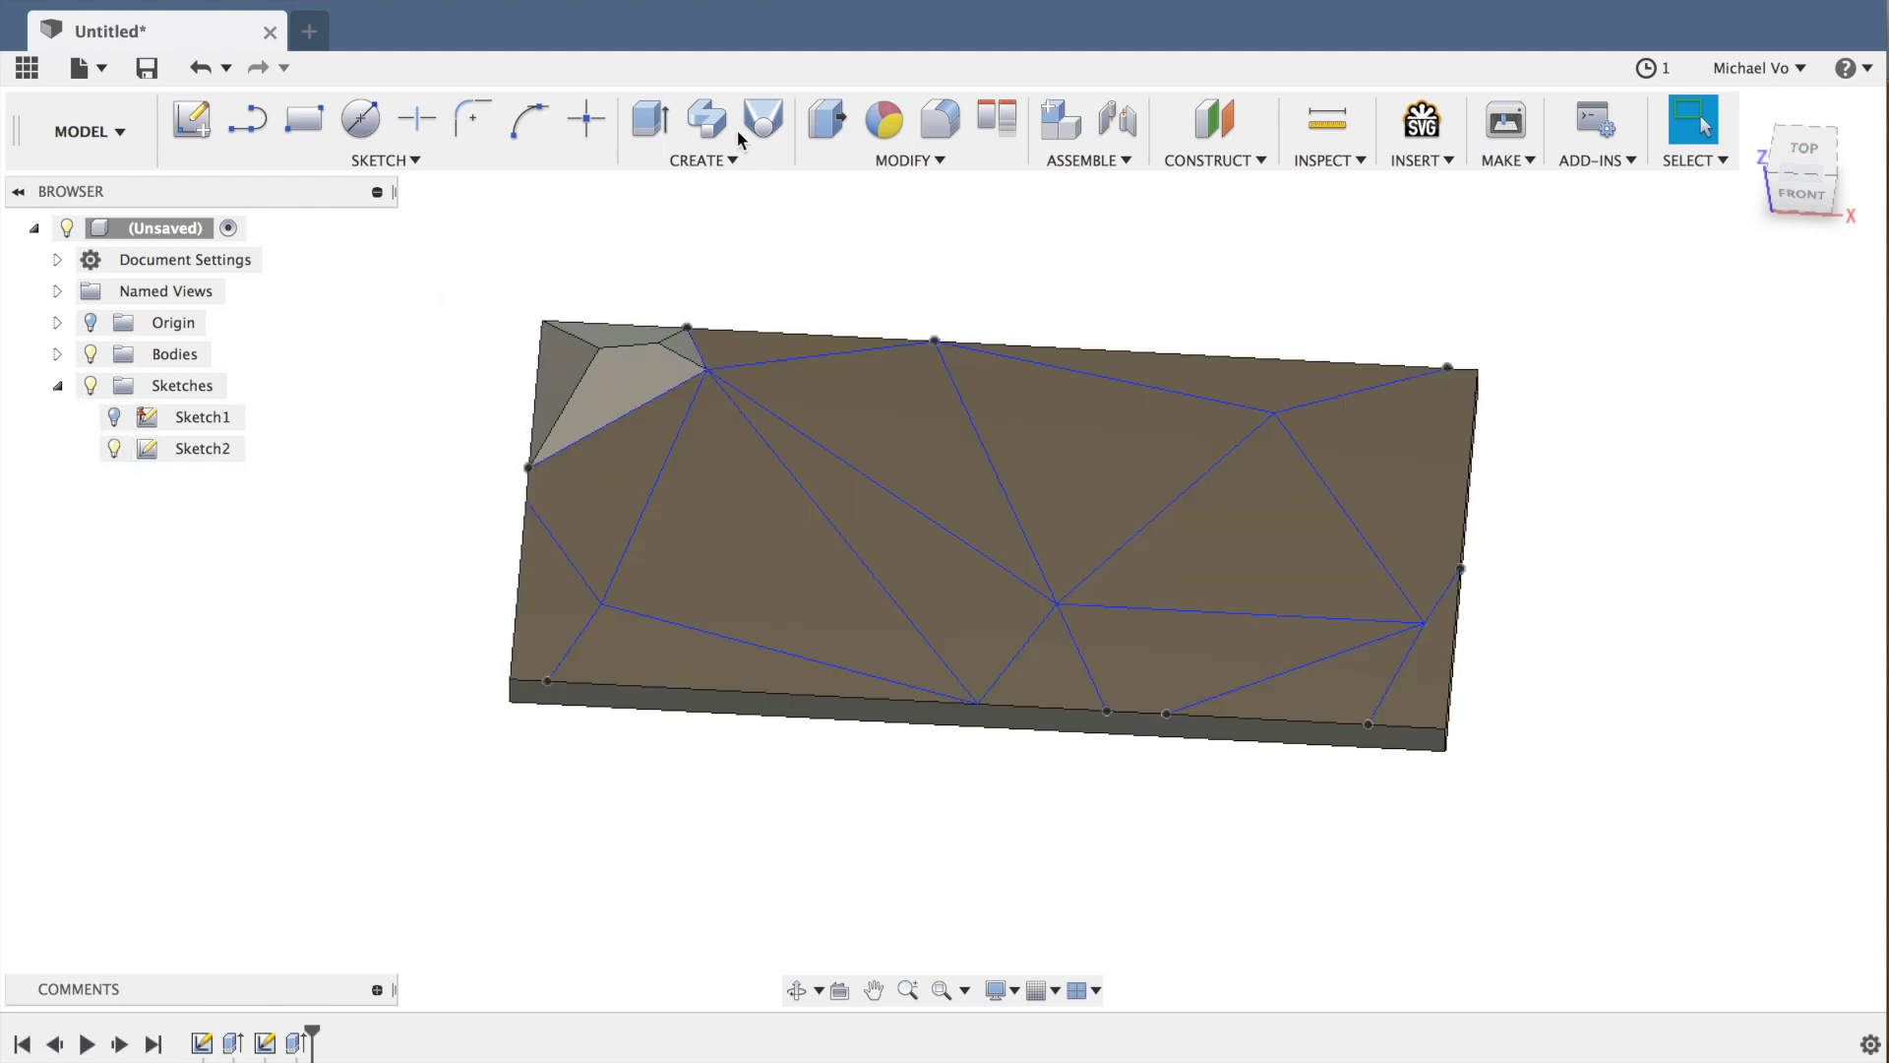
- Extrude the small triangle on the slab's top edge, beside the raised upper-left corner, 0.375 in with about -34.2° taper, joined
key("e")
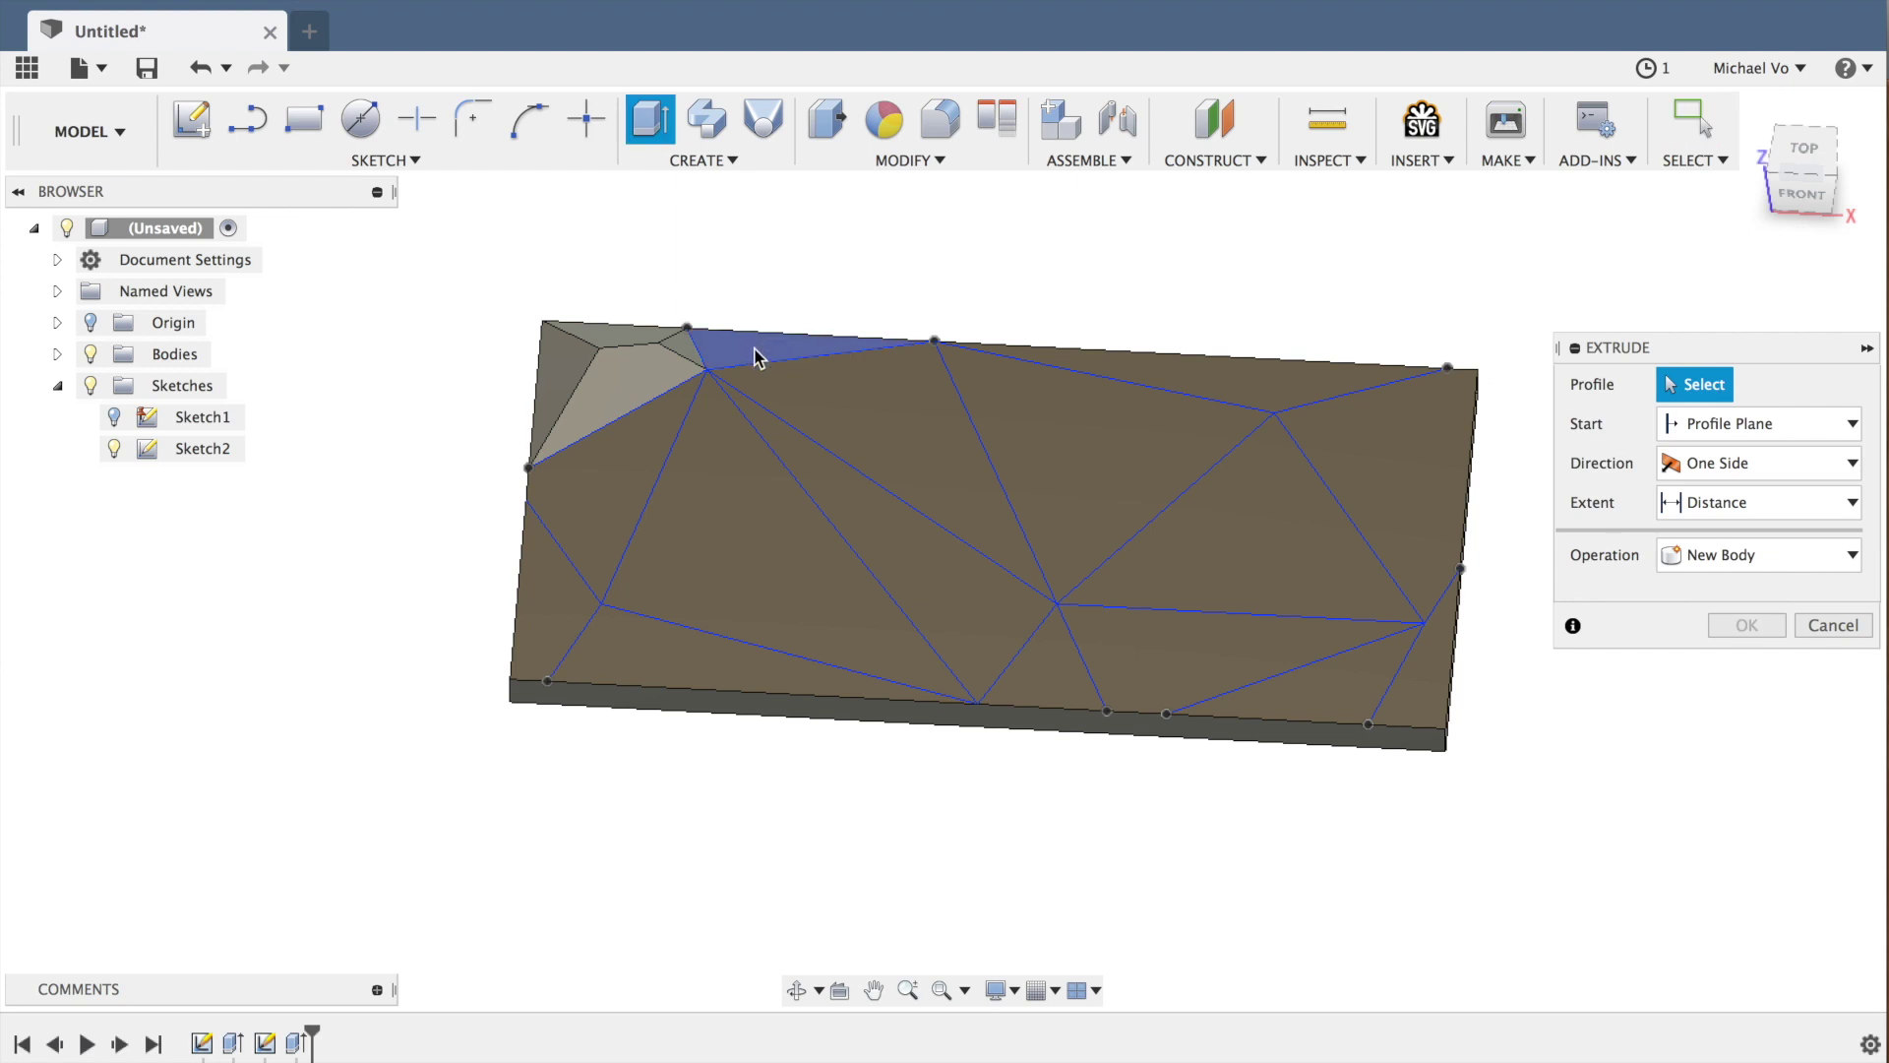
left_click(756, 356)
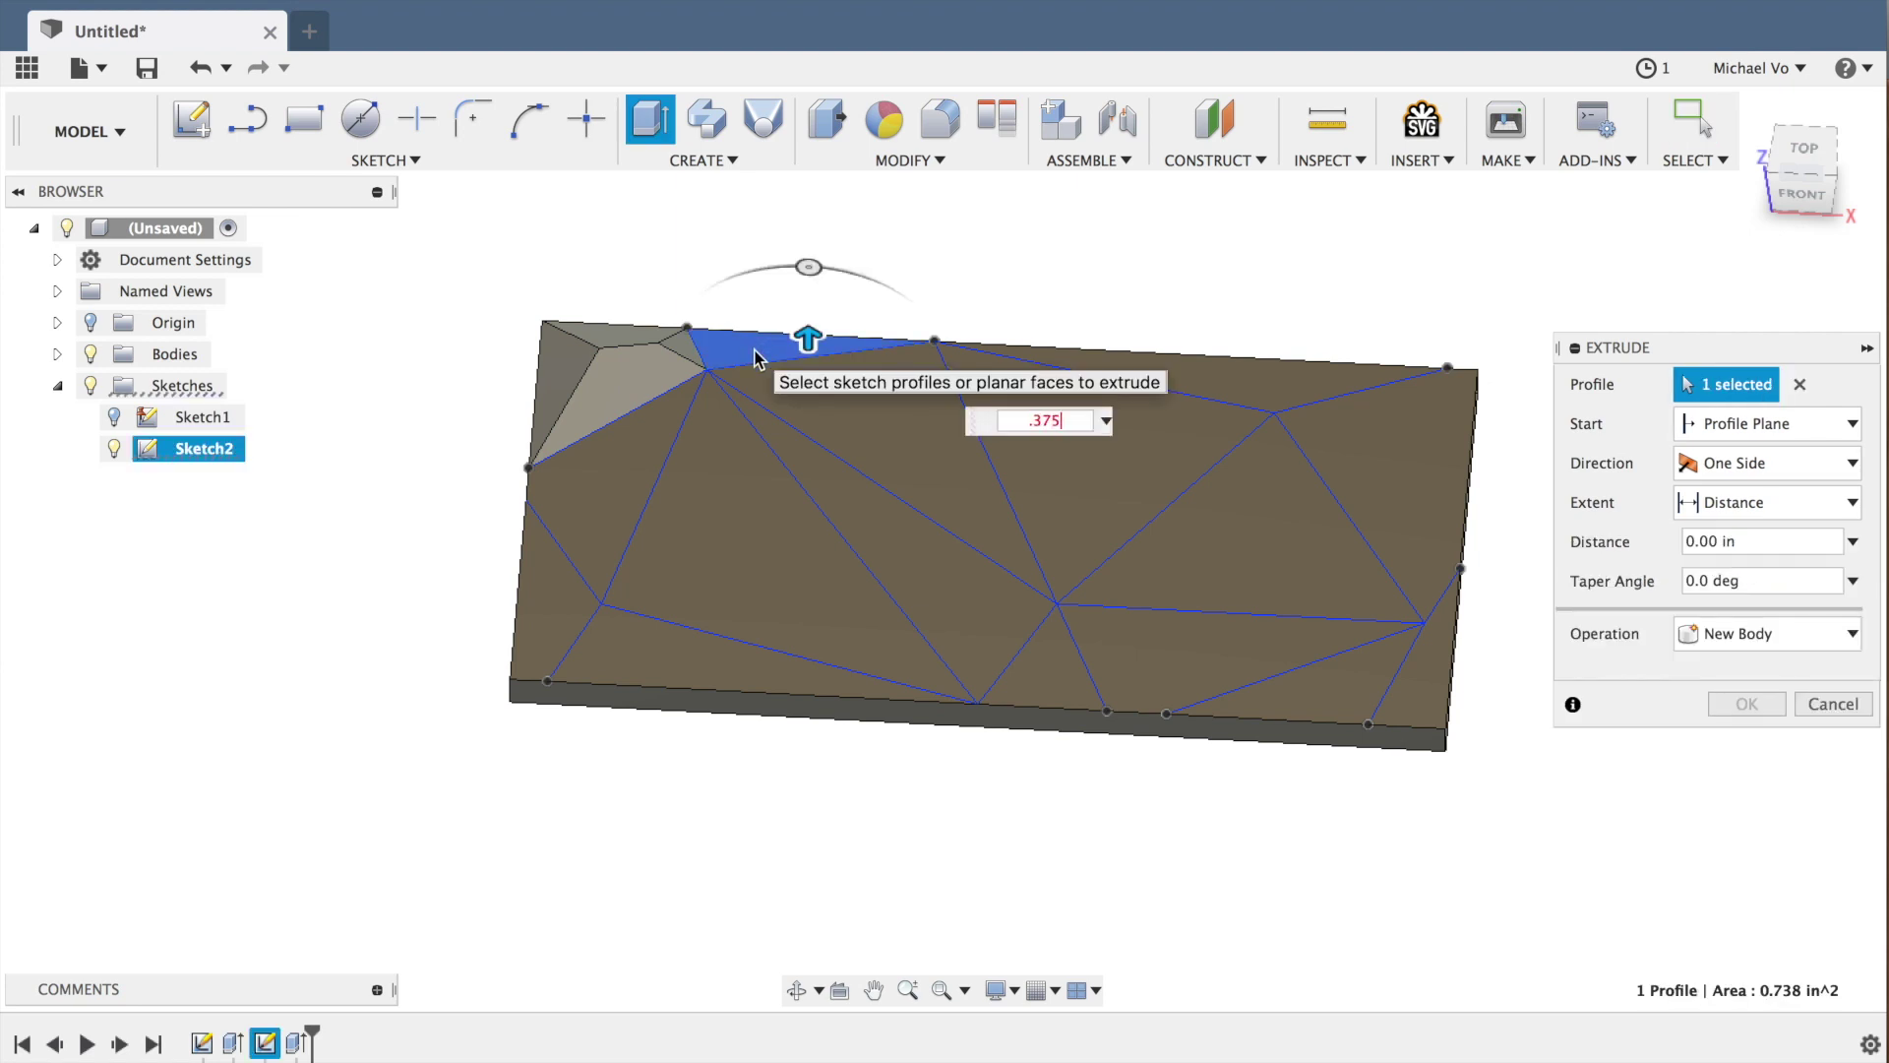
type(".375")
left_click_drag(808, 246, 884, 270)
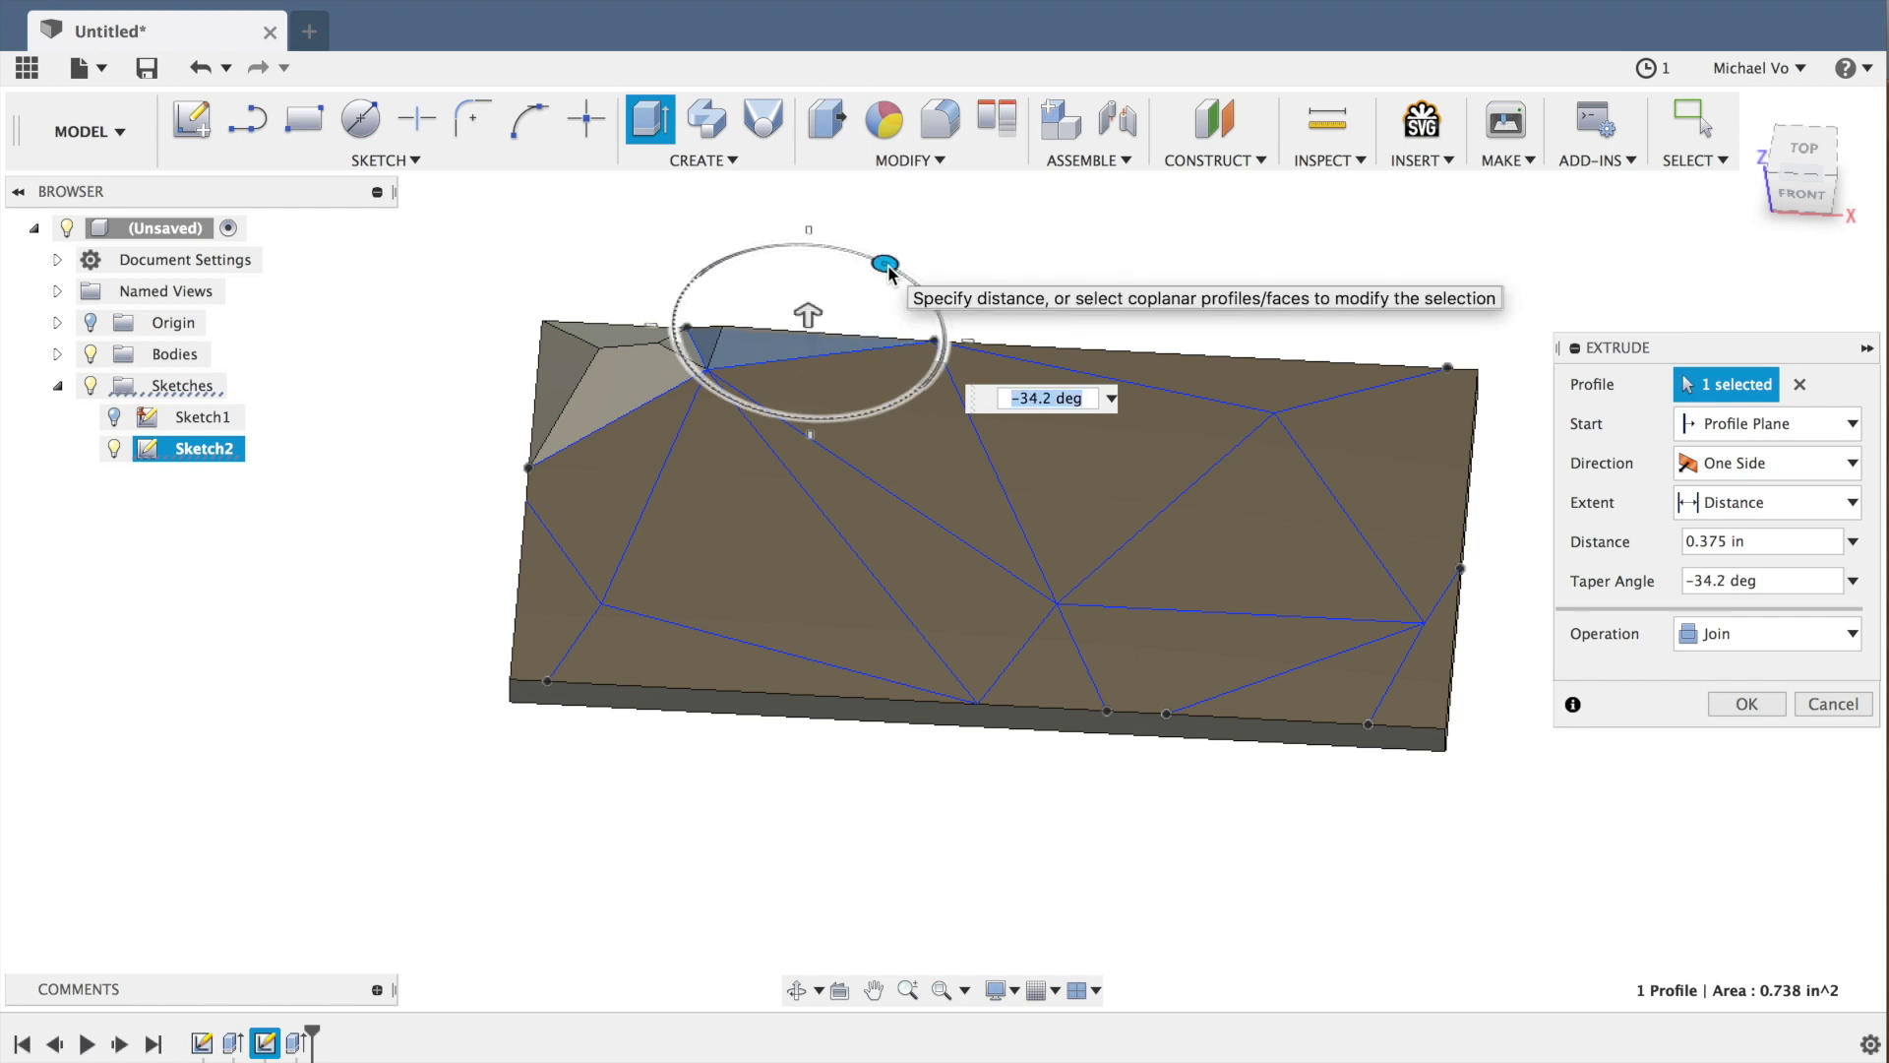
key("Return")
- Extrude the long, shallow triangle along the right half of the slab's top edge 0.375 in with about -42.1° taper, joined
key("e")
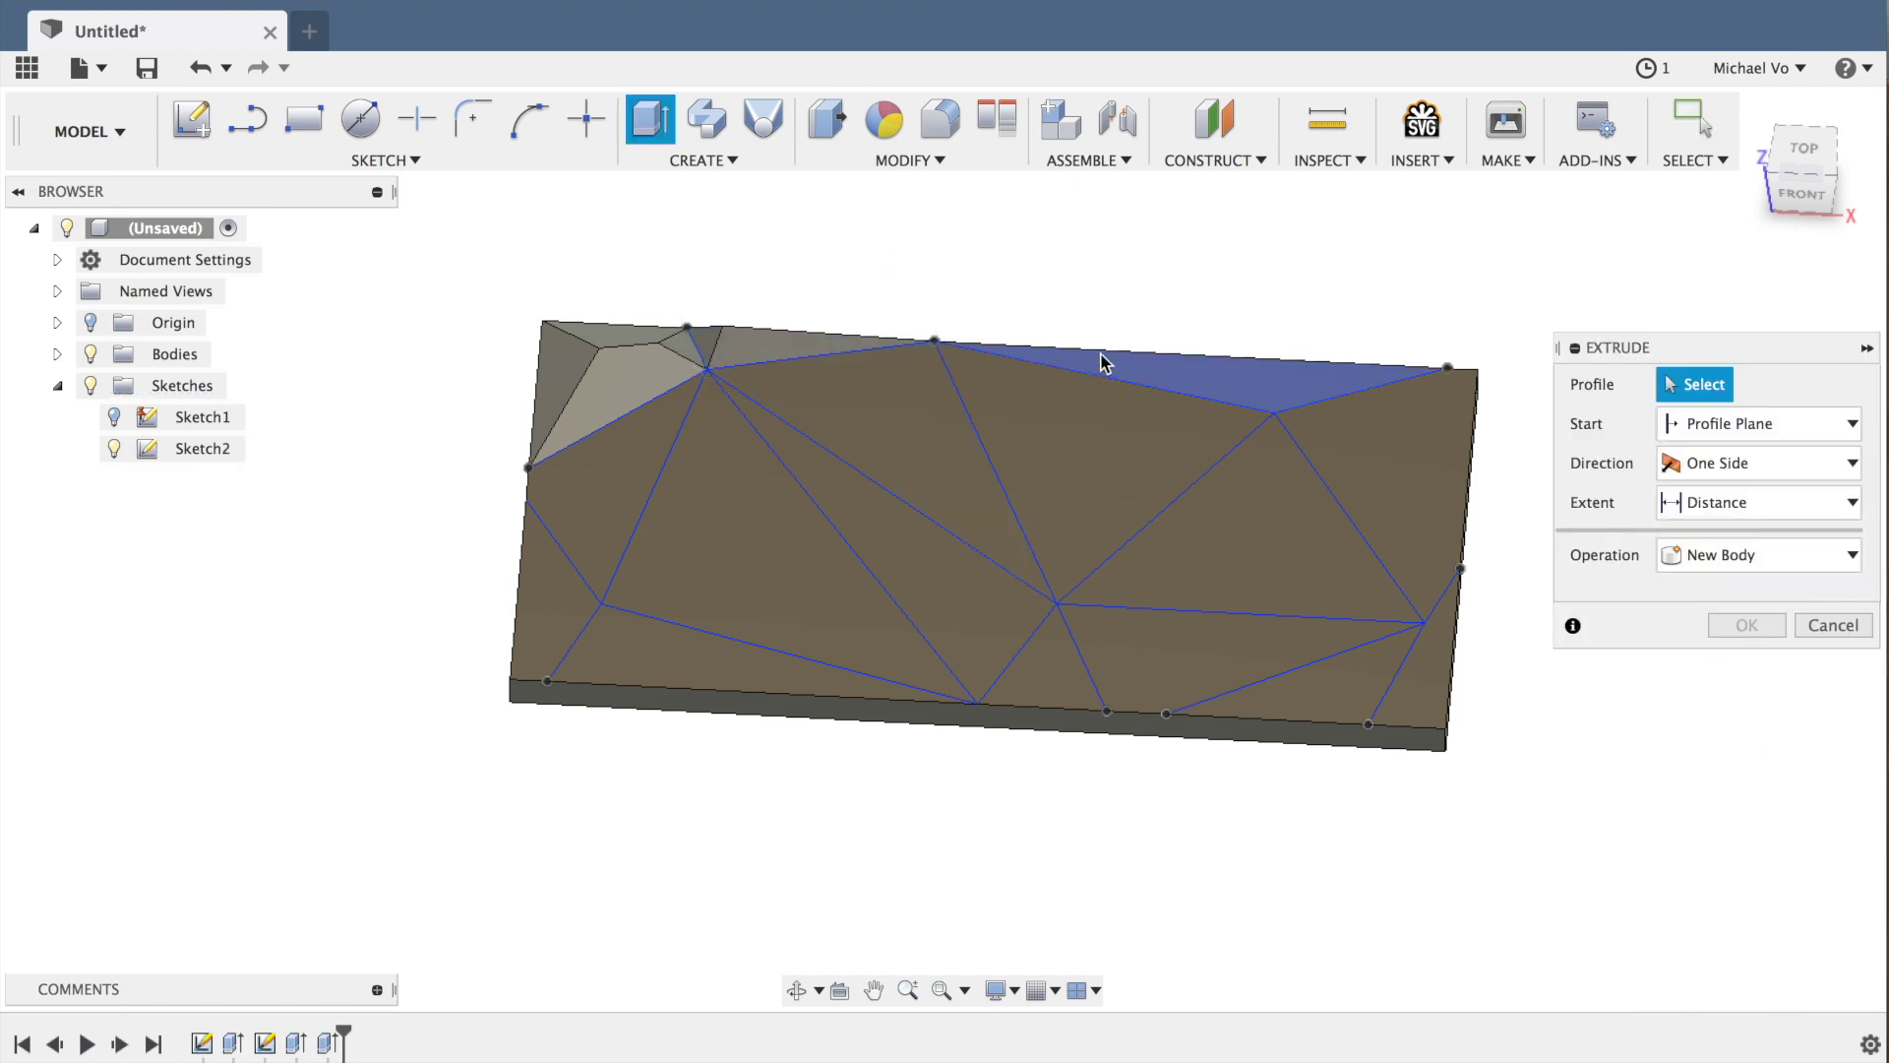
left_click(1095, 364)
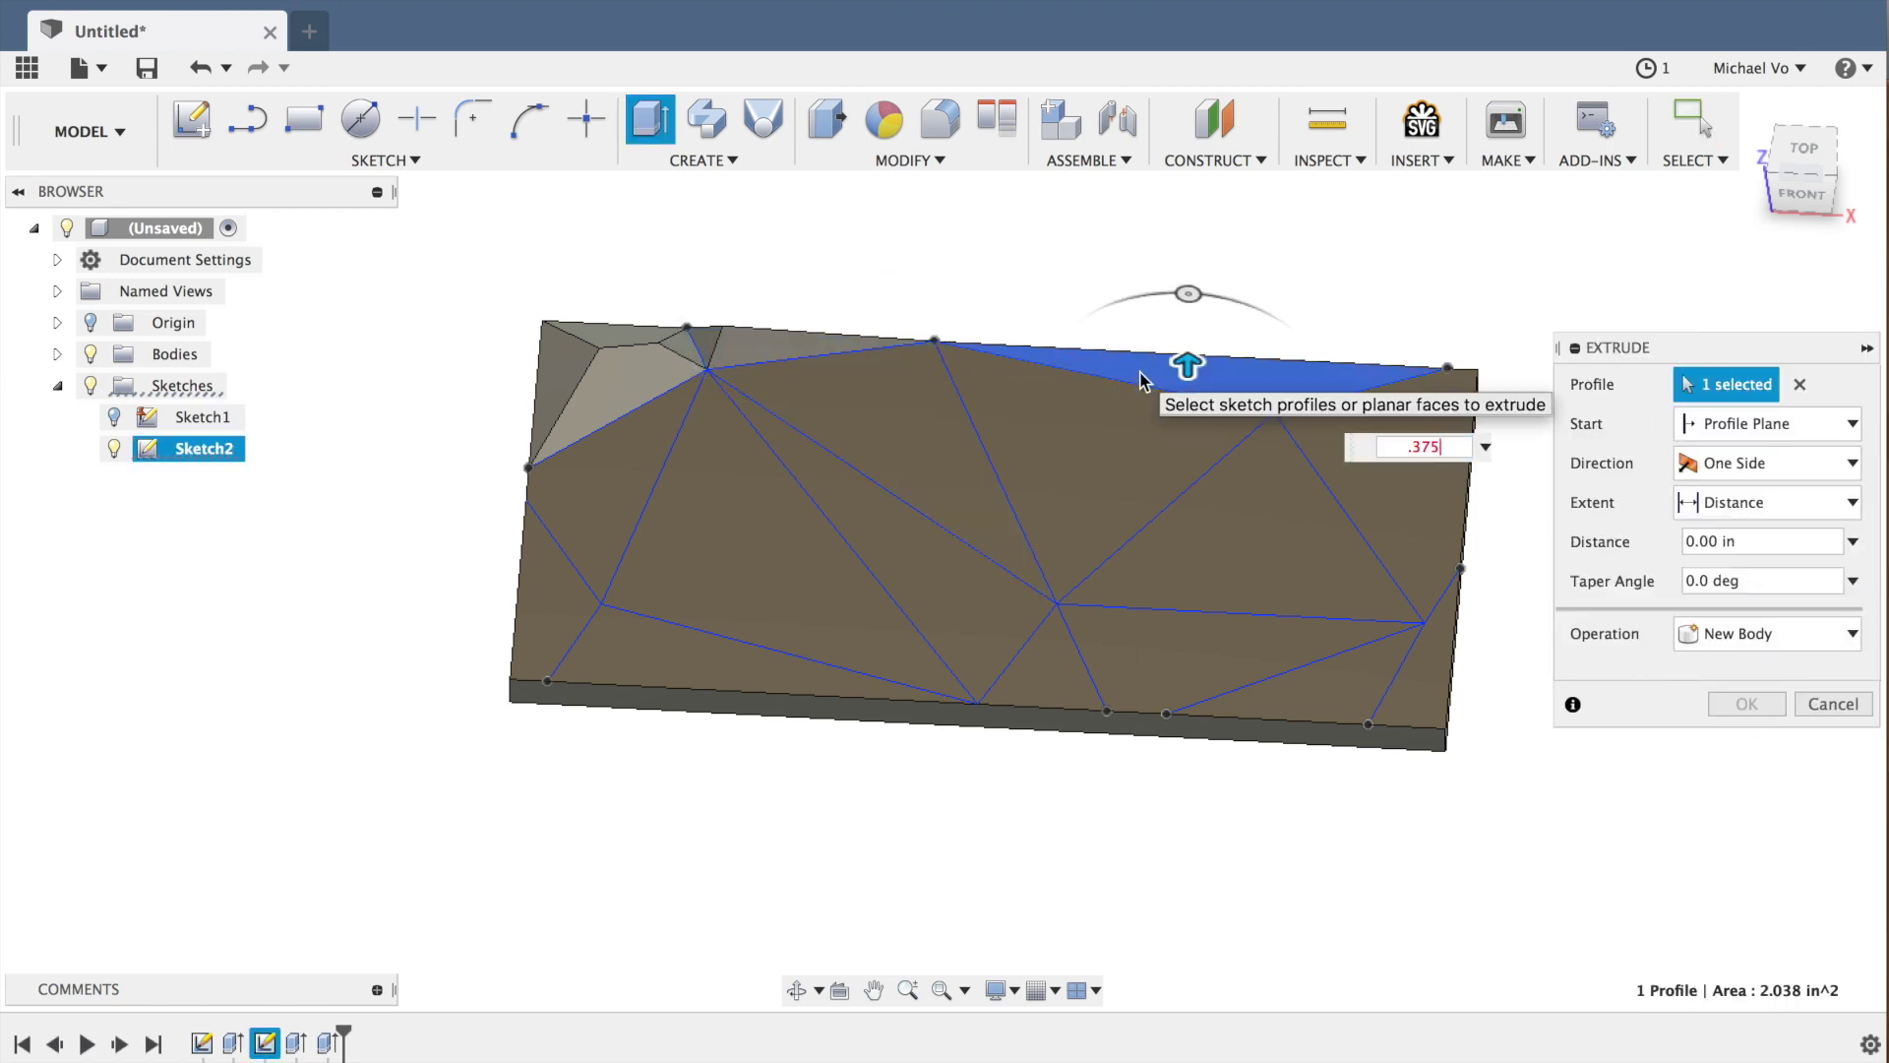
key("Tab")
left_click_drag(1189, 294, 1280, 297)
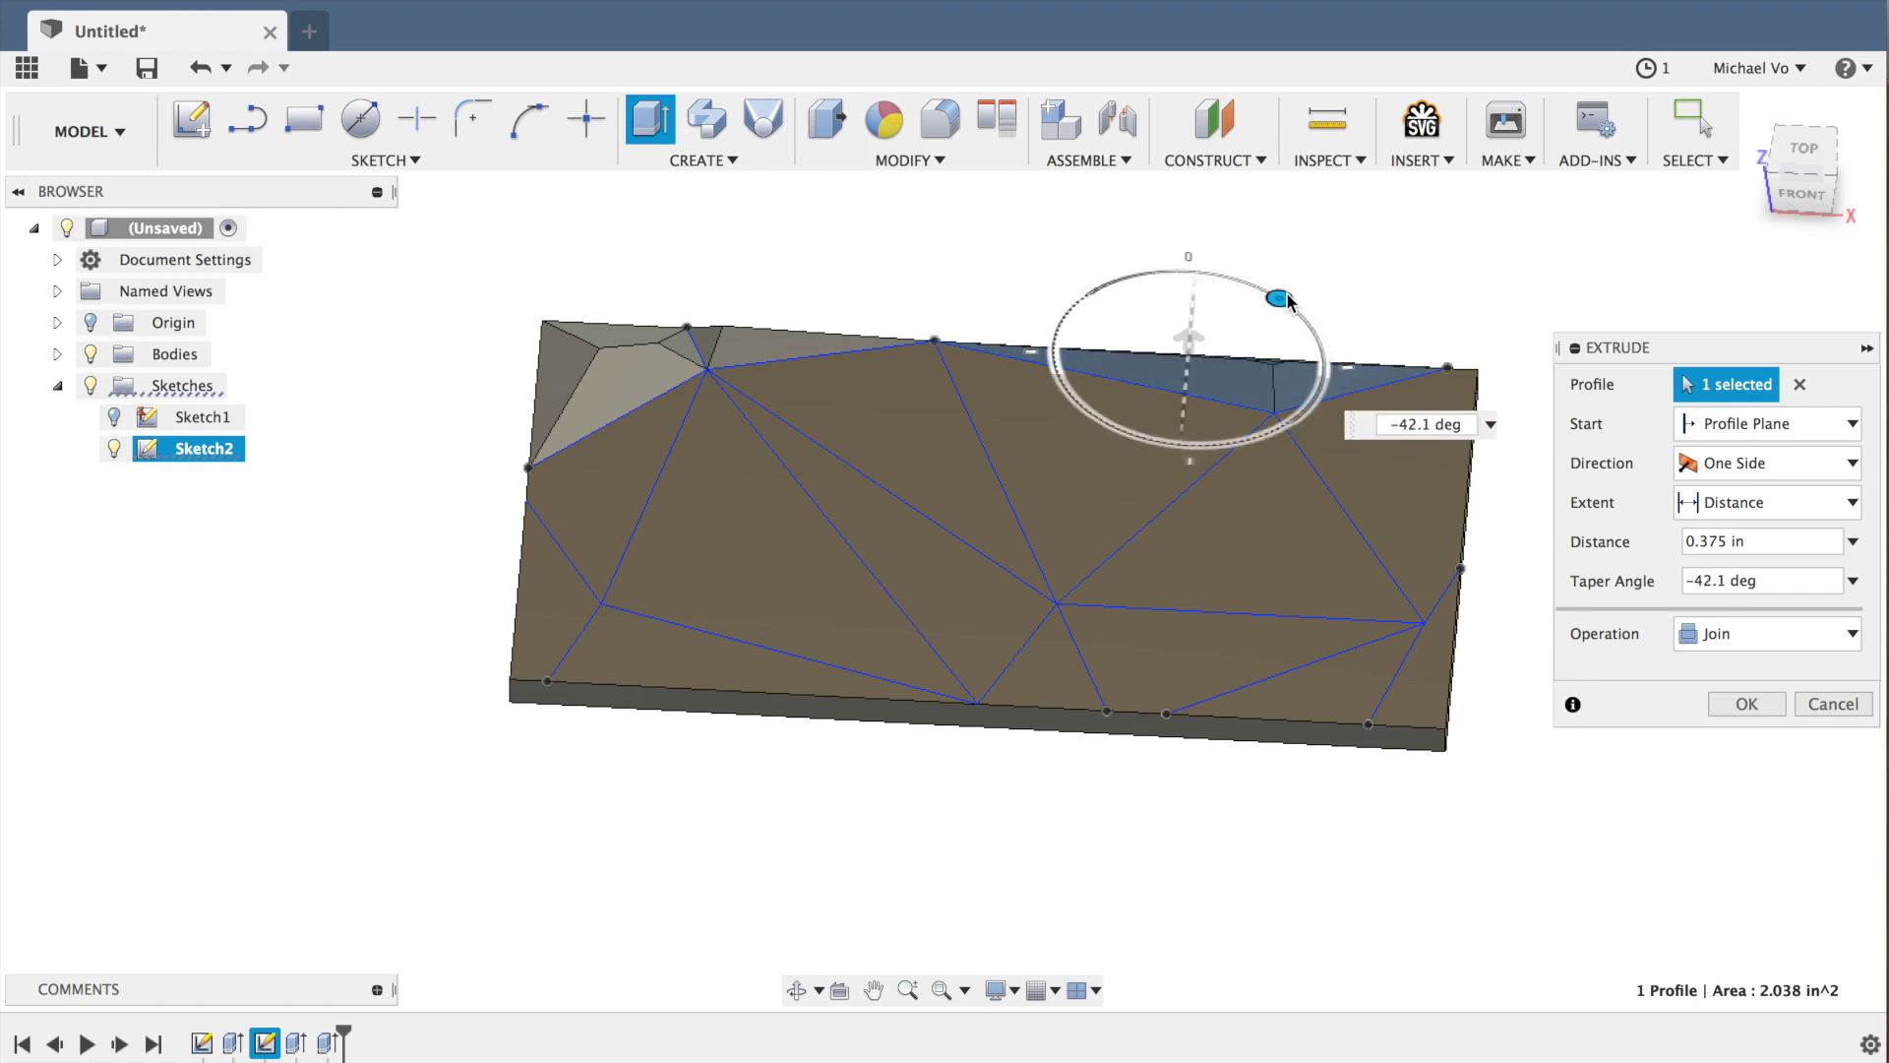
key("Return")
- Extrude the triangle between the upper-left vertex, the top-edge midpoint and the central vertex 0.375 in with about -64.6° taper, joined
key("e")
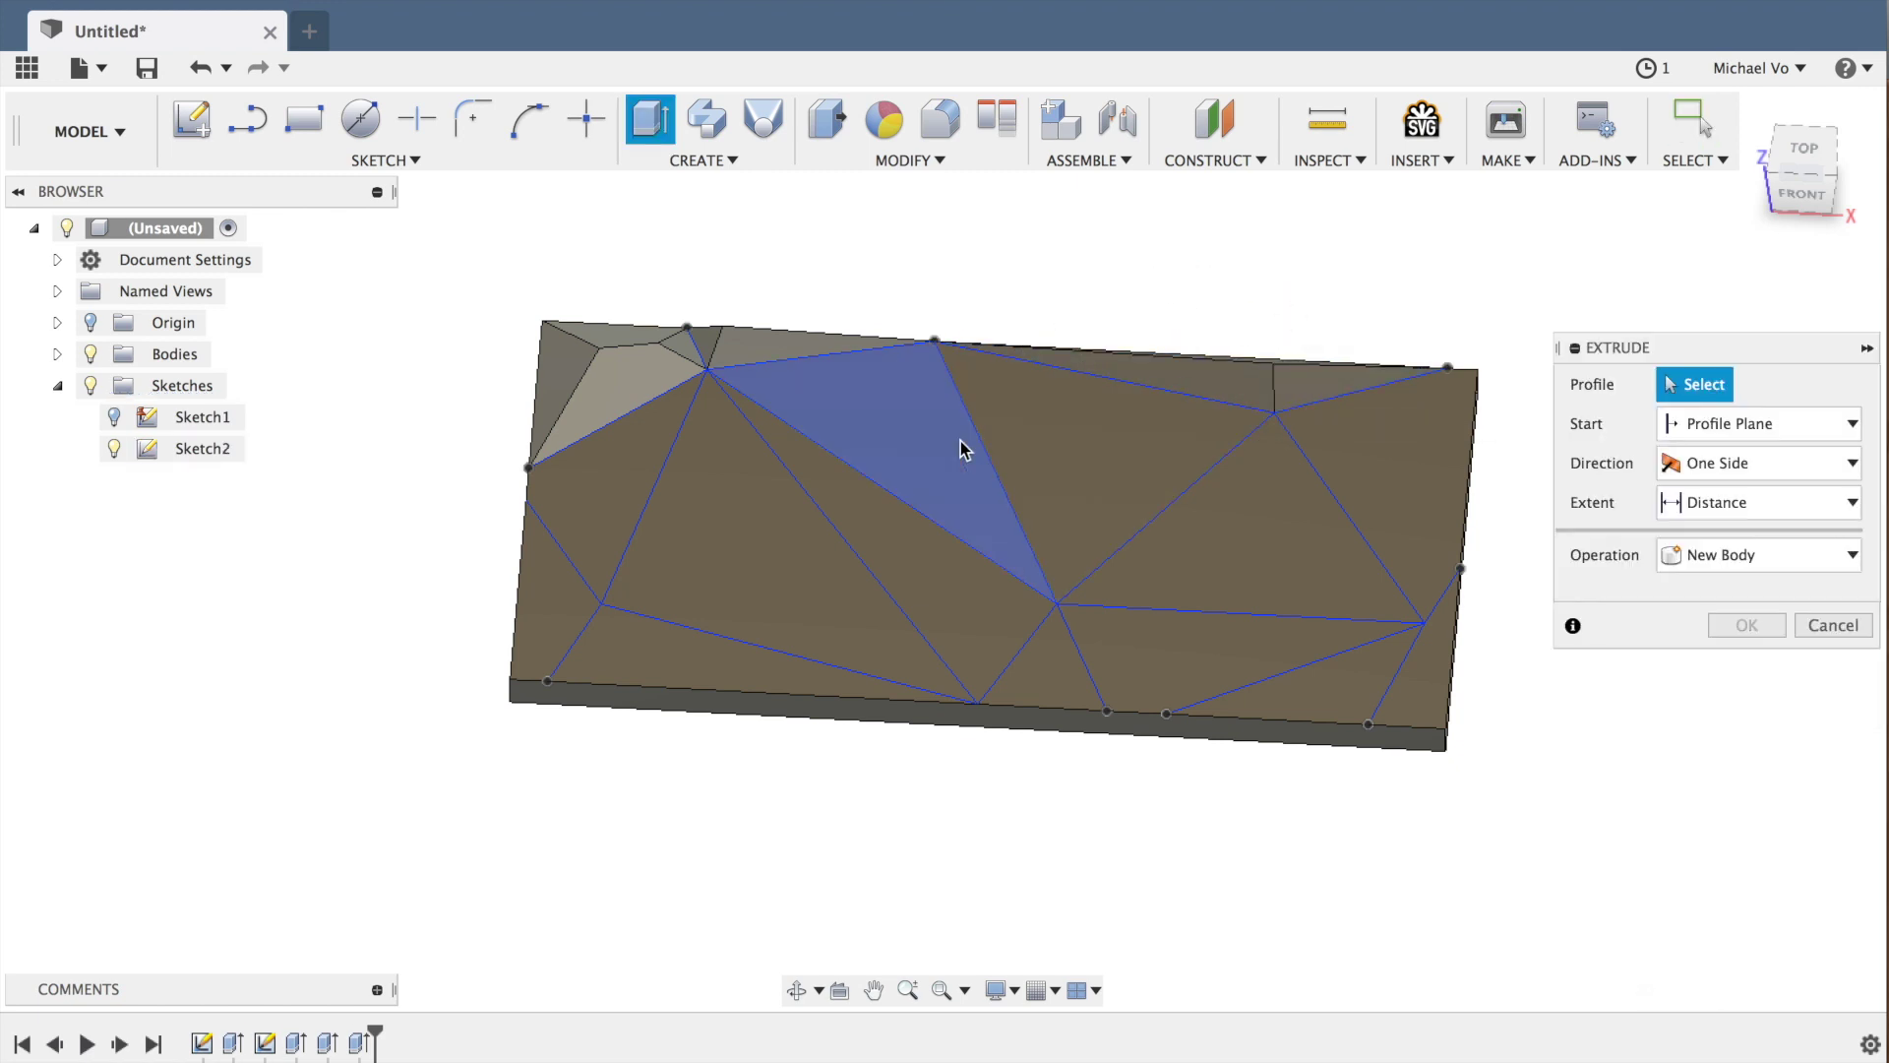
left_click(964, 450)
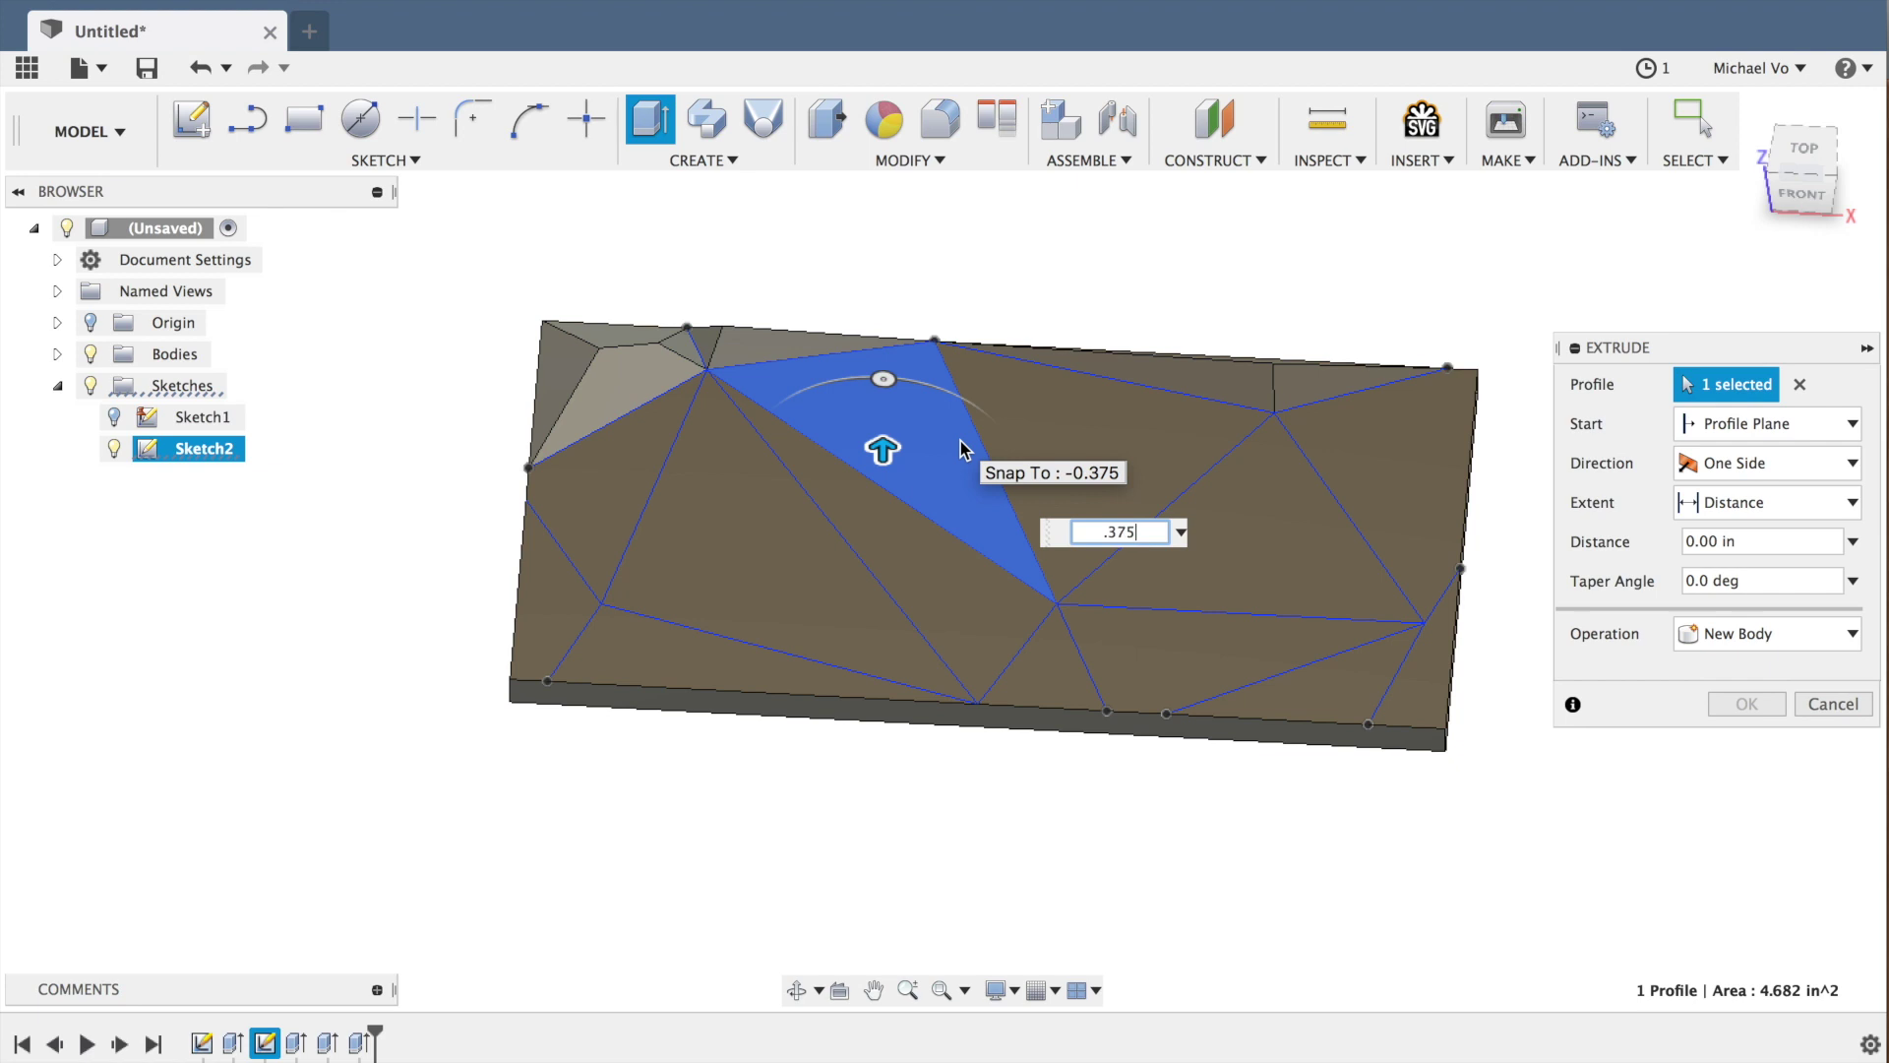
type(".375")
key("Tab")
left_click_drag(883, 359, 1026, 413)
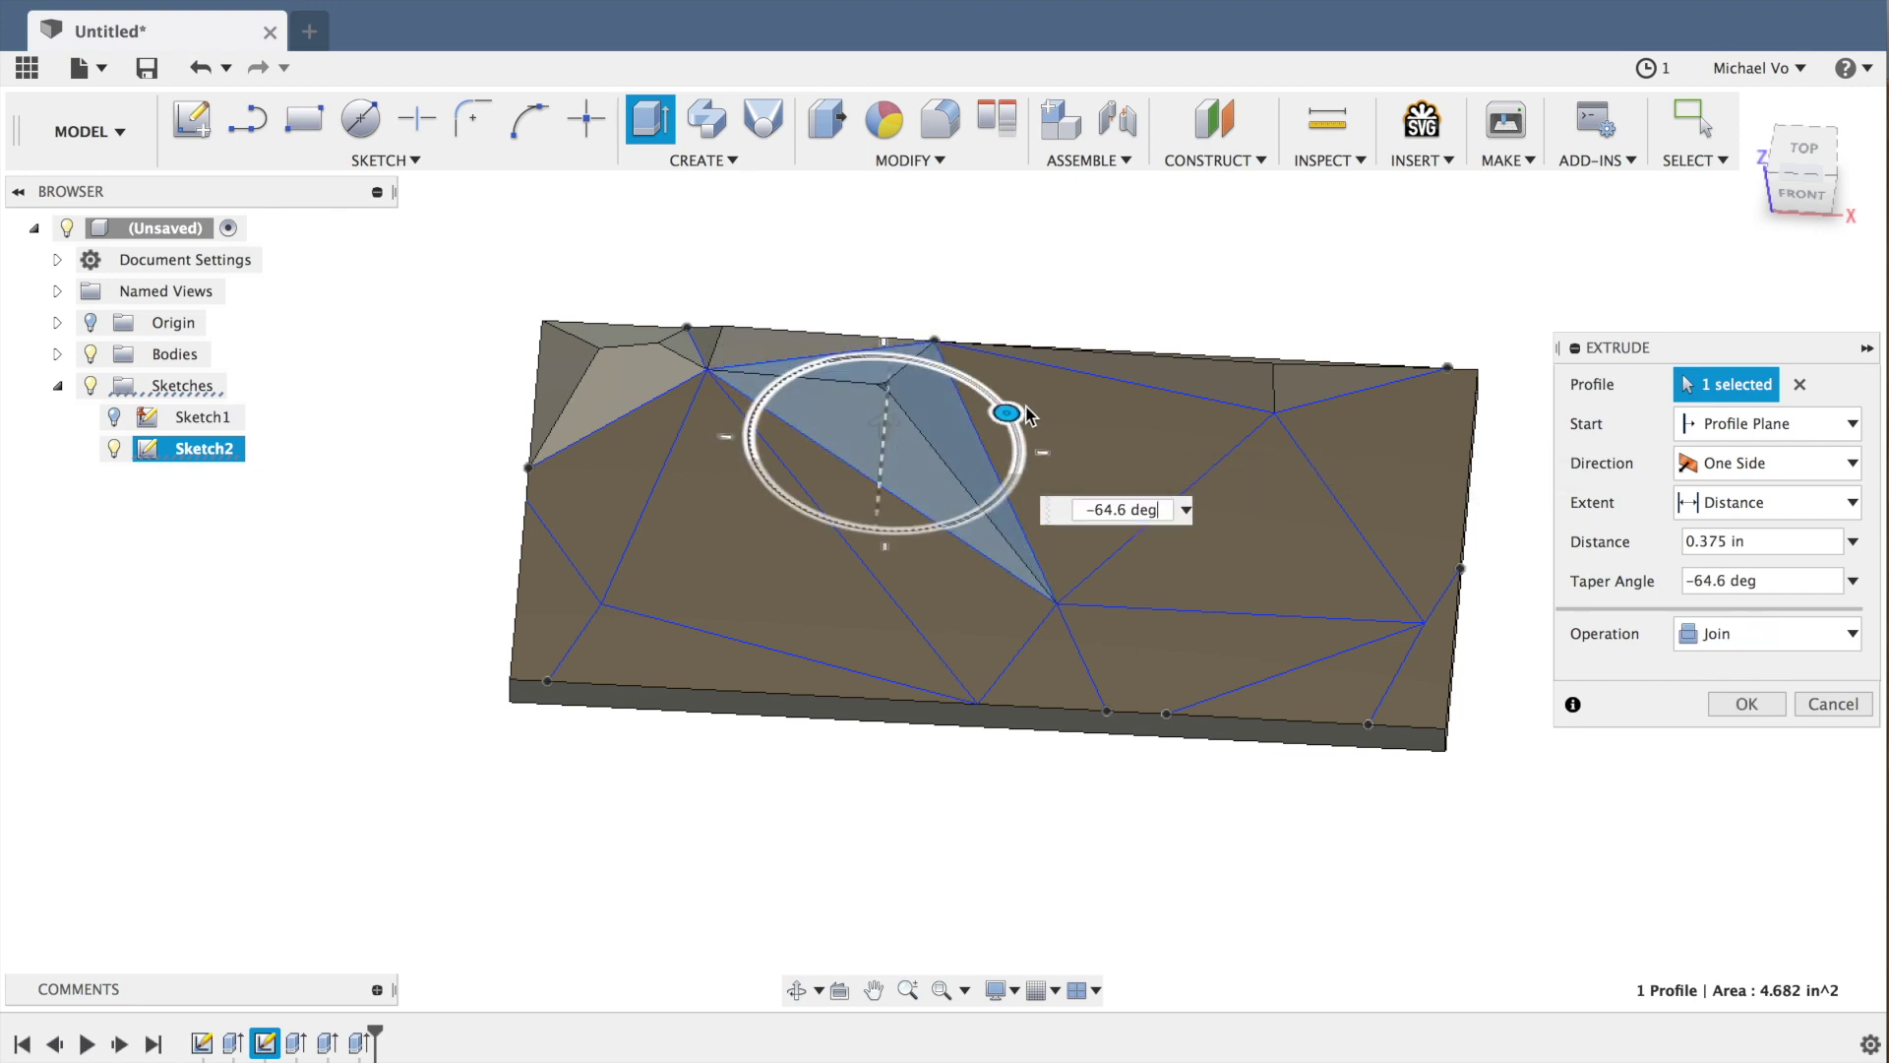
key("Return")
- Extrude the triangle between the top-edge midpoint, the upper-right vertex and the central vertex 0.375 in with about -71.8° taper, joined
key("e")
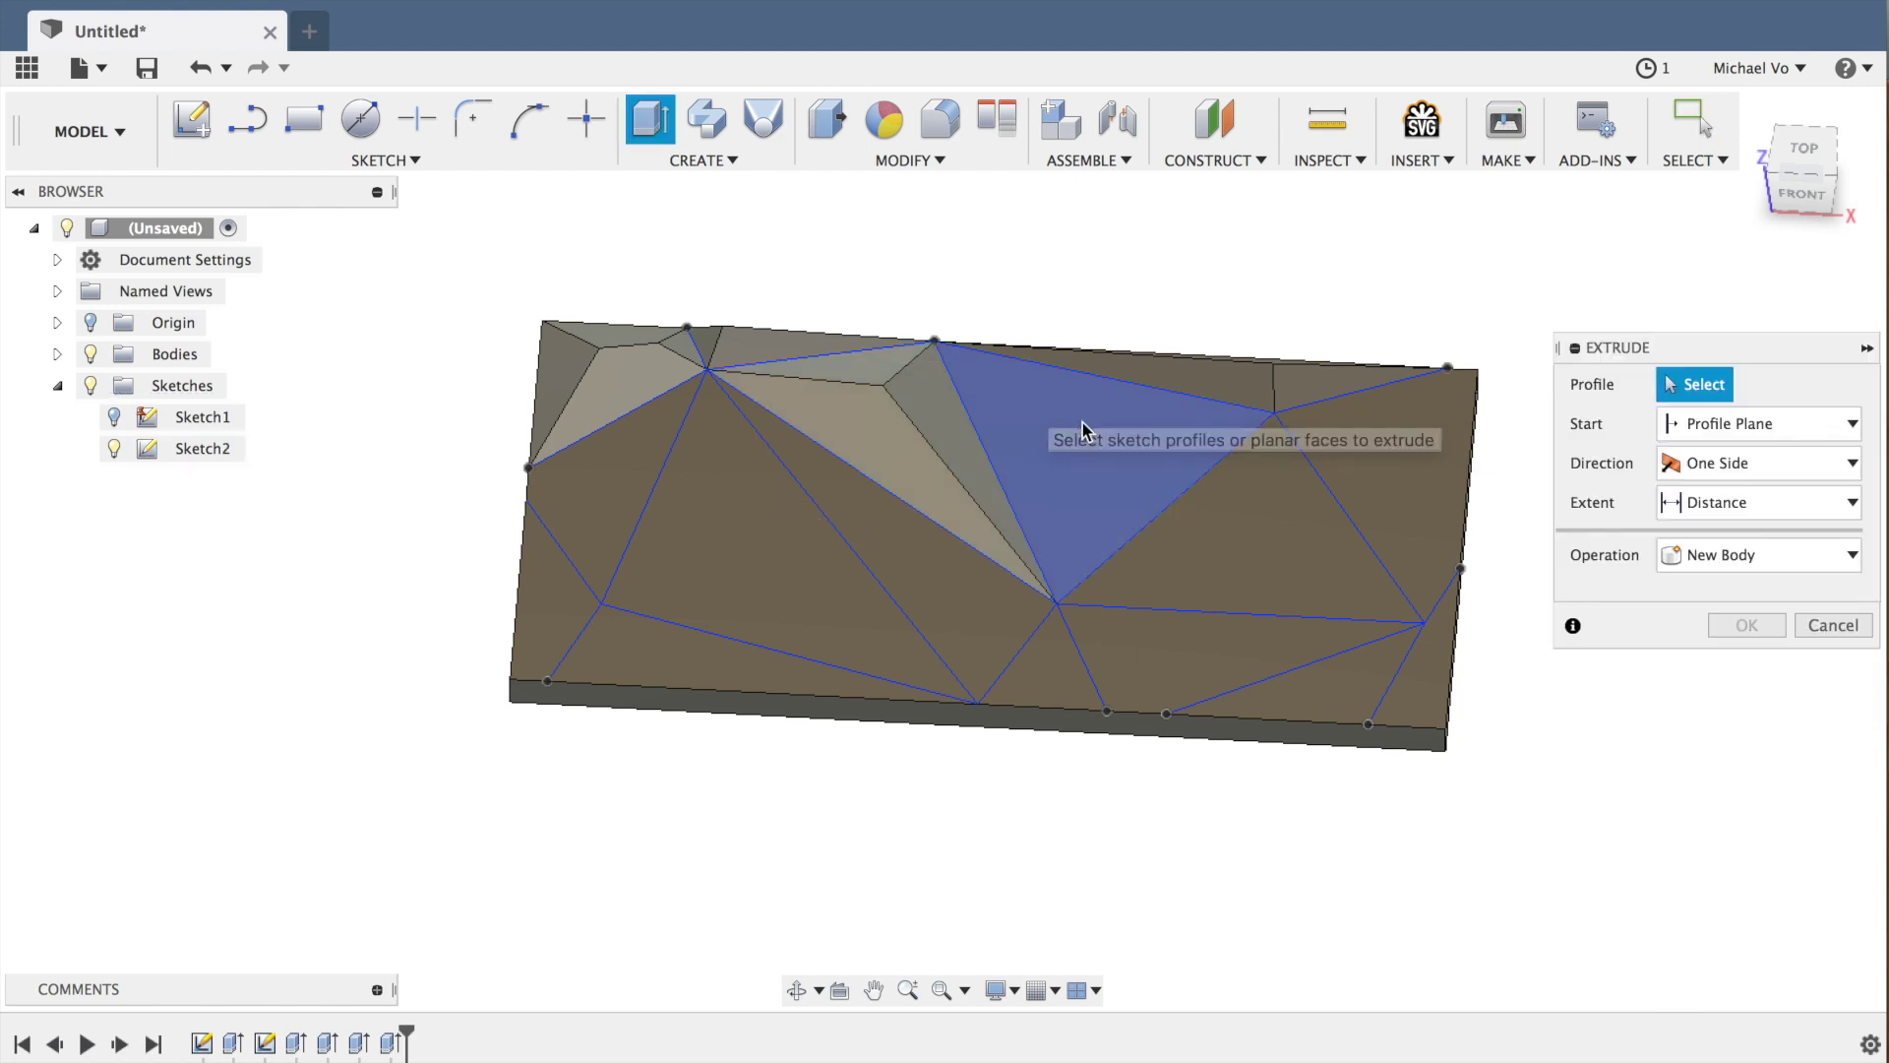
left_click(1084, 430)
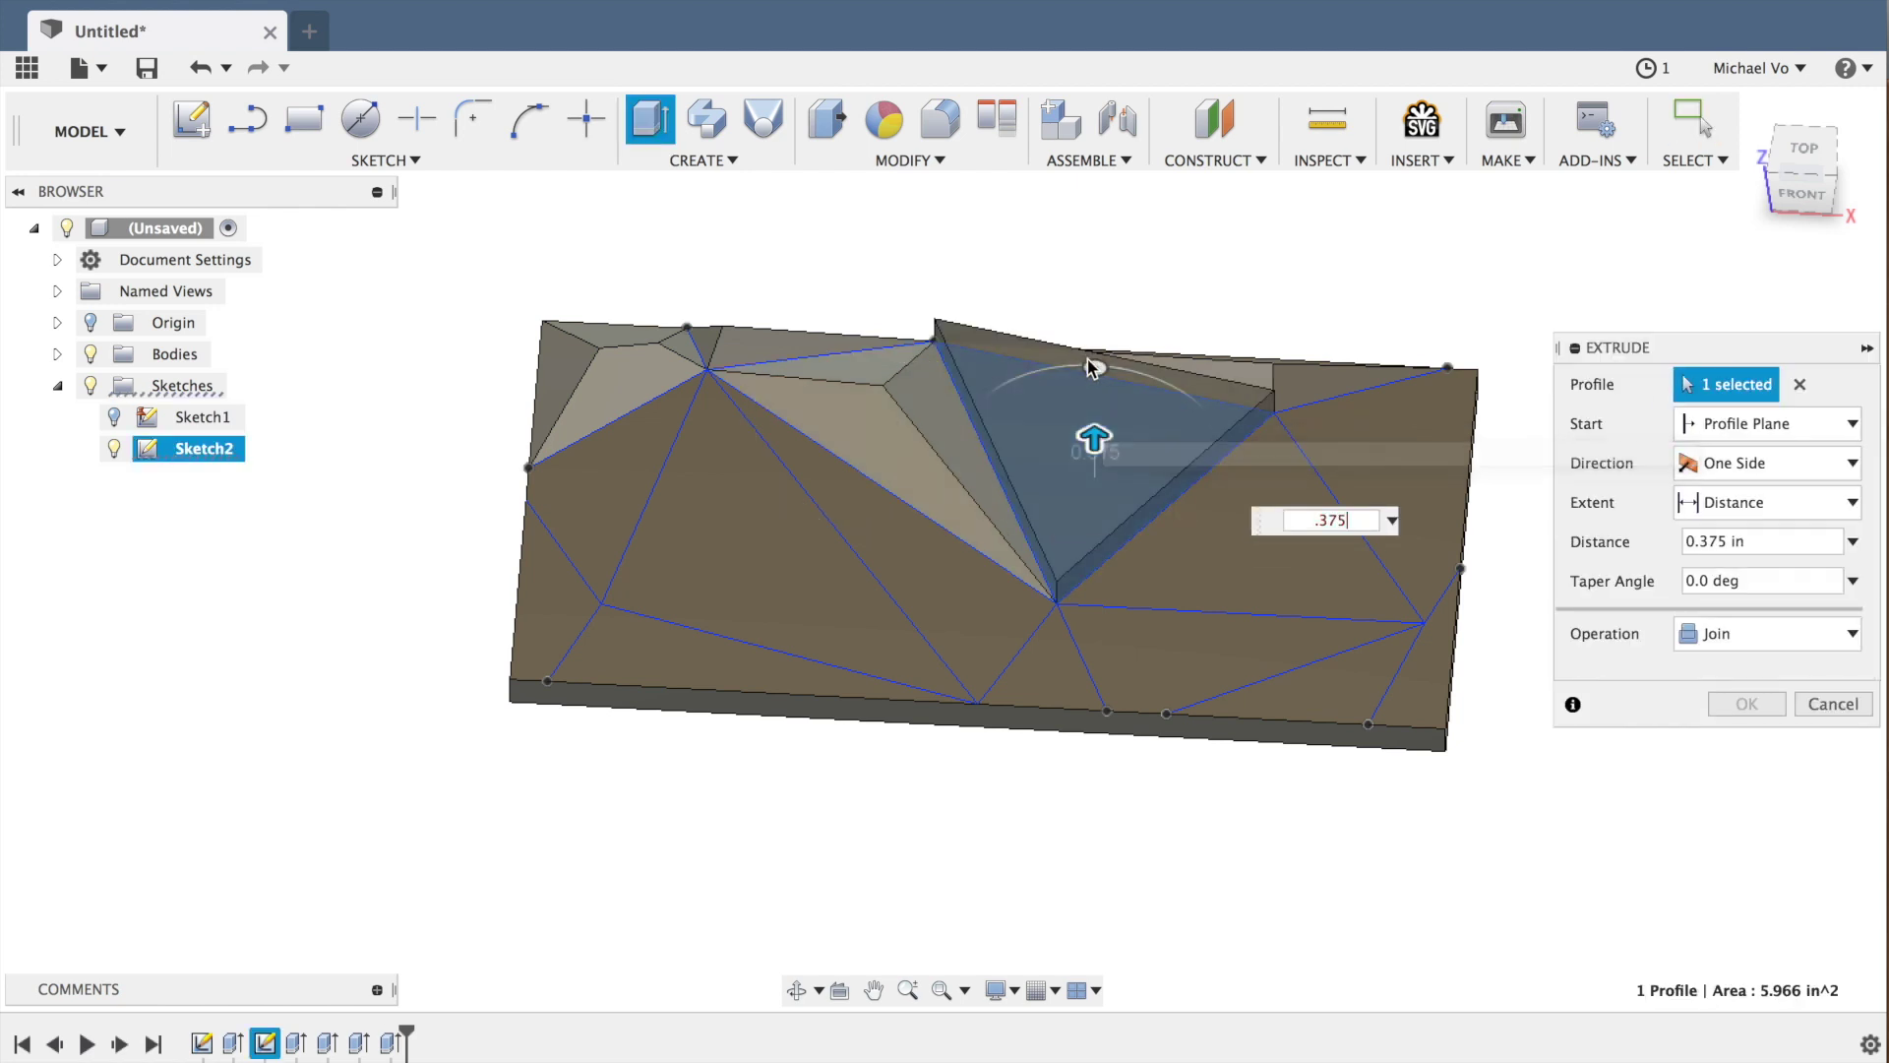
key("Tab")
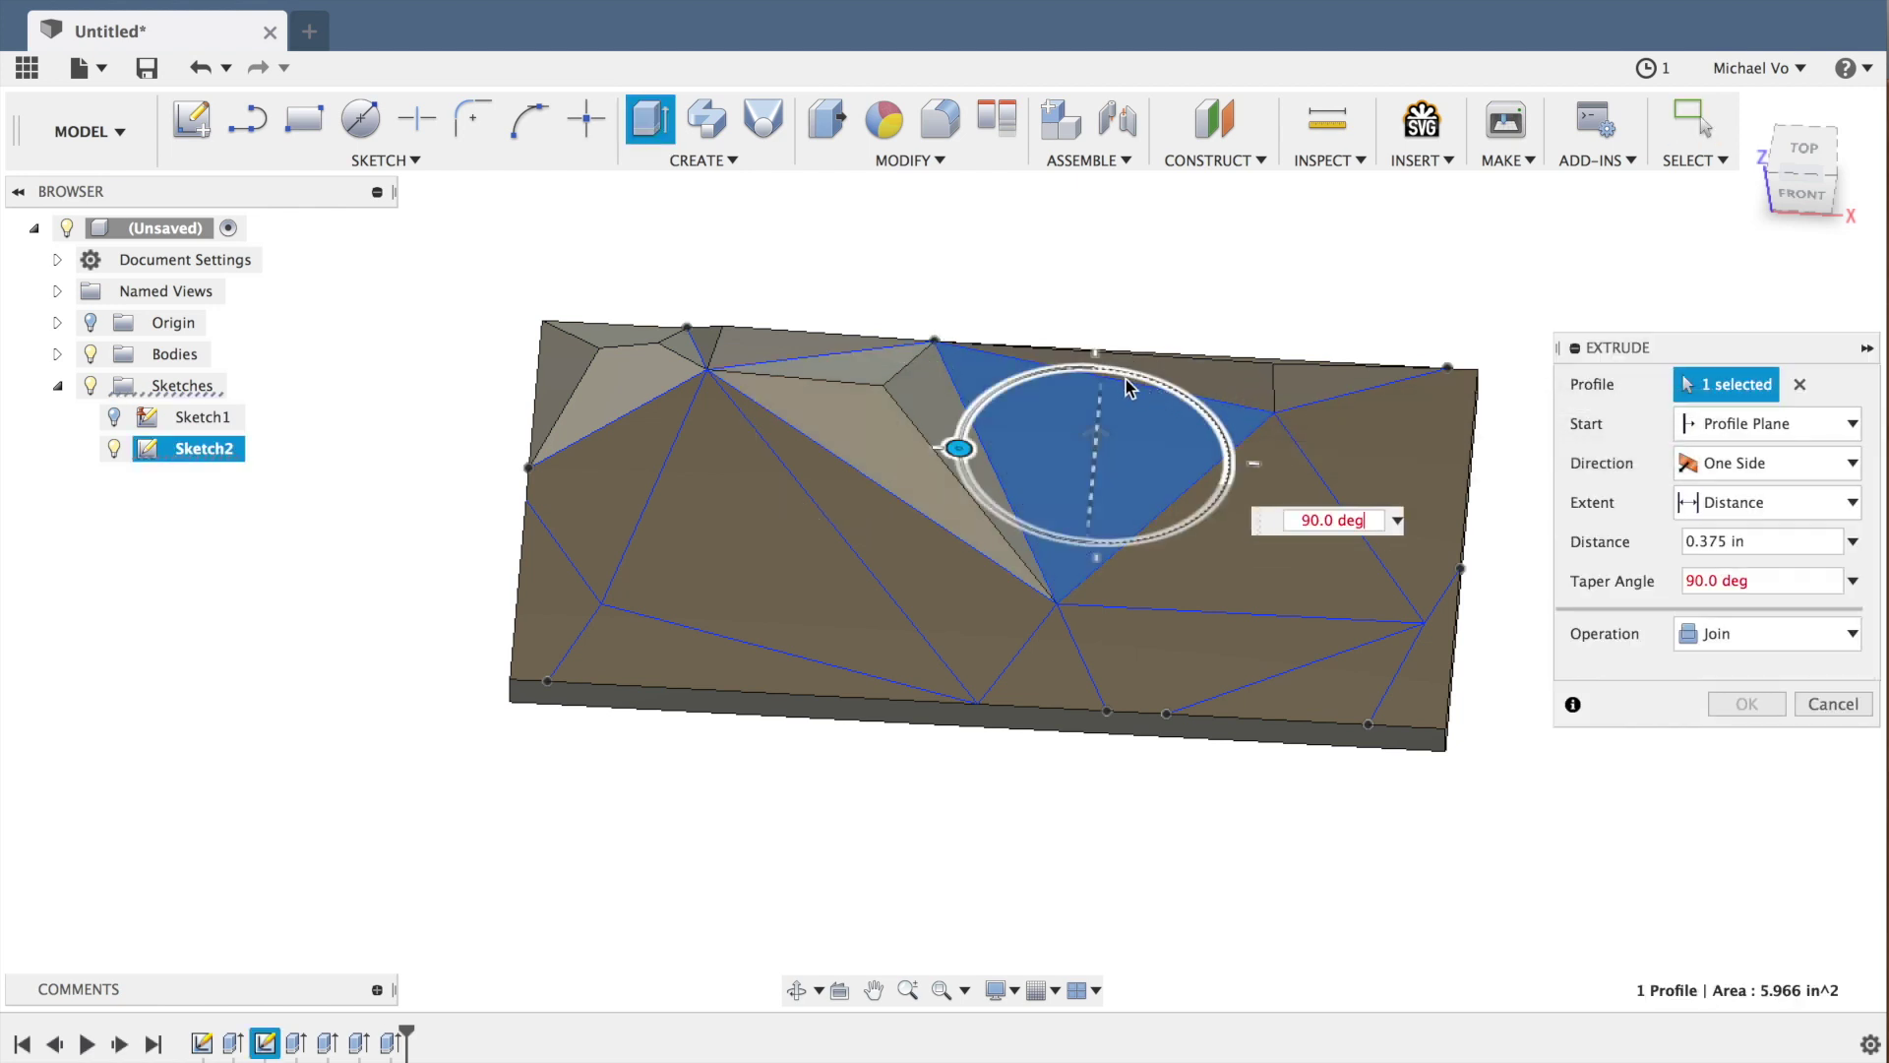
left_click_drag(960, 449, 1218, 429)
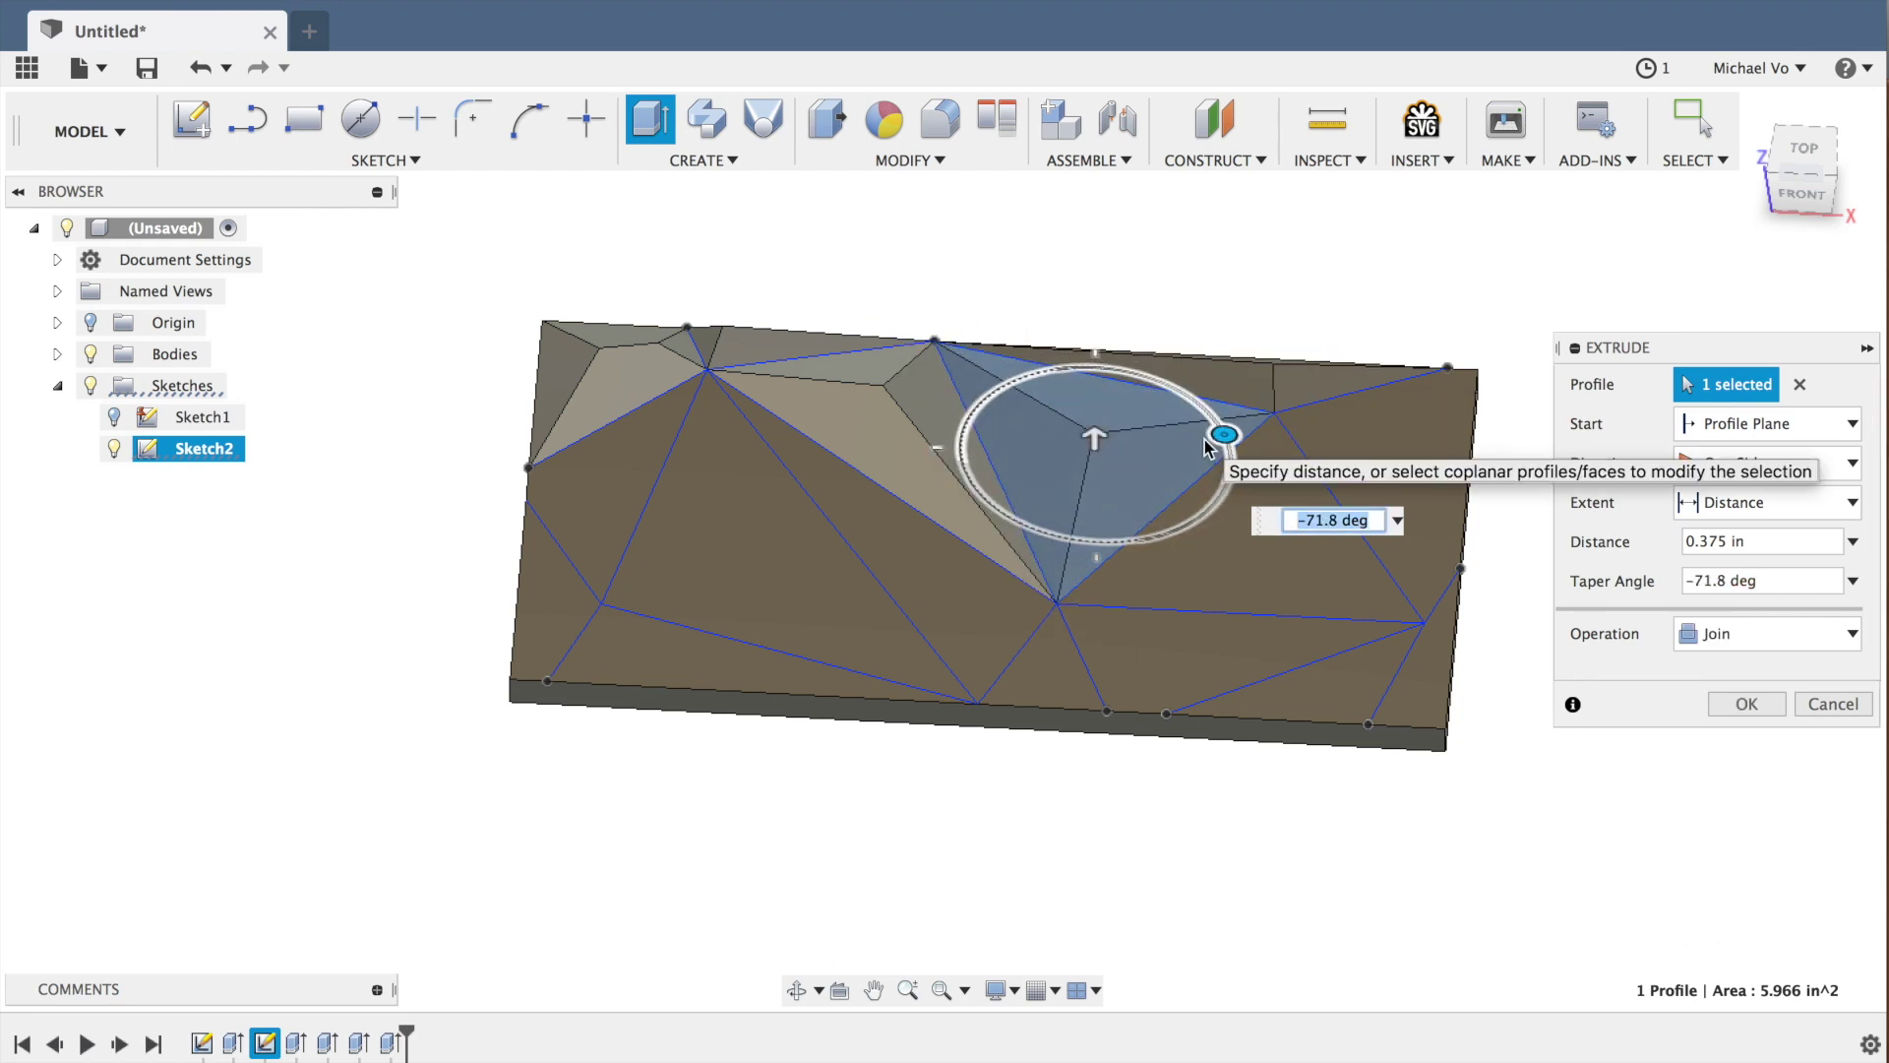
key("Return")
- Extrude the slab's upper-right corner profile 0.375 in with inward-tapering sides, joined to the slab
key("e")
left_click(1378, 459)
type(".375")
left_click_drag(1368, 369, 1491, 449)
key("Return")
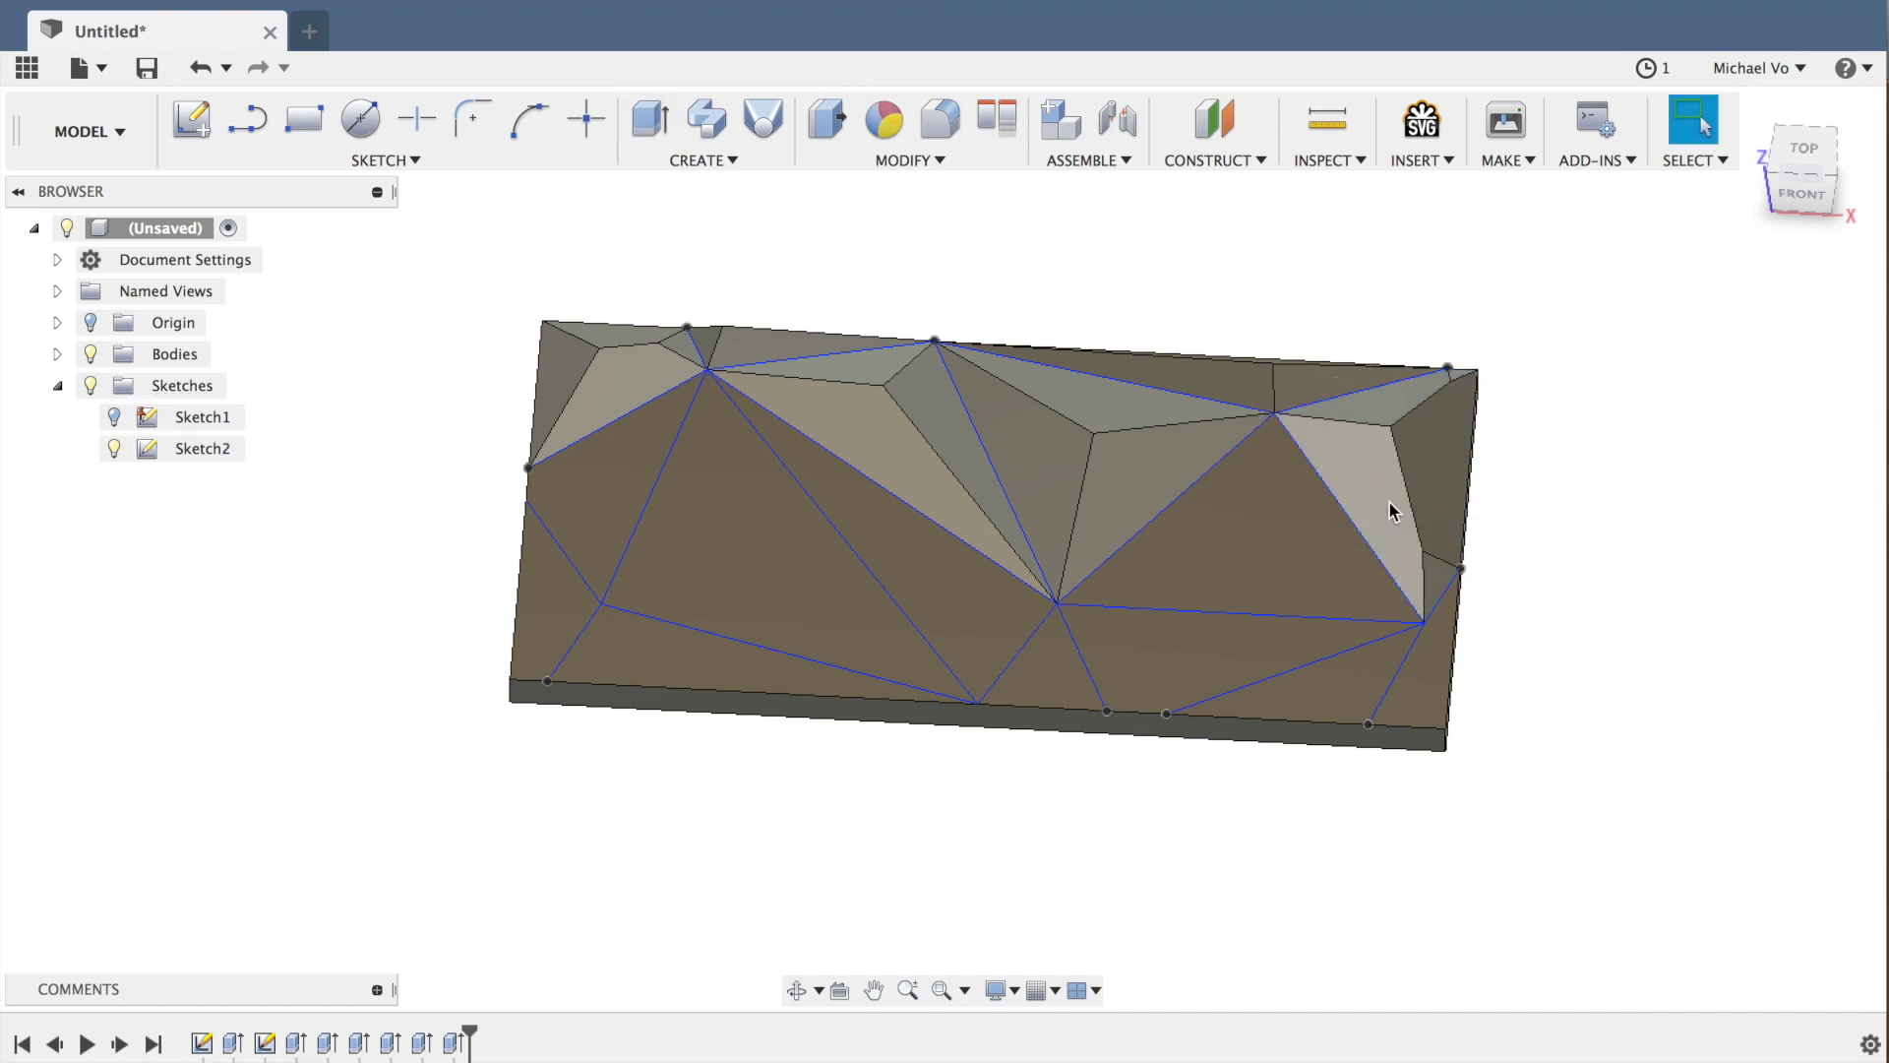
- Extrude the triangle between the central, upper-right and lower-right vertices 0.375 in with about -69.8° taper, joined
key("e")
left_click(1233, 583)
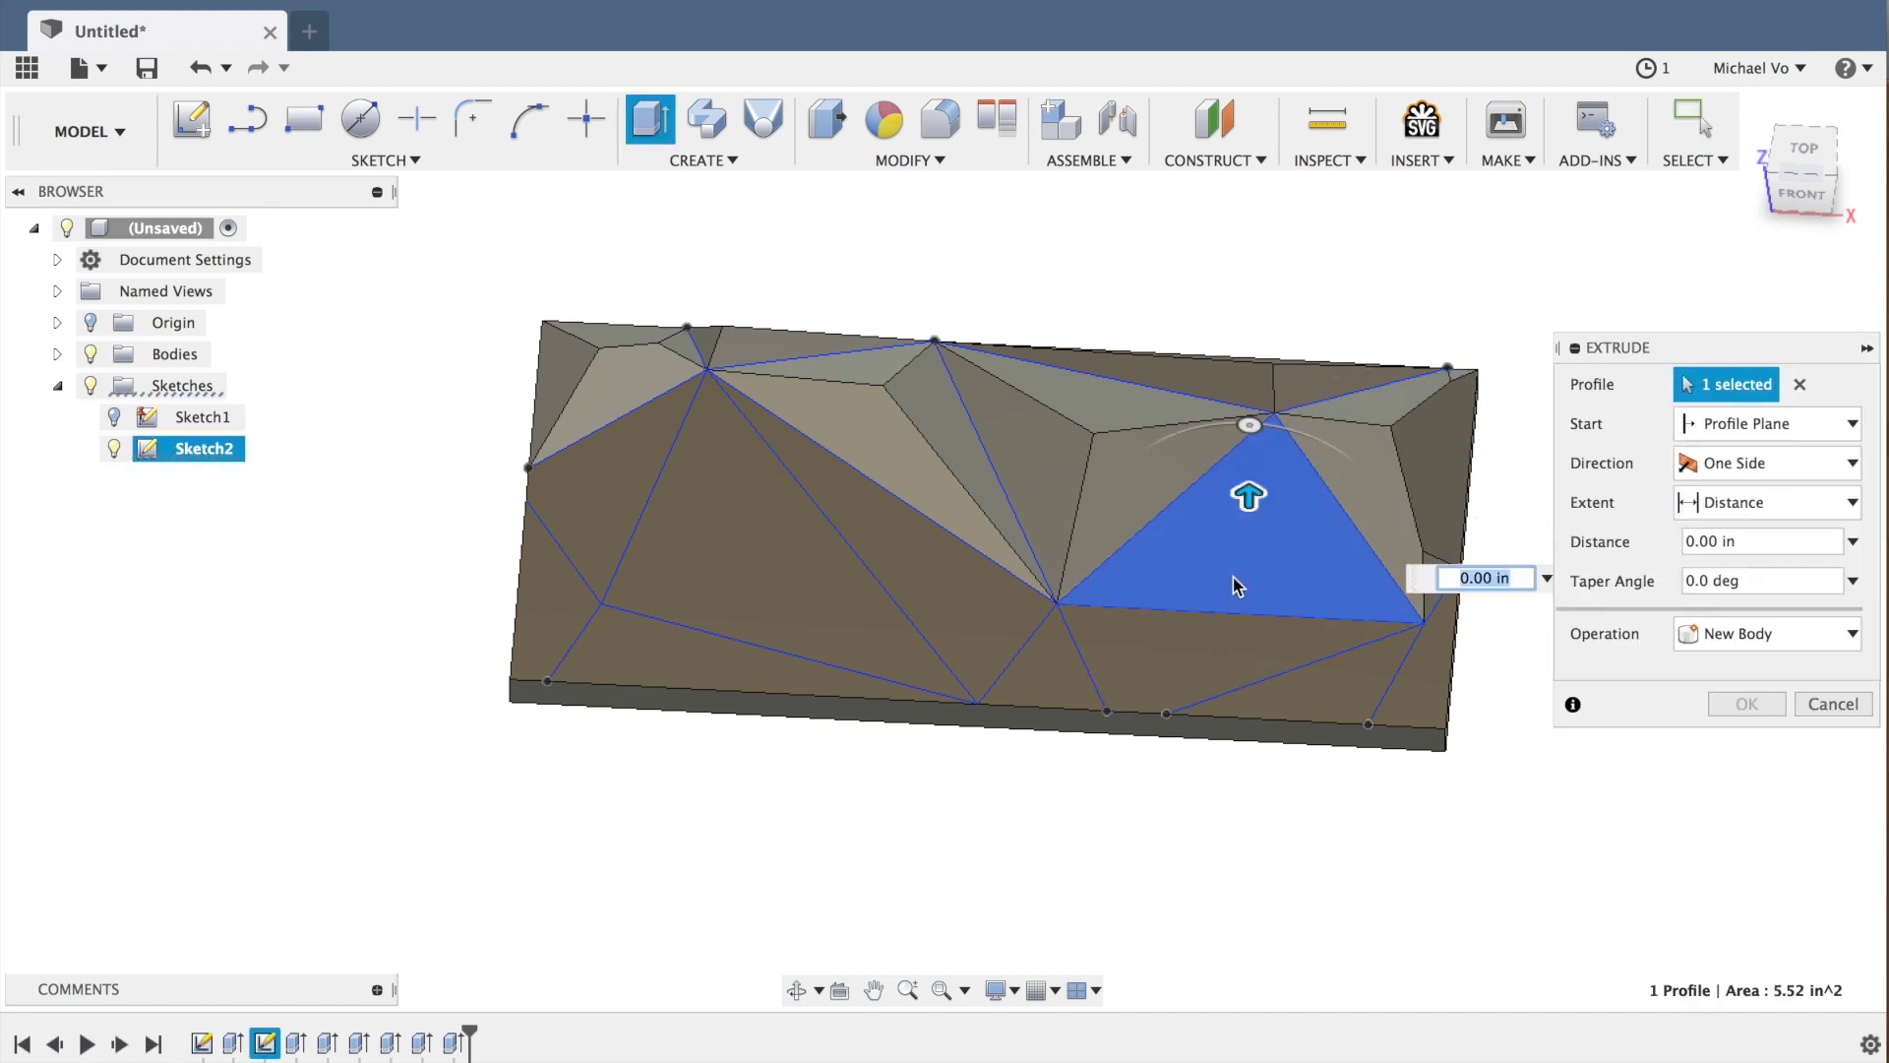
key("Tab")
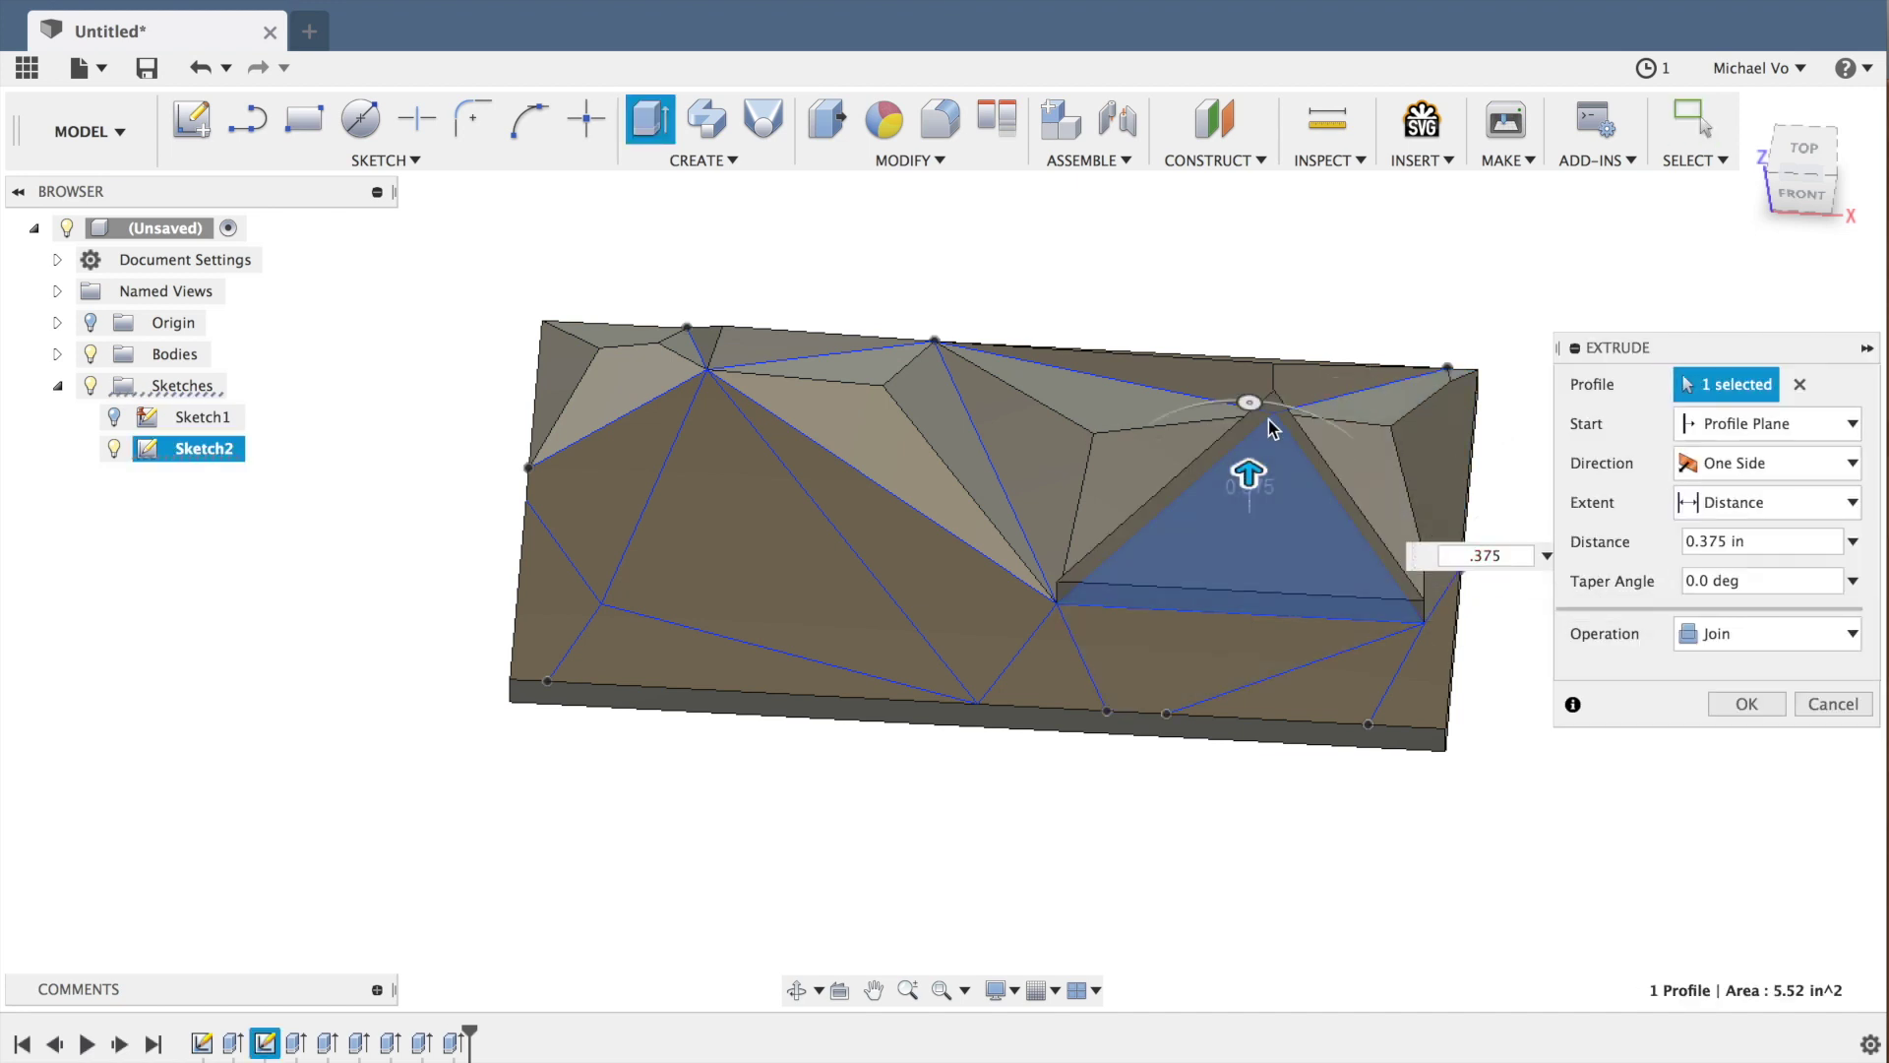
left_click_drag(1250, 407, 1392, 473)
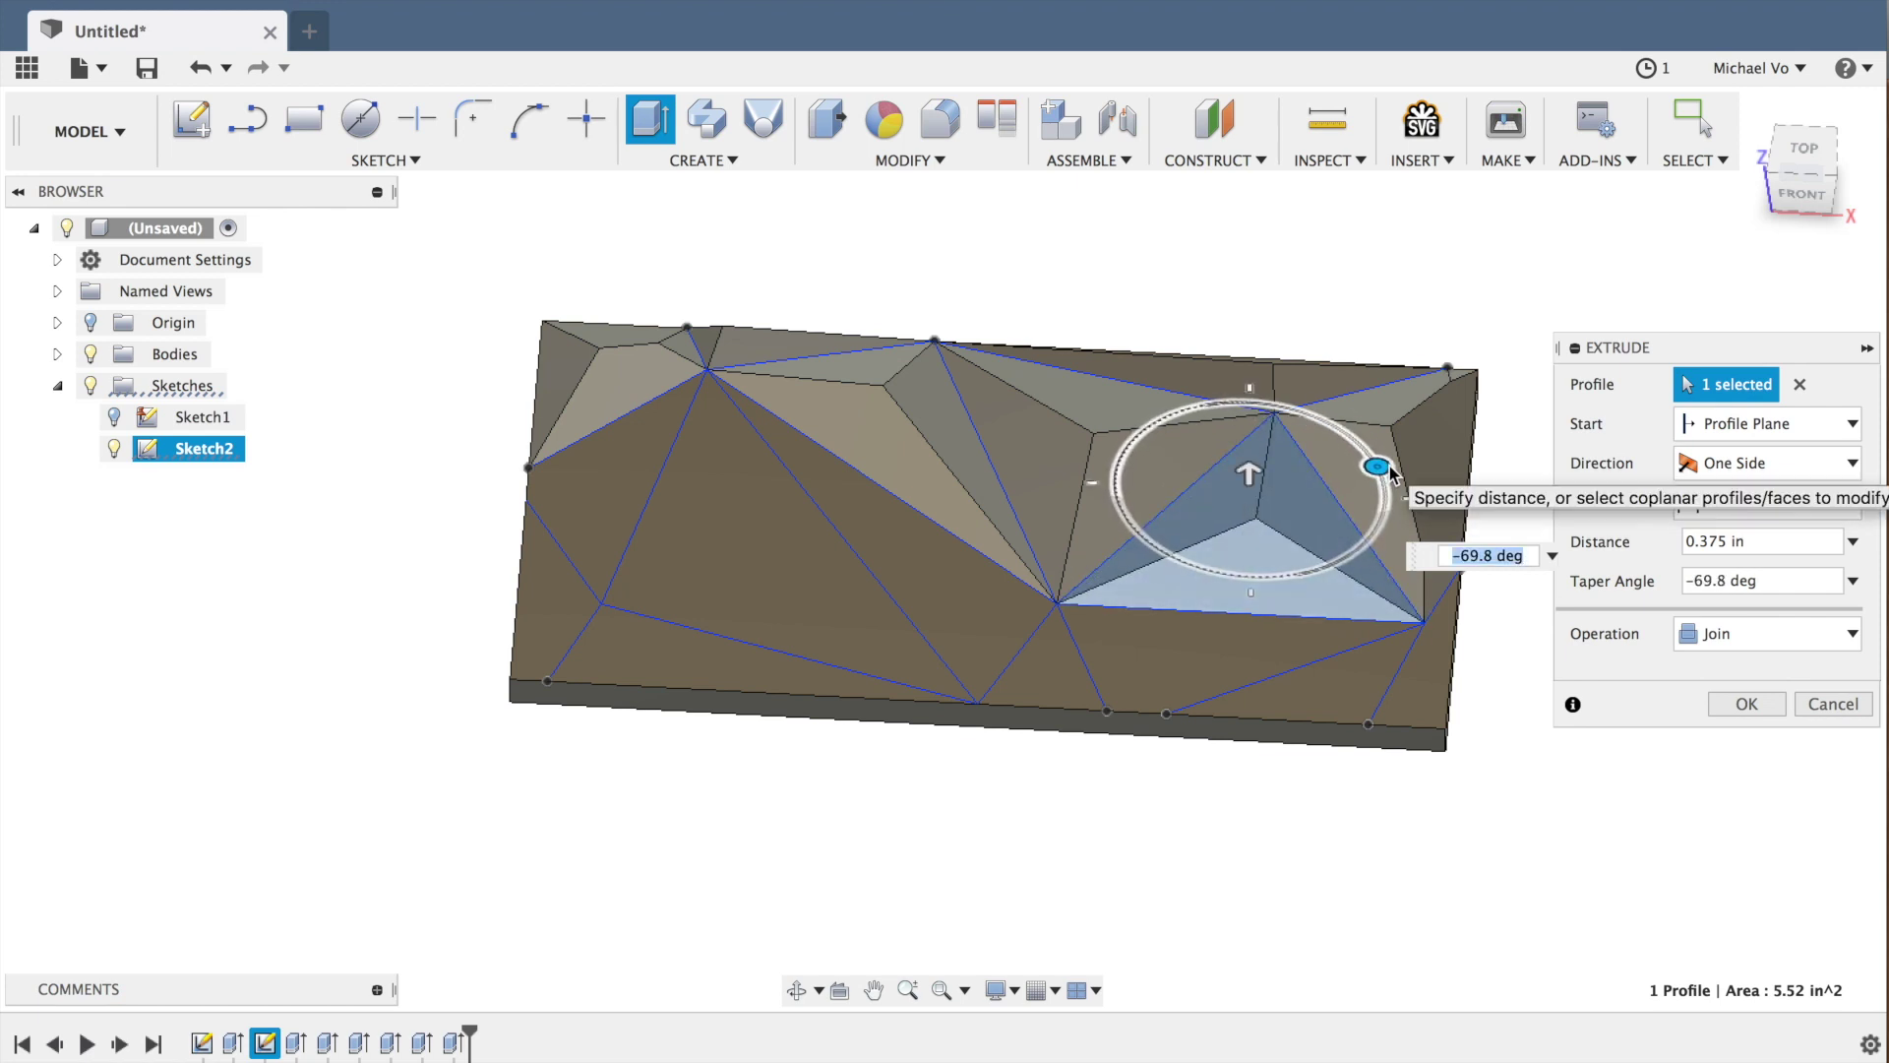
key("Return")
- Extrude the narrow triangle from the upper-left vertex to the central vertex and bottom edge 0.375 in with about -60° taper, joined
key("e")
left_click(934, 601)
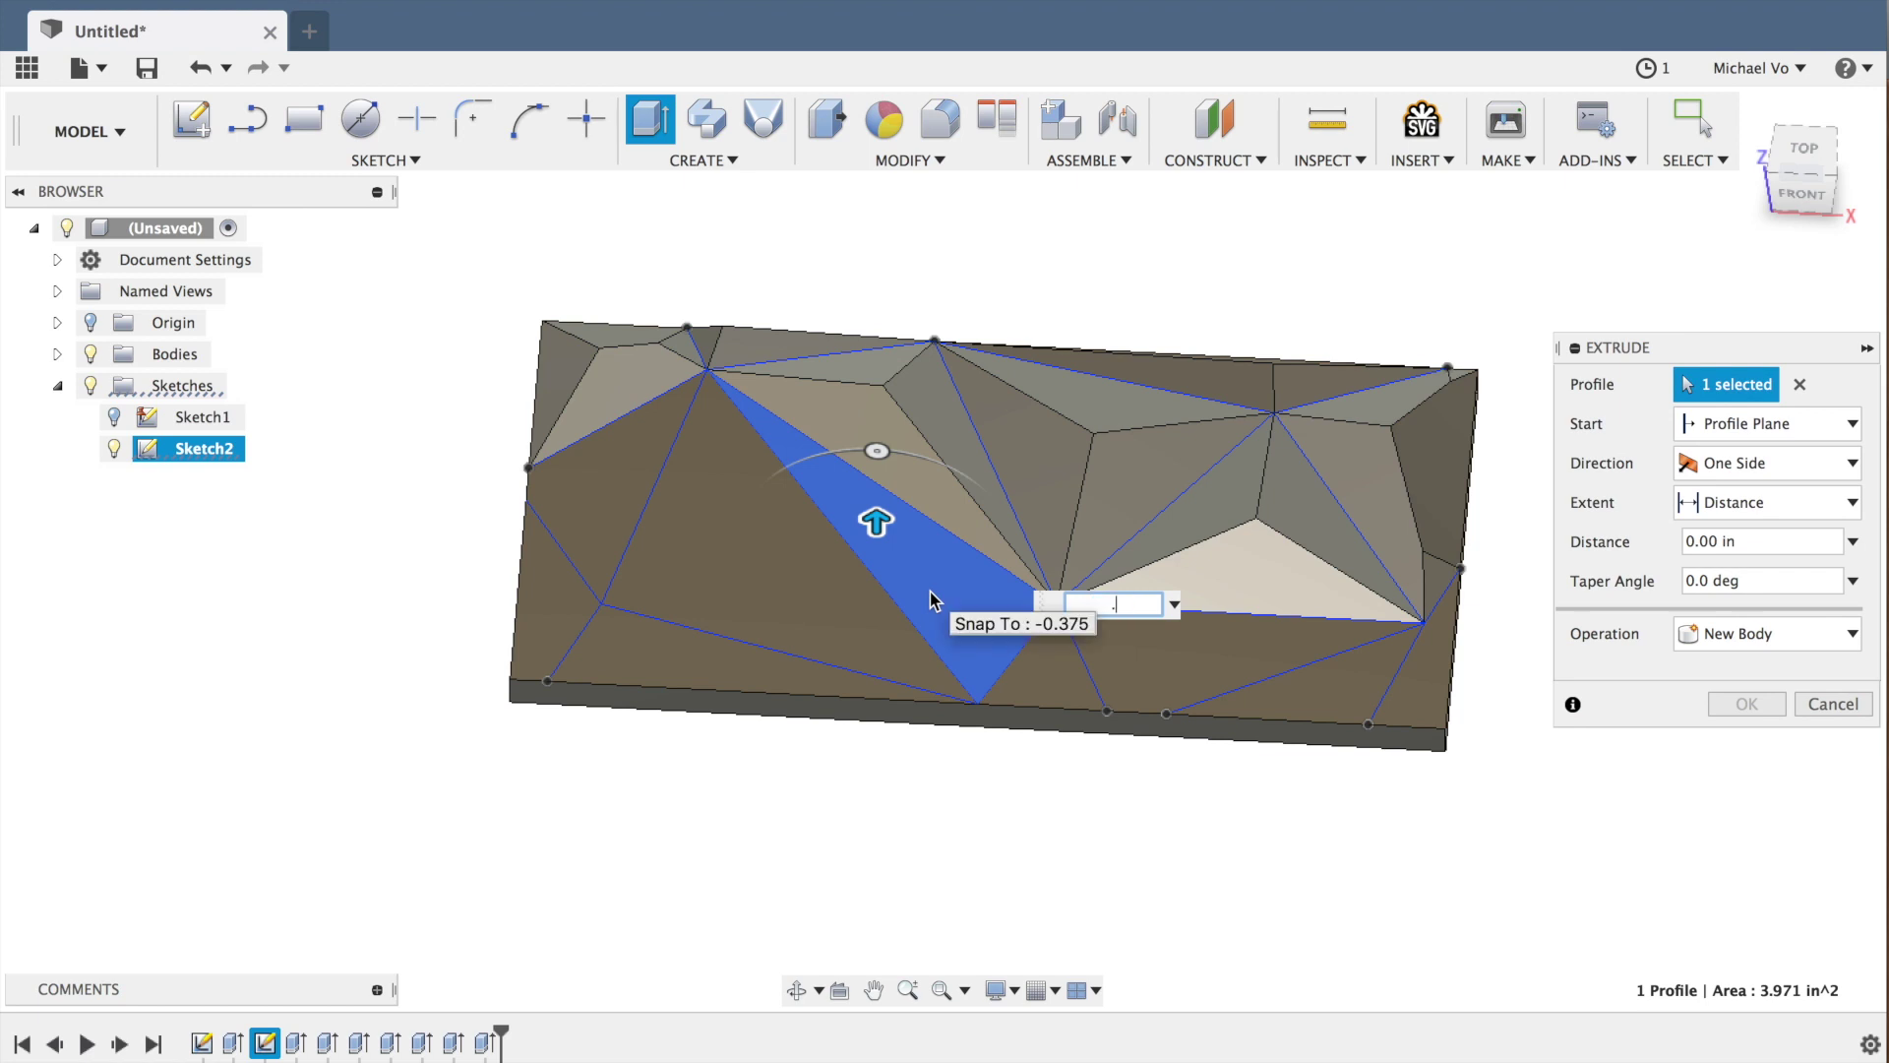
left_click_drag(873, 423, 971, 482)
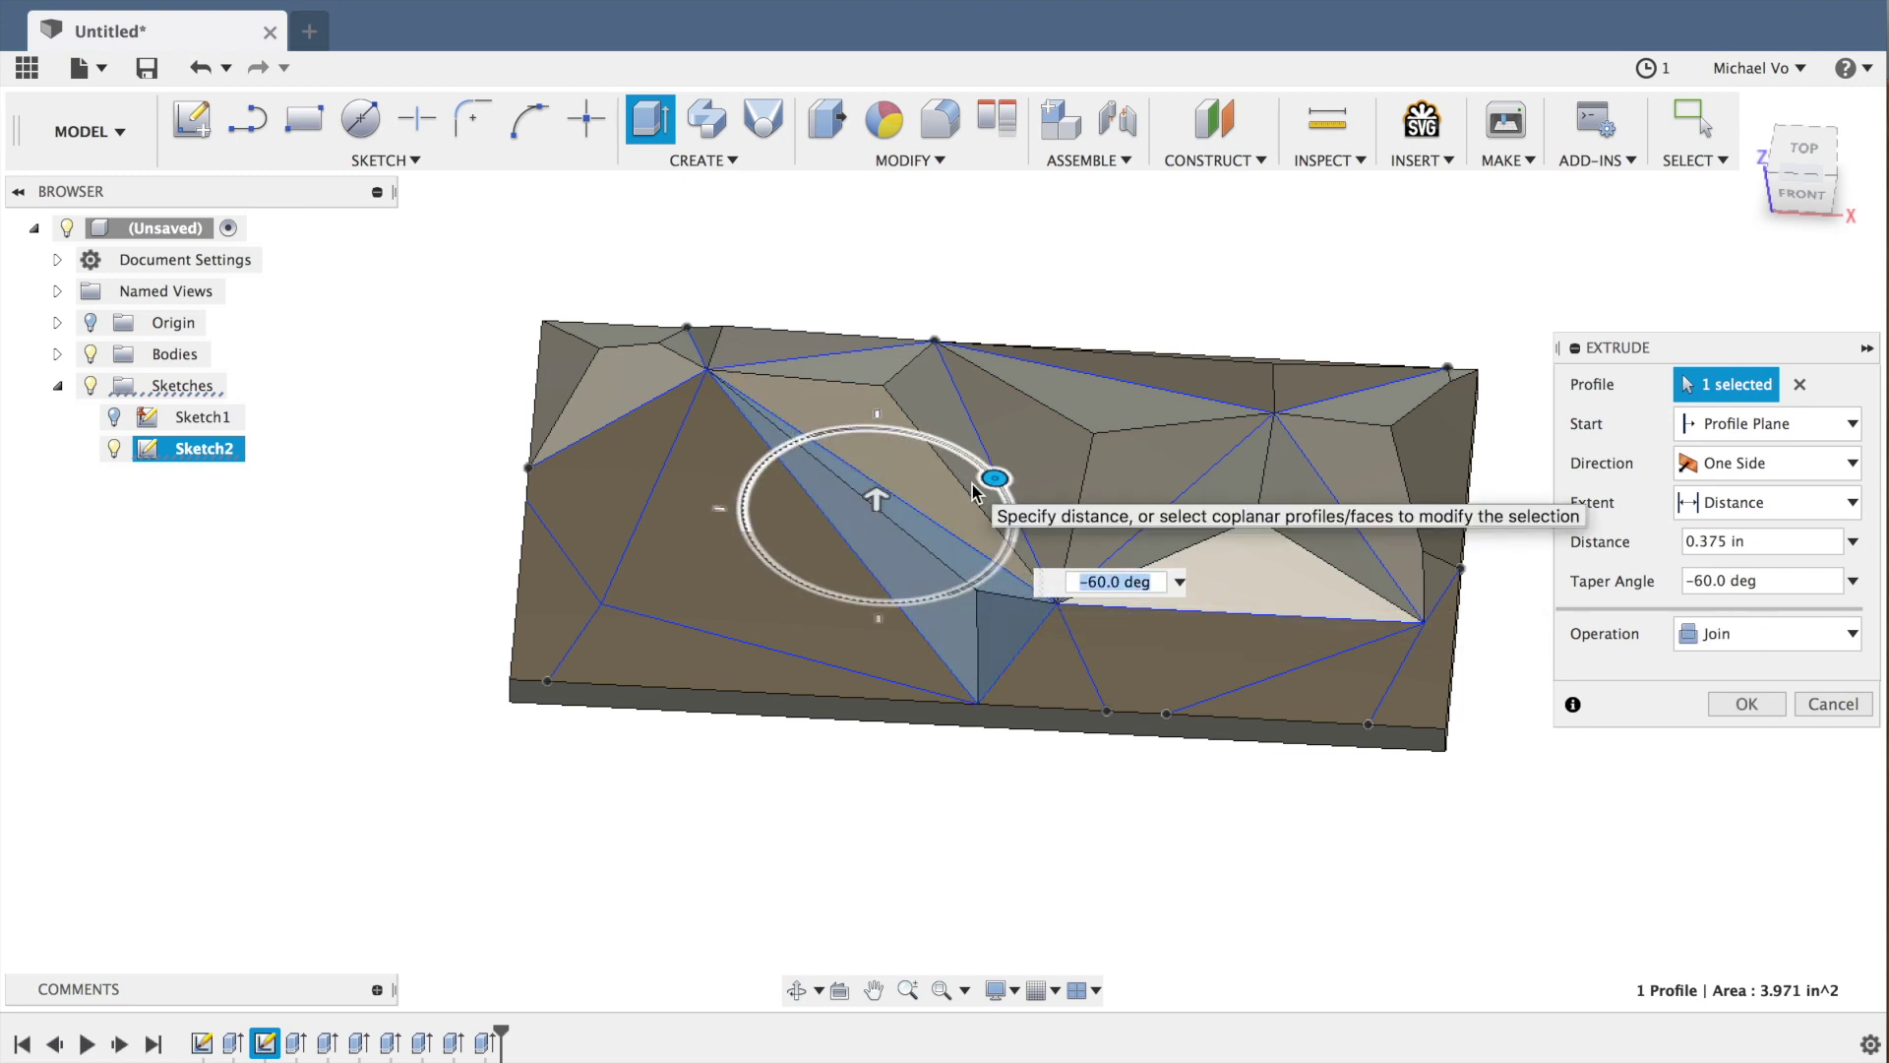
left_click(890, 531)
- Extrude the large triangle between the upper-left vertex, lower-left vertex and bottom edge 0.375 in with inward-tapering sides
left_click(793, 571)
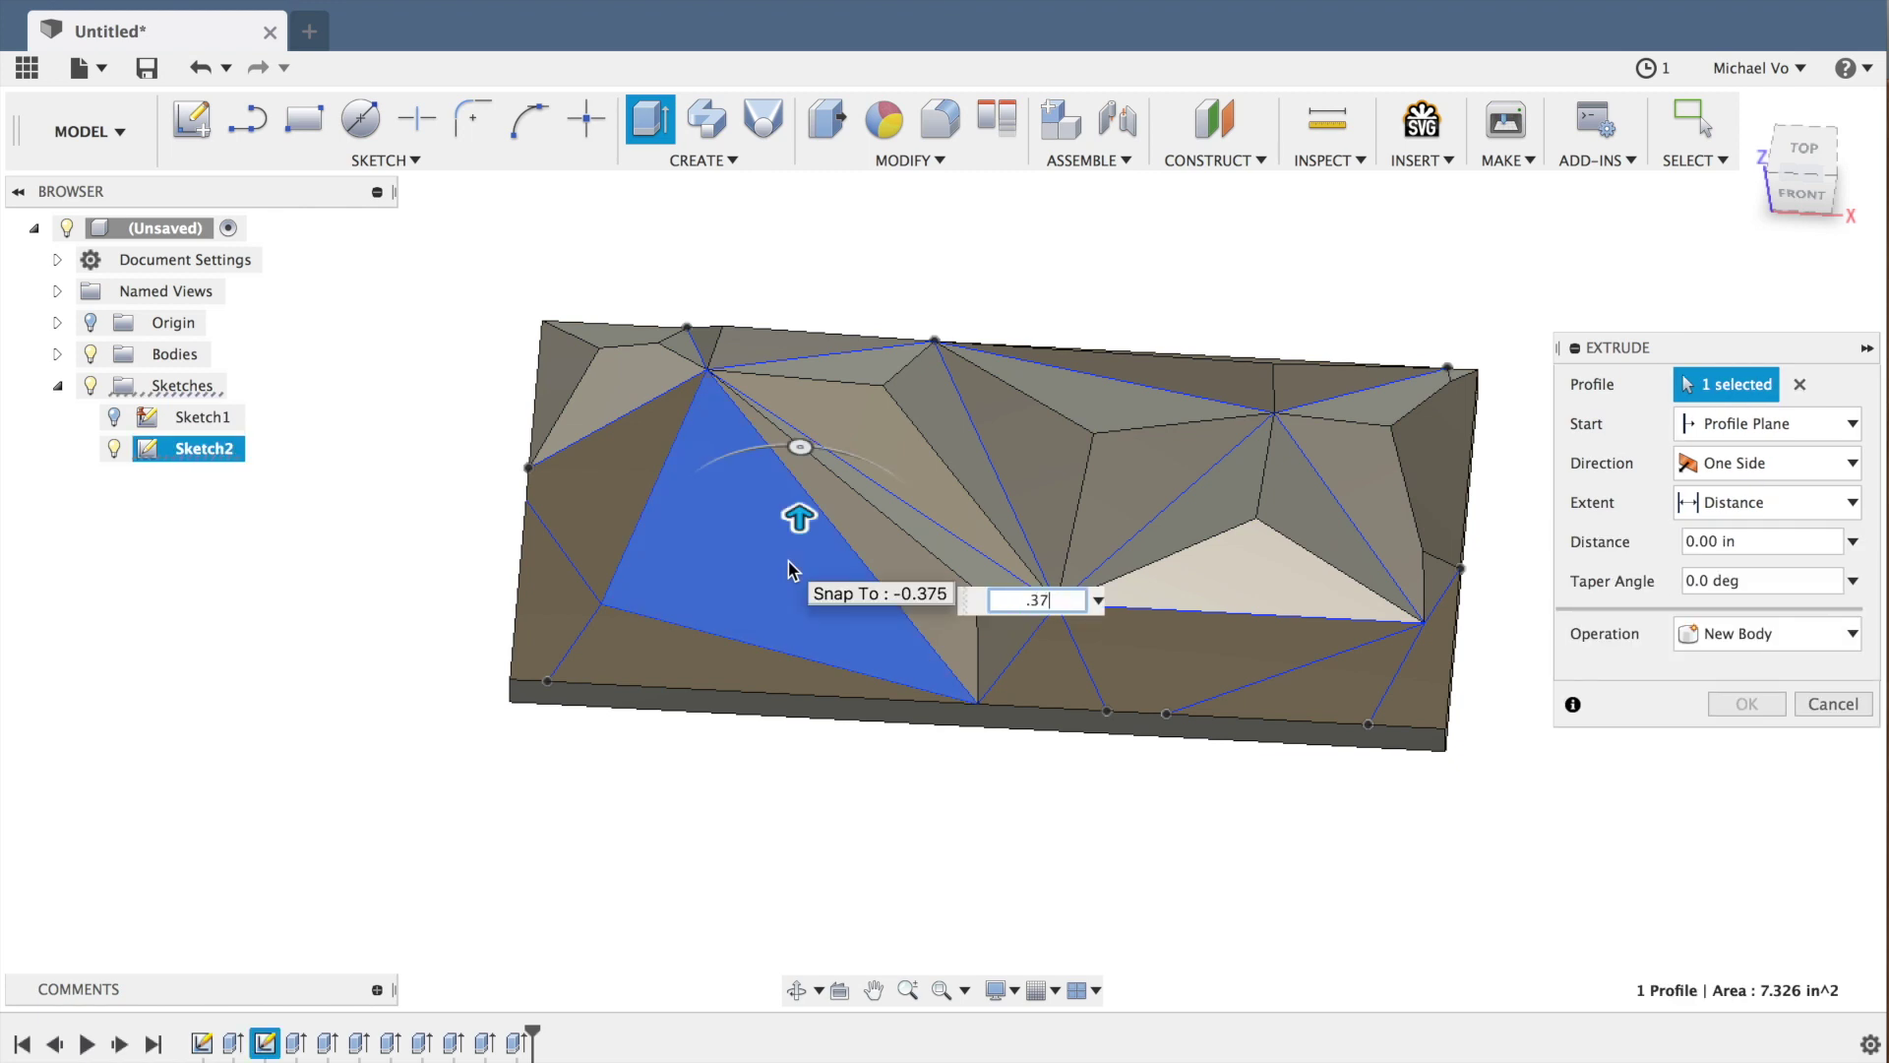
key("Return")
left_click_drag(801, 447, 928, 498)
key("Return")
- Extrude the four-sided profile on the slab's left edge 0.375 in with inward-tapering sides, joined to the slab
key("e")
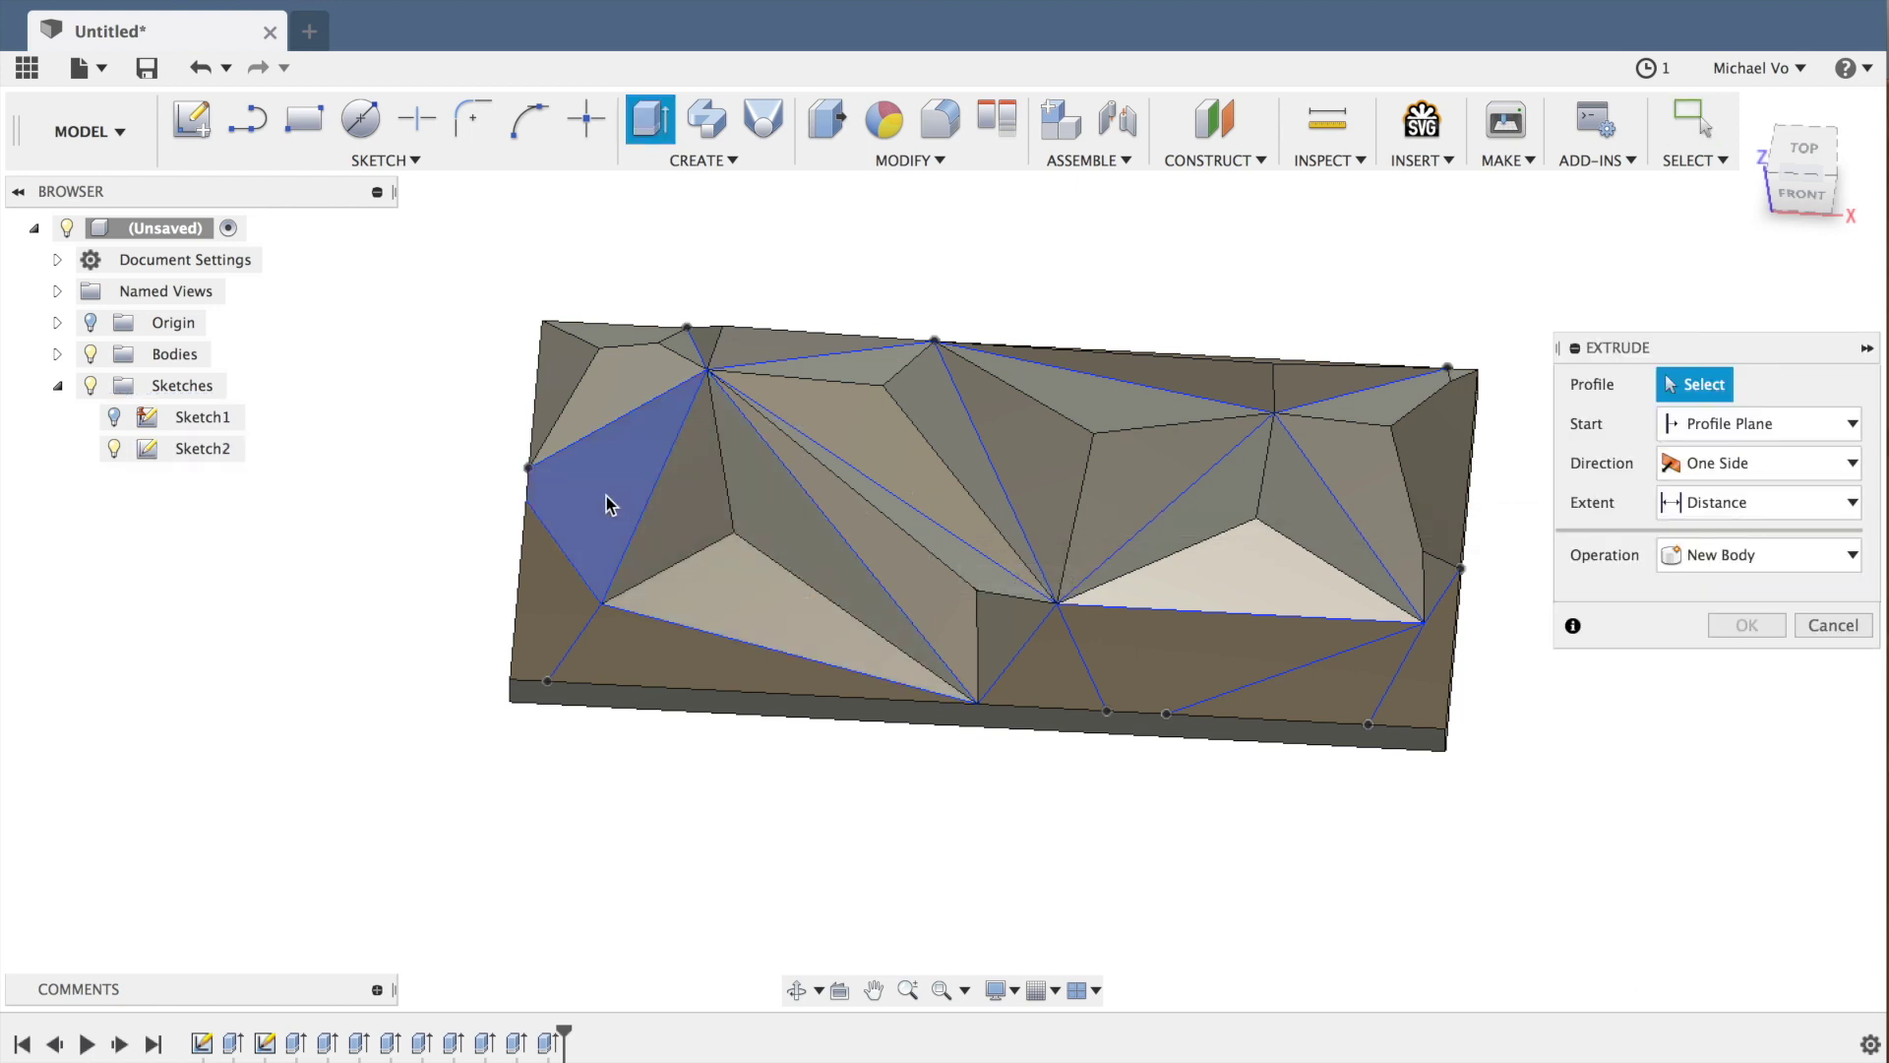
left_click(607, 504)
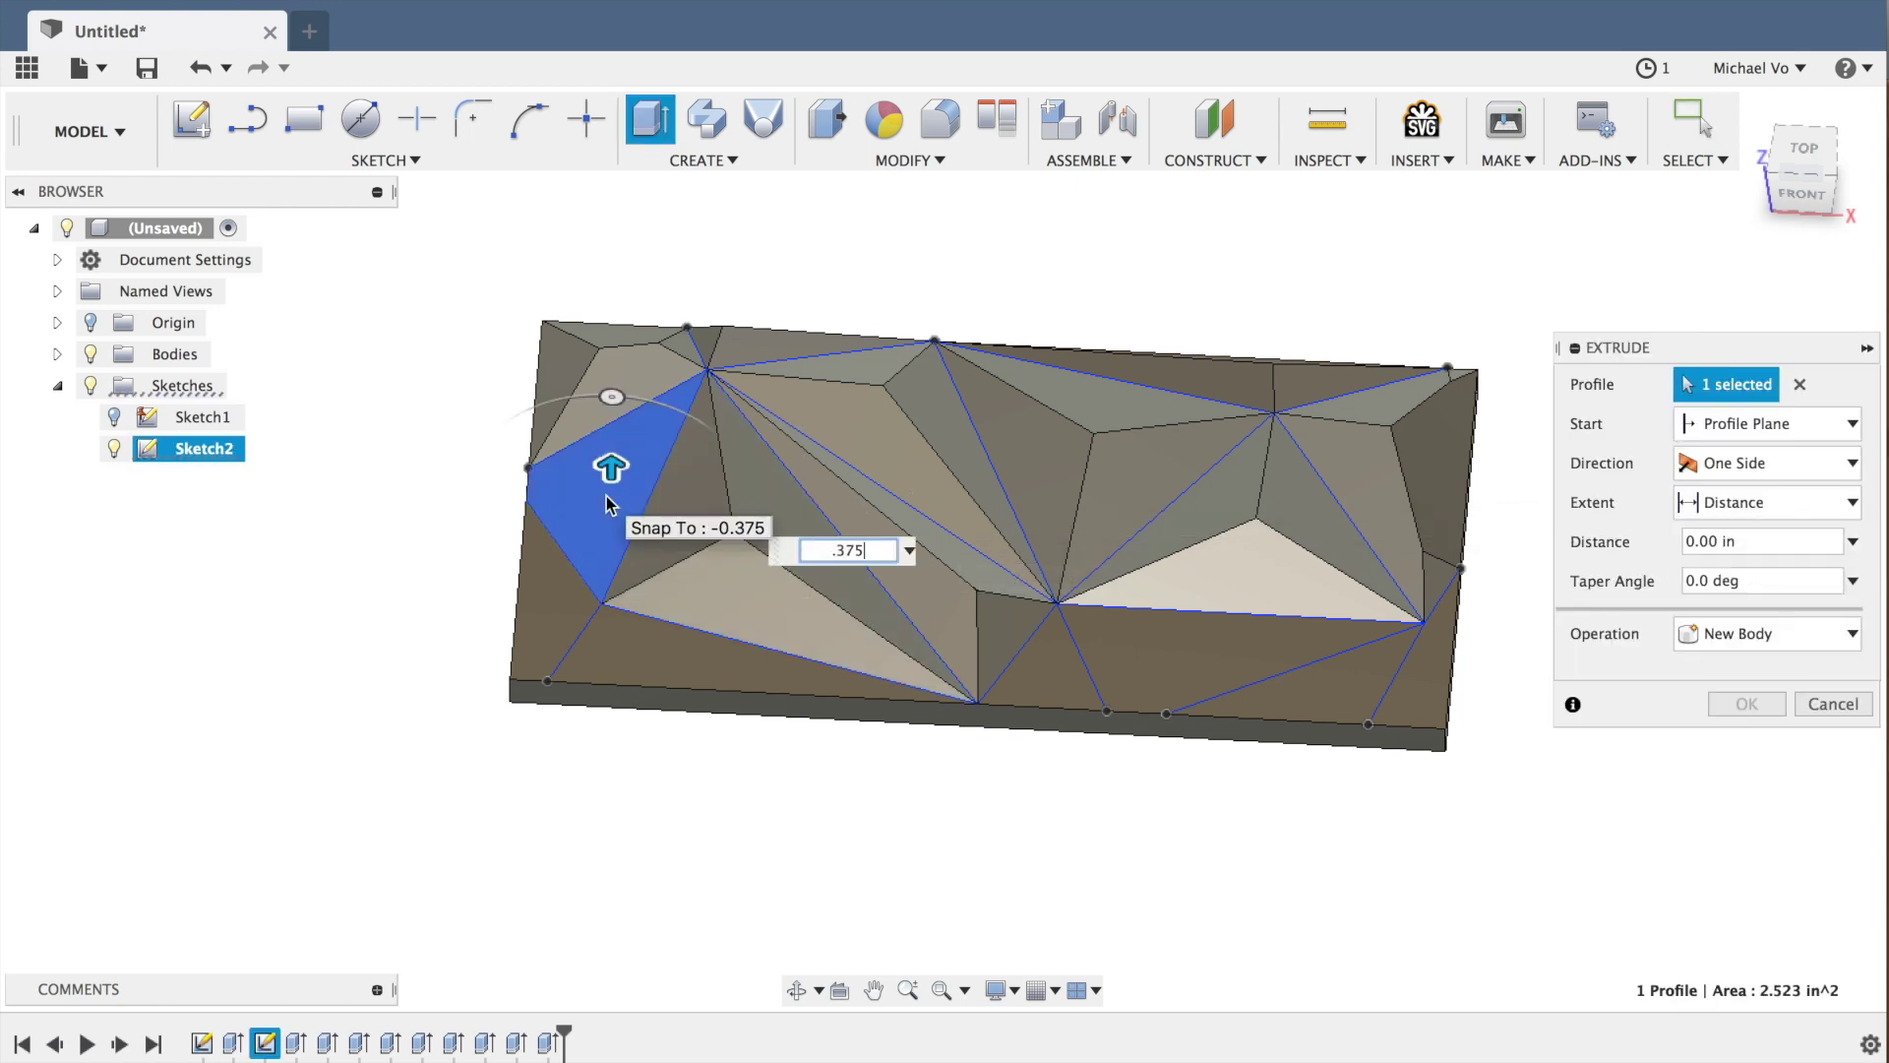
key("Return")
left_click_drag(617, 372, 725, 419)
key("Return")
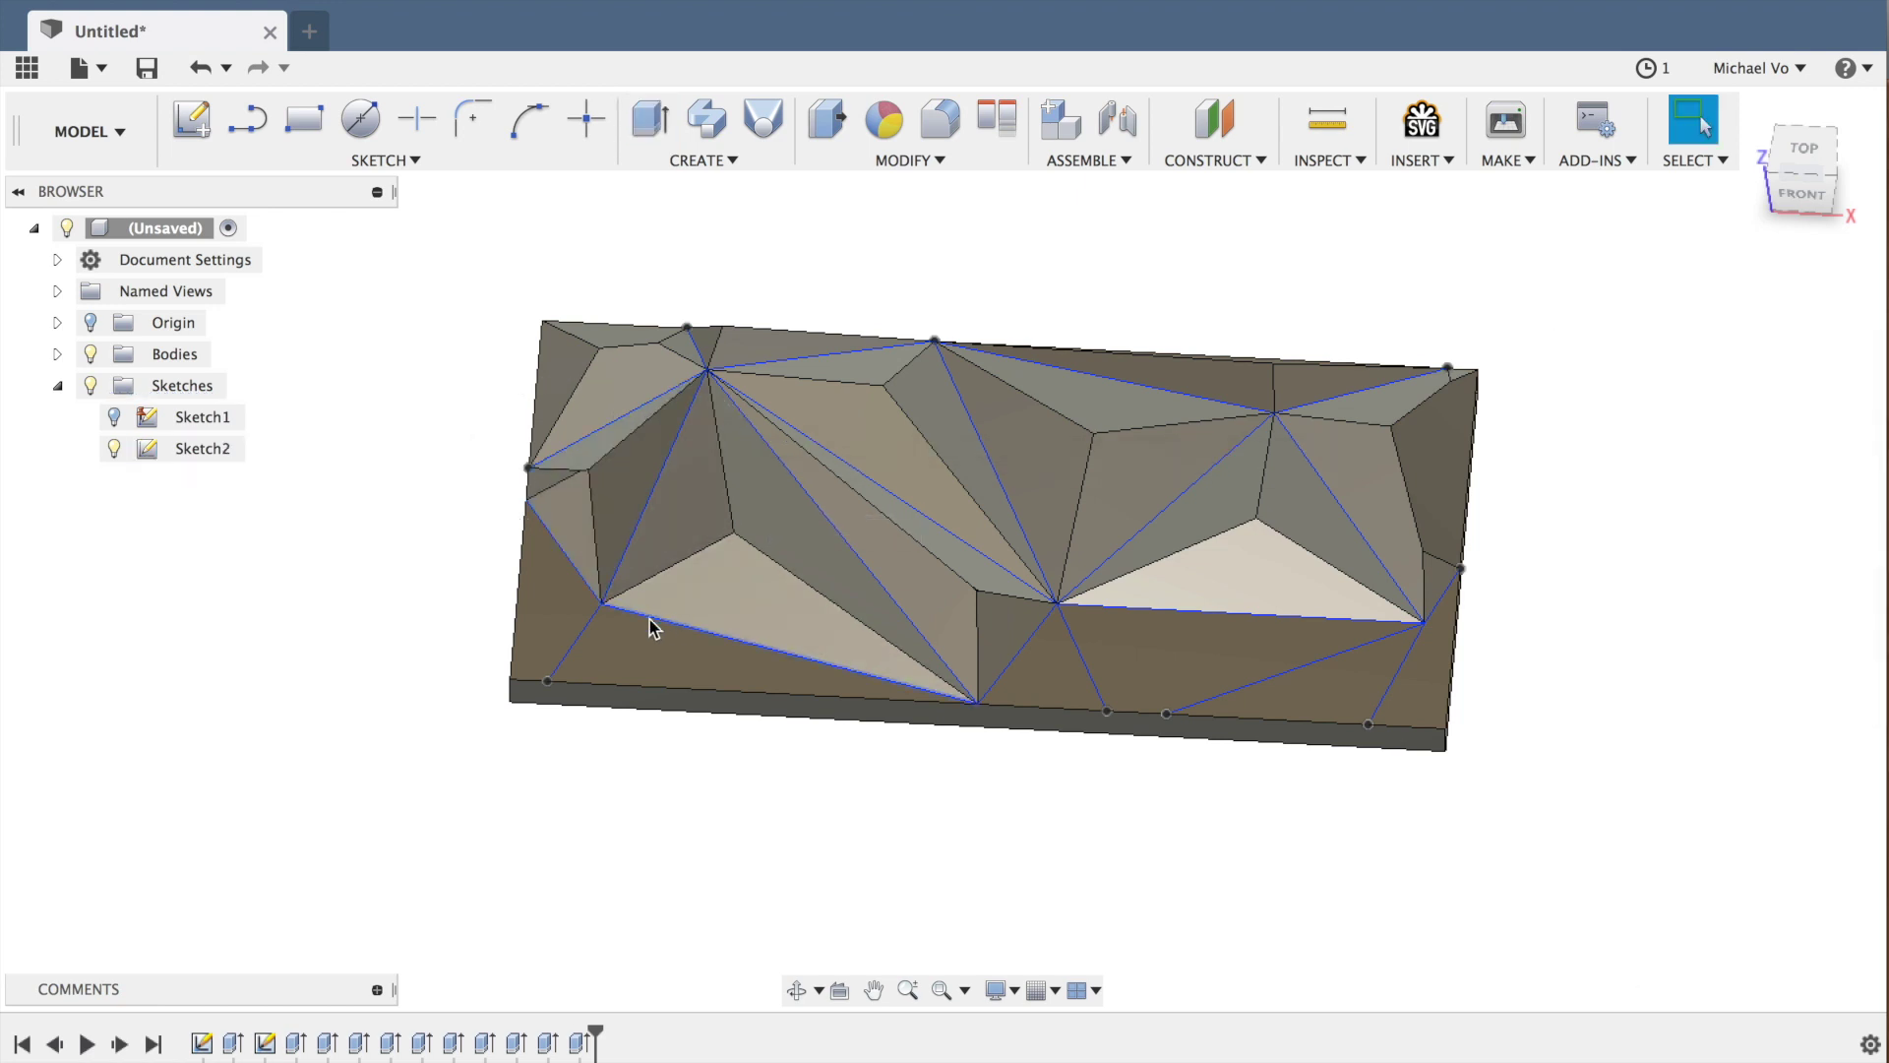
- Extrude the slab's lower-left corner profile 0.375 in with about -45° taper, joined to the slab
key("e")
left_click(540, 640)
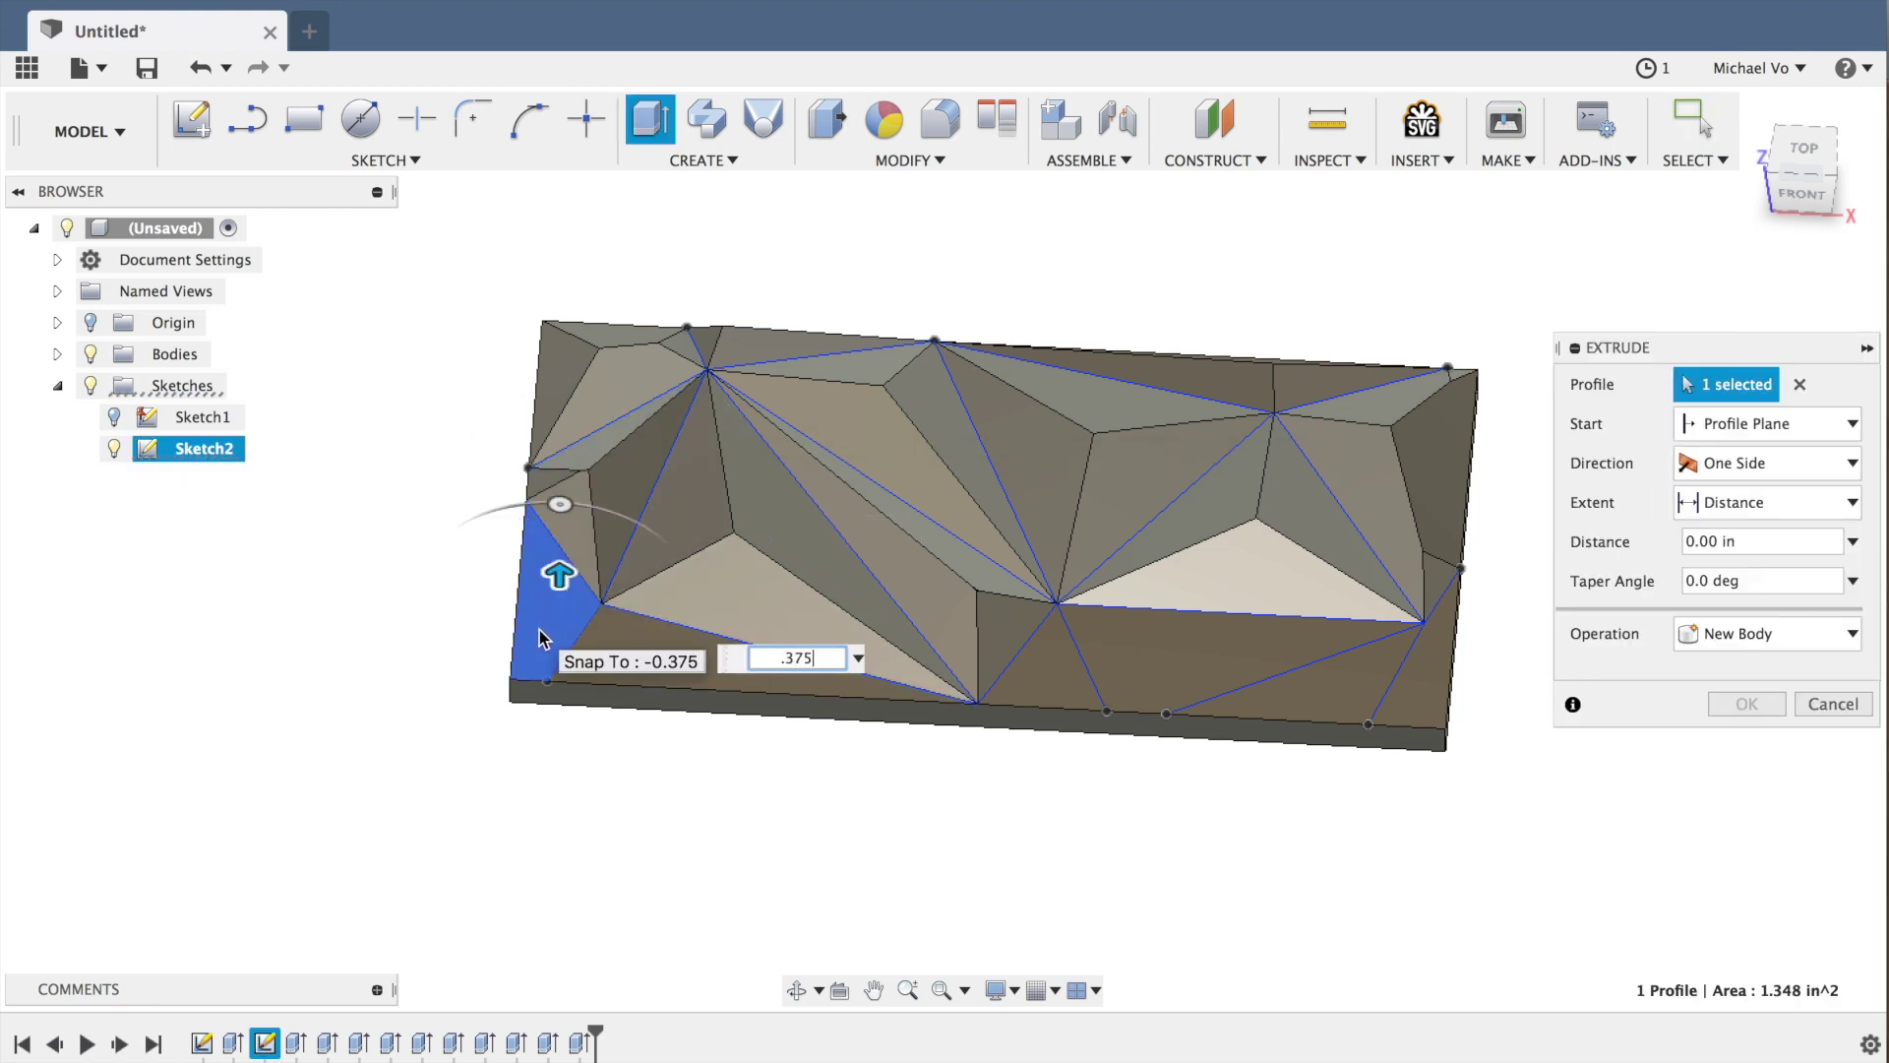
key("Return")
left_click_drag(561, 485, 656, 518)
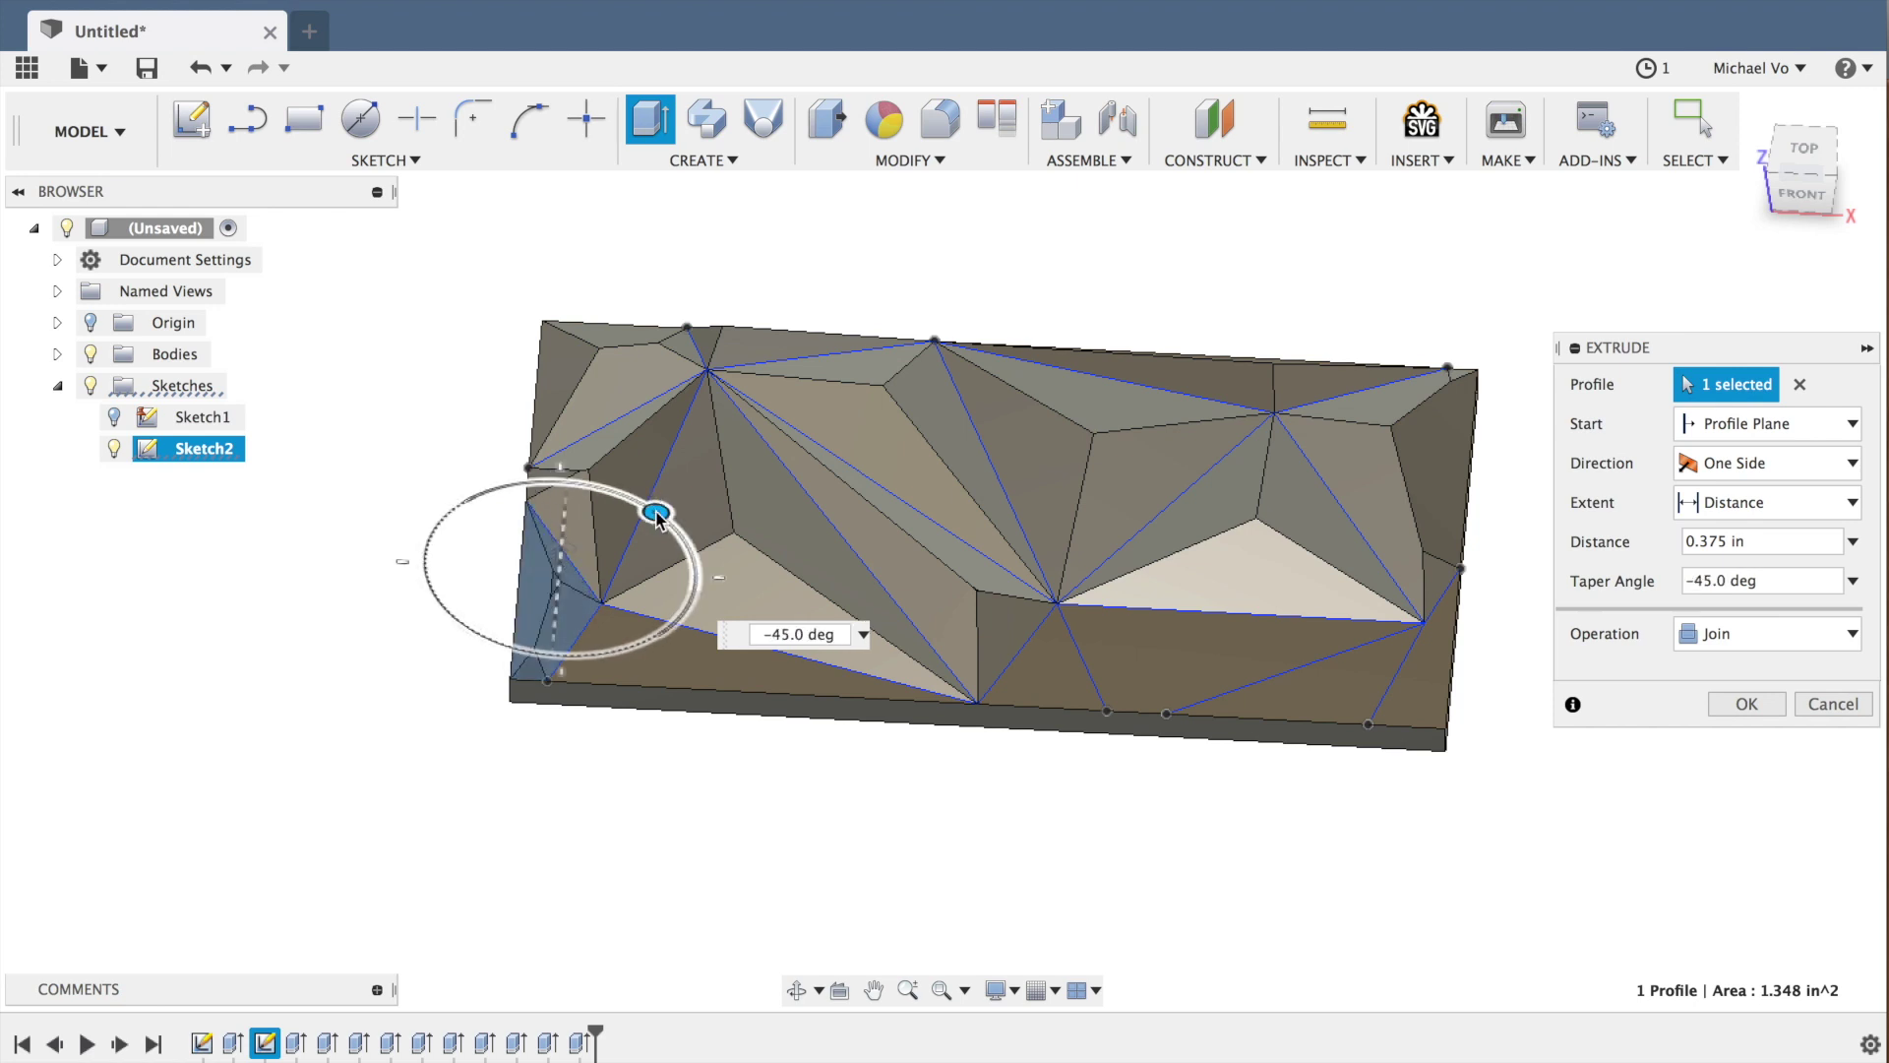
key("Return")
- Extrude the triangle along the left half of the slab's bottom edge 0.375 in with about -54.5° taper, joined
key("e")
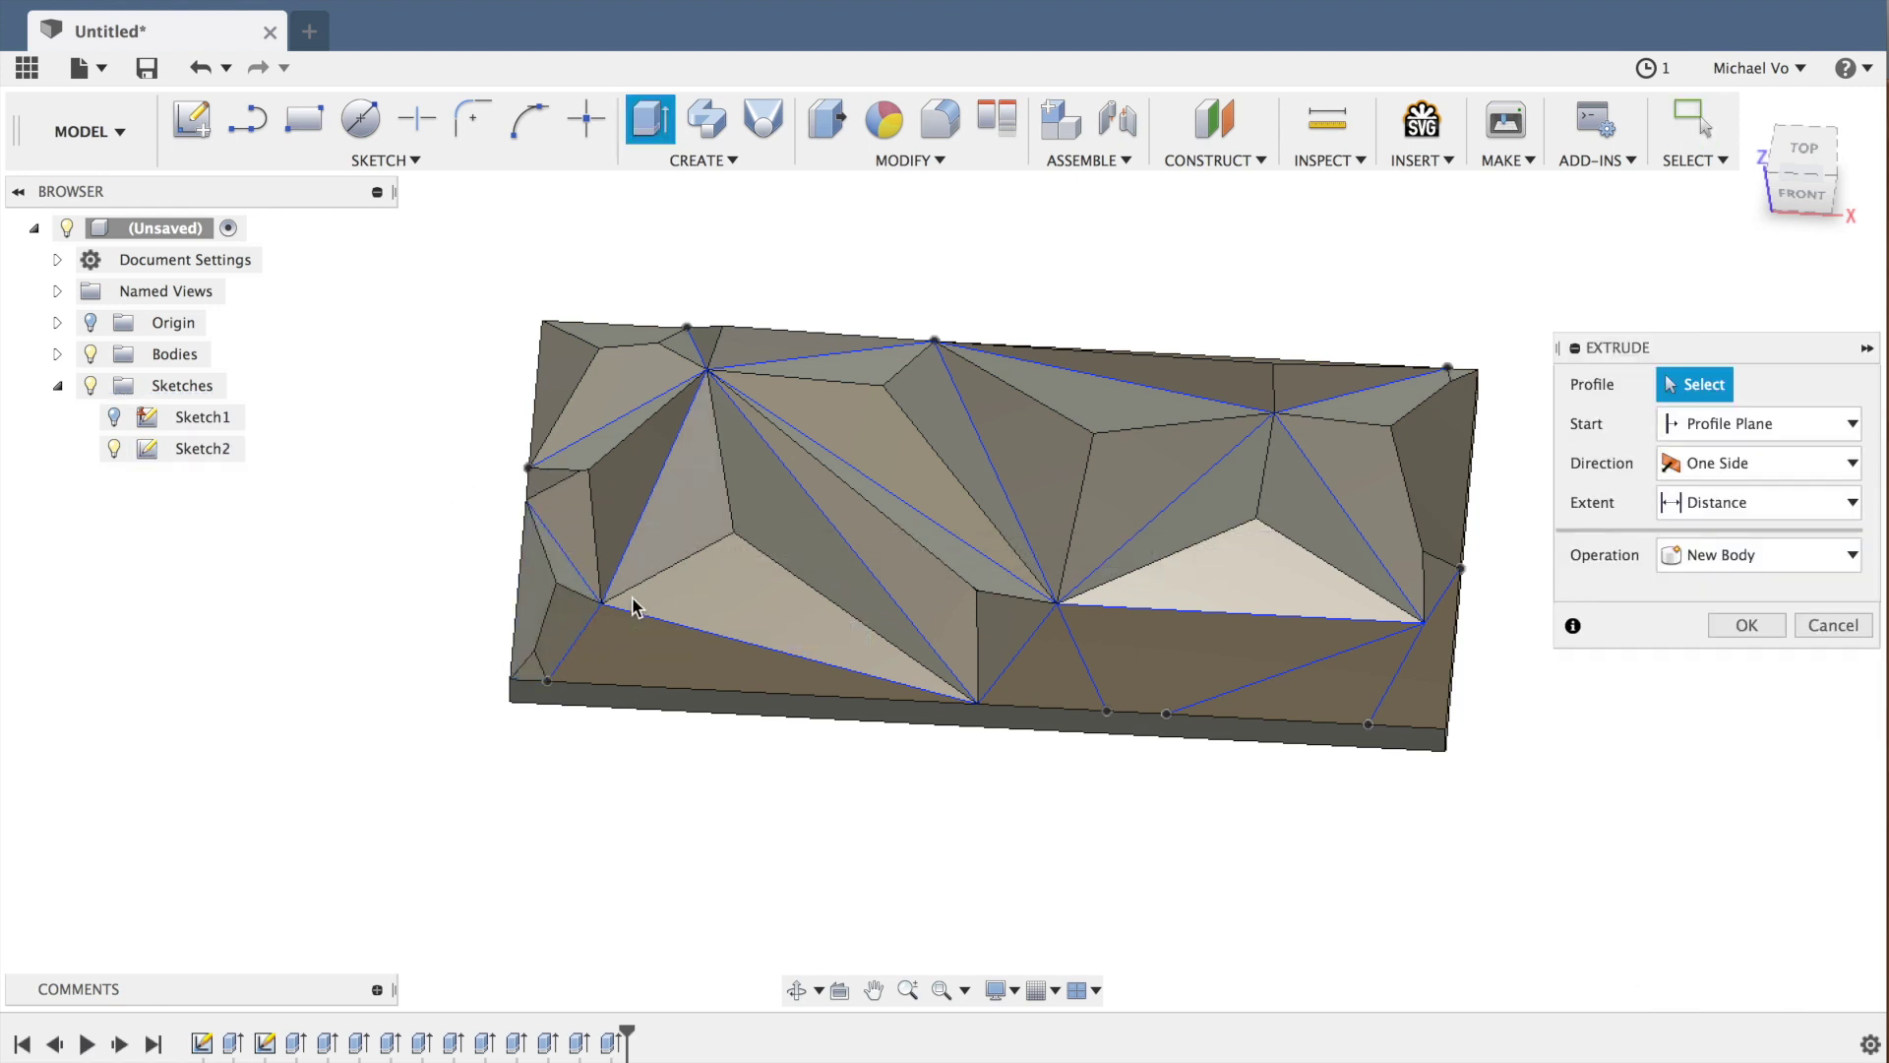
left_click(635, 659)
type(".375")
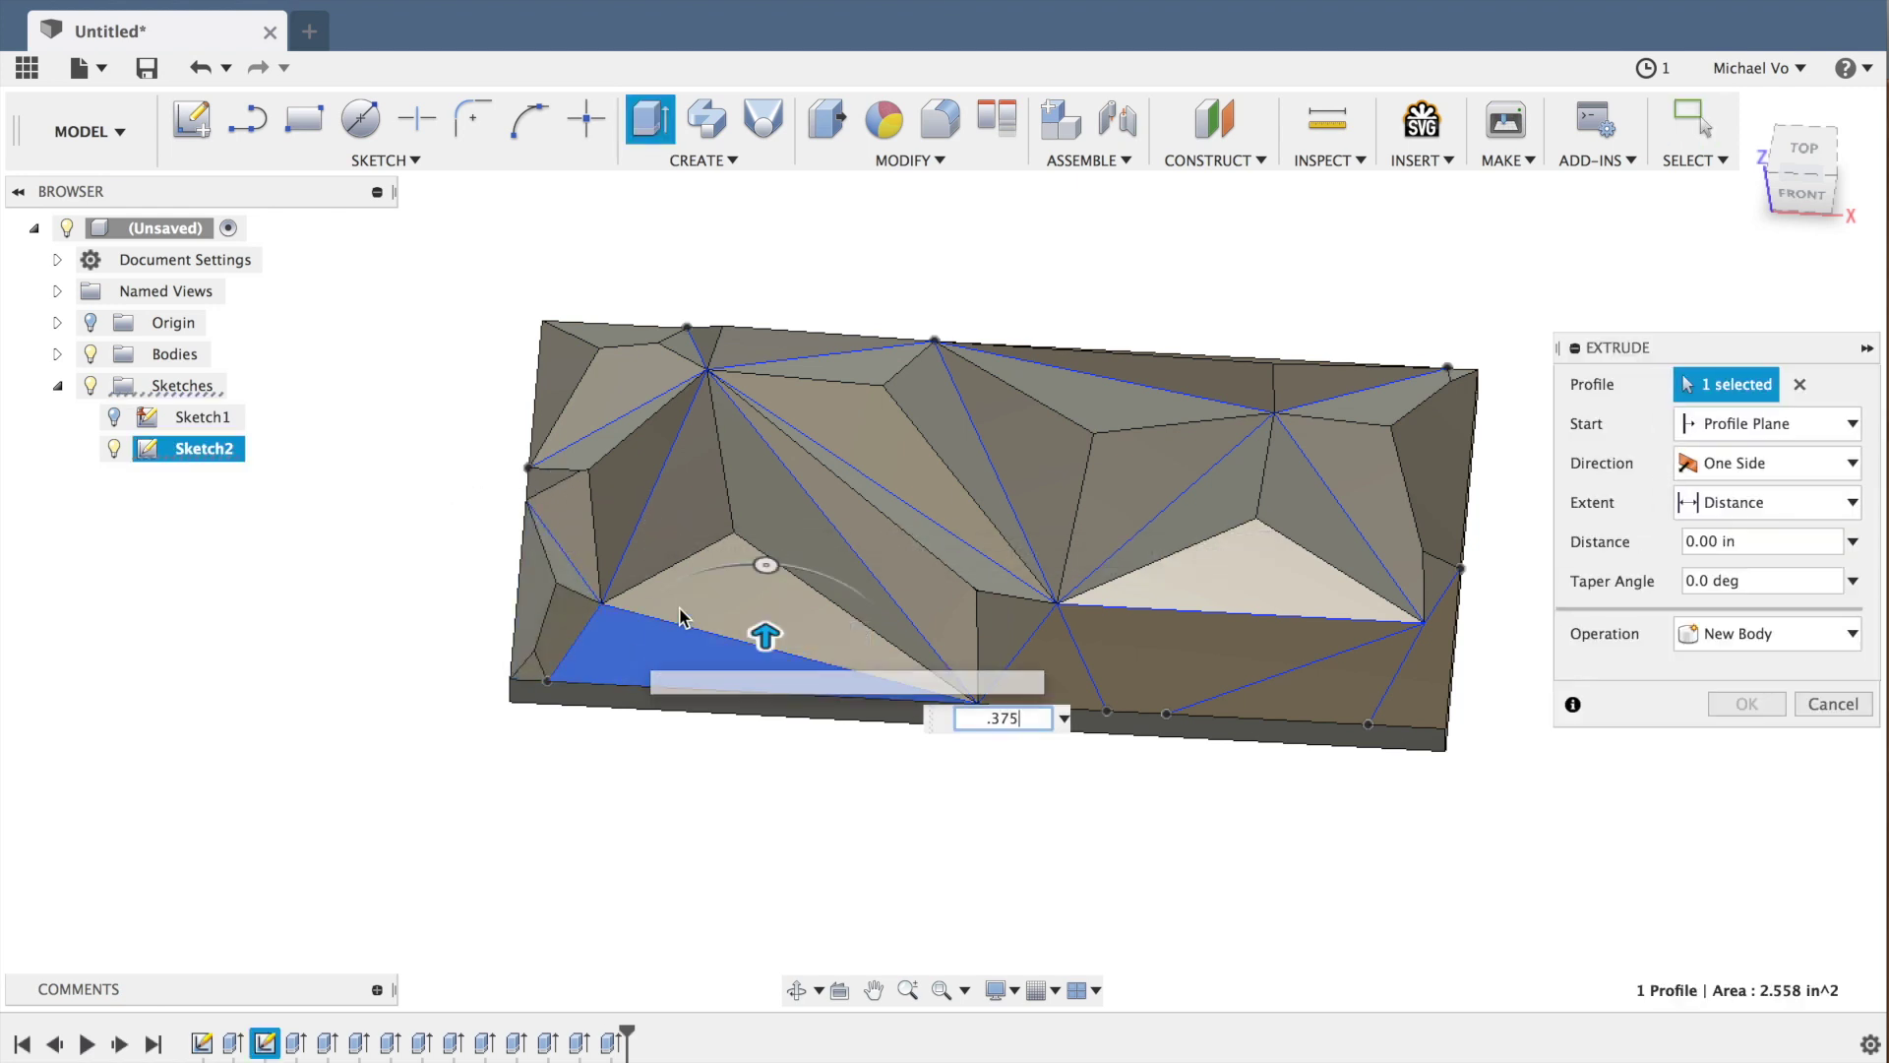
key("Return")
key("Tab")
type("90")
key("Return")
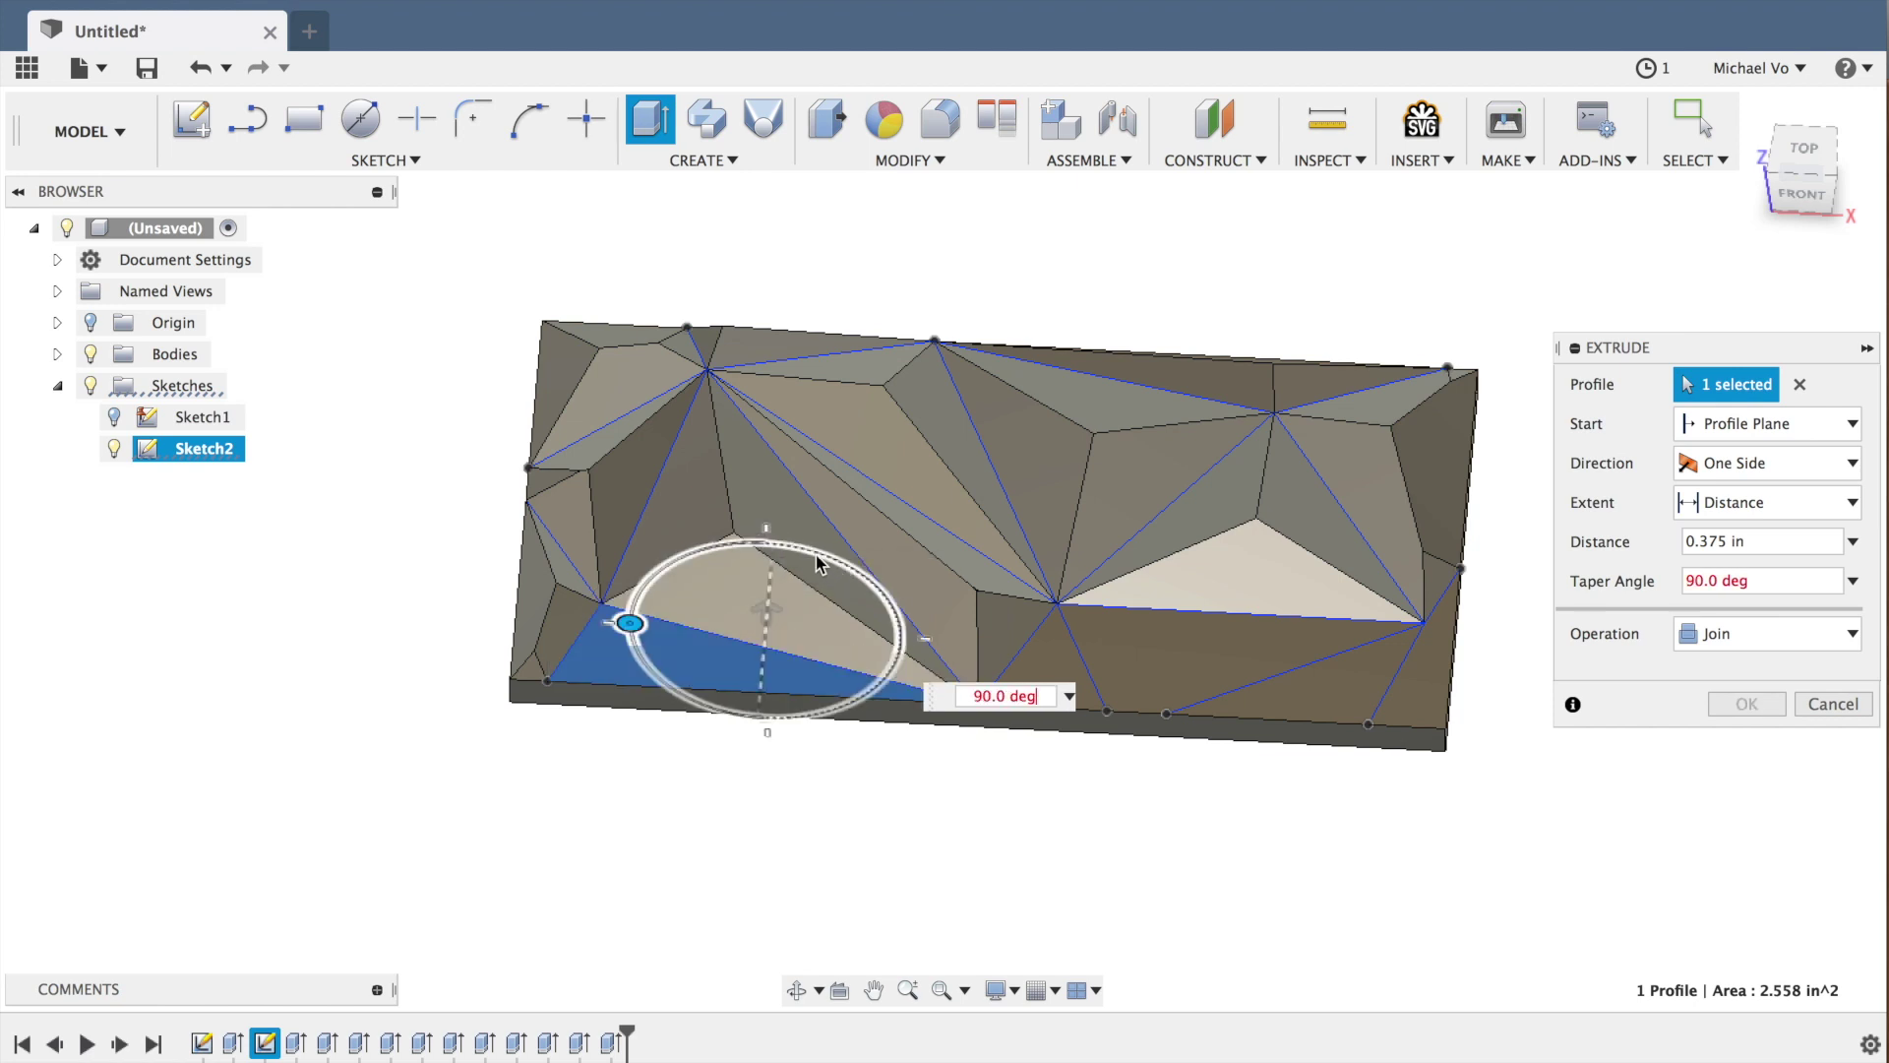
left_click_drag(630, 623, 859, 588)
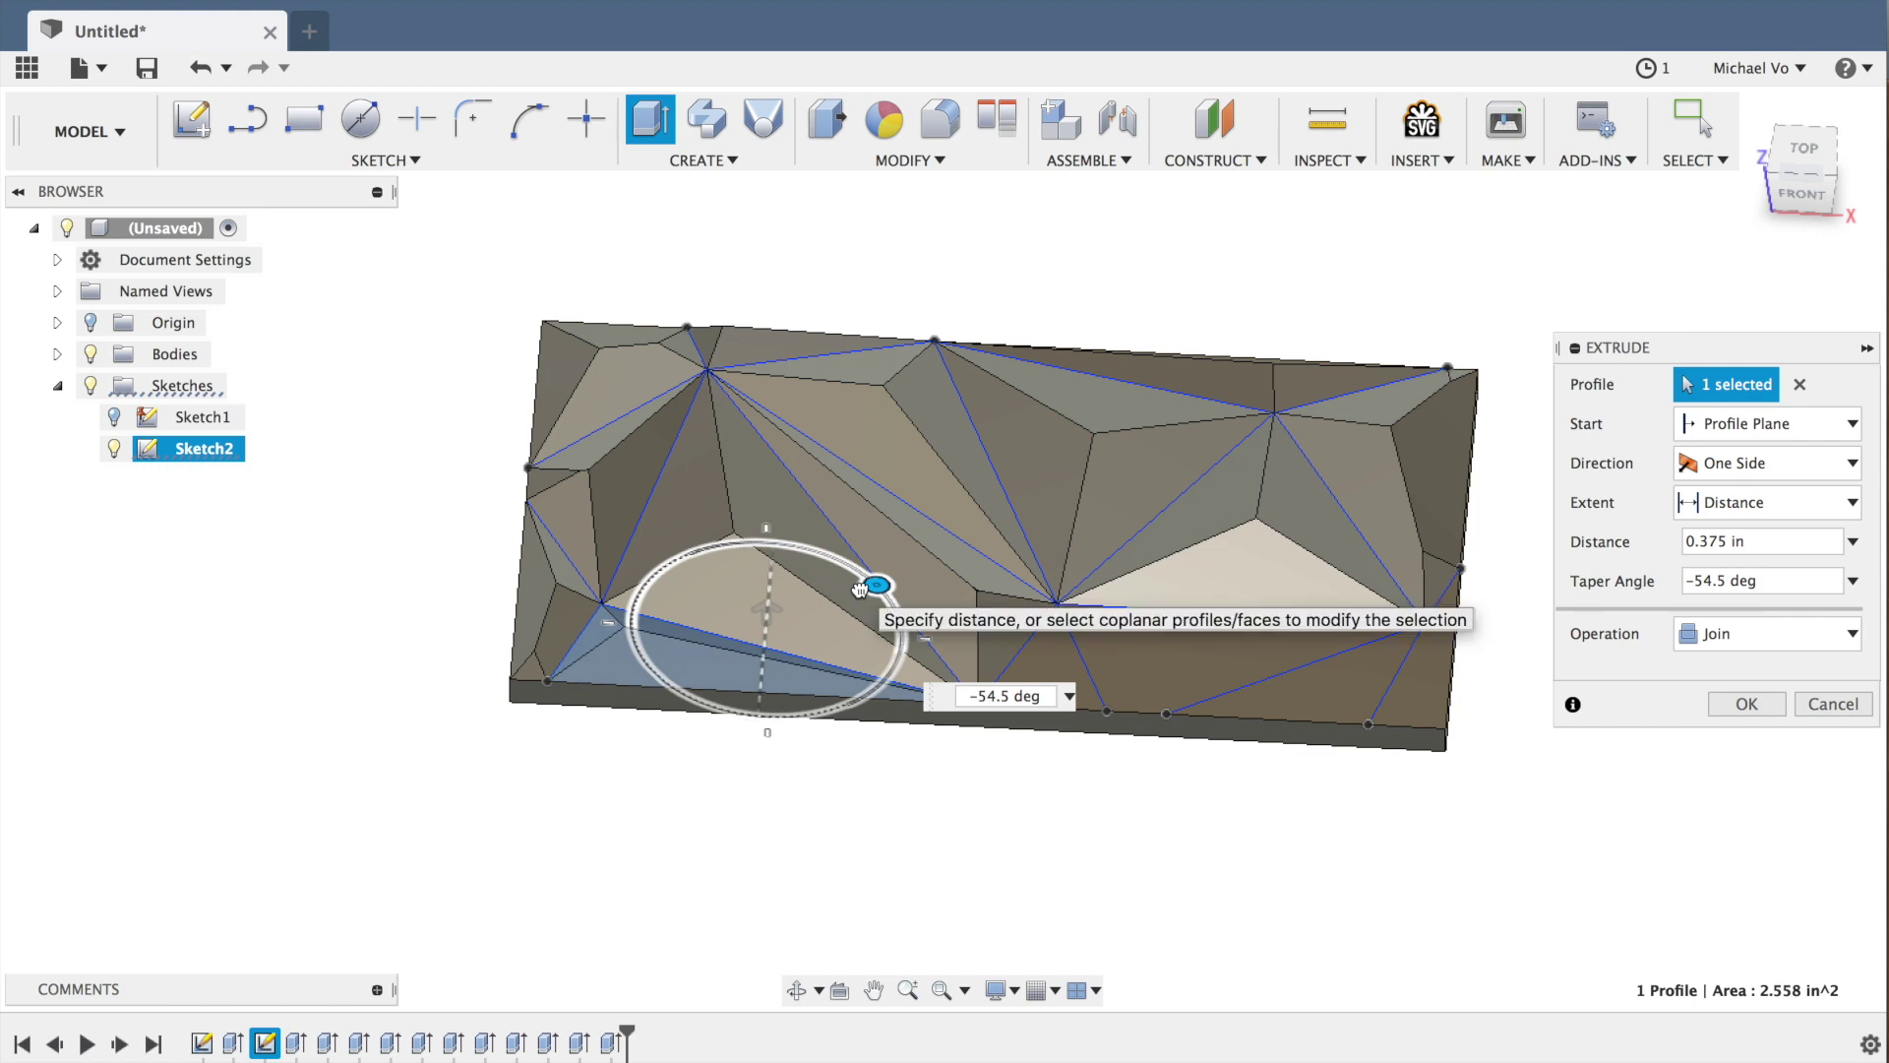
left_click(764, 615)
- Extrude the small triangle between the central vertex and the bottom edge 0.375 in with about -49.2° taper, joined
left_click(1063, 665)
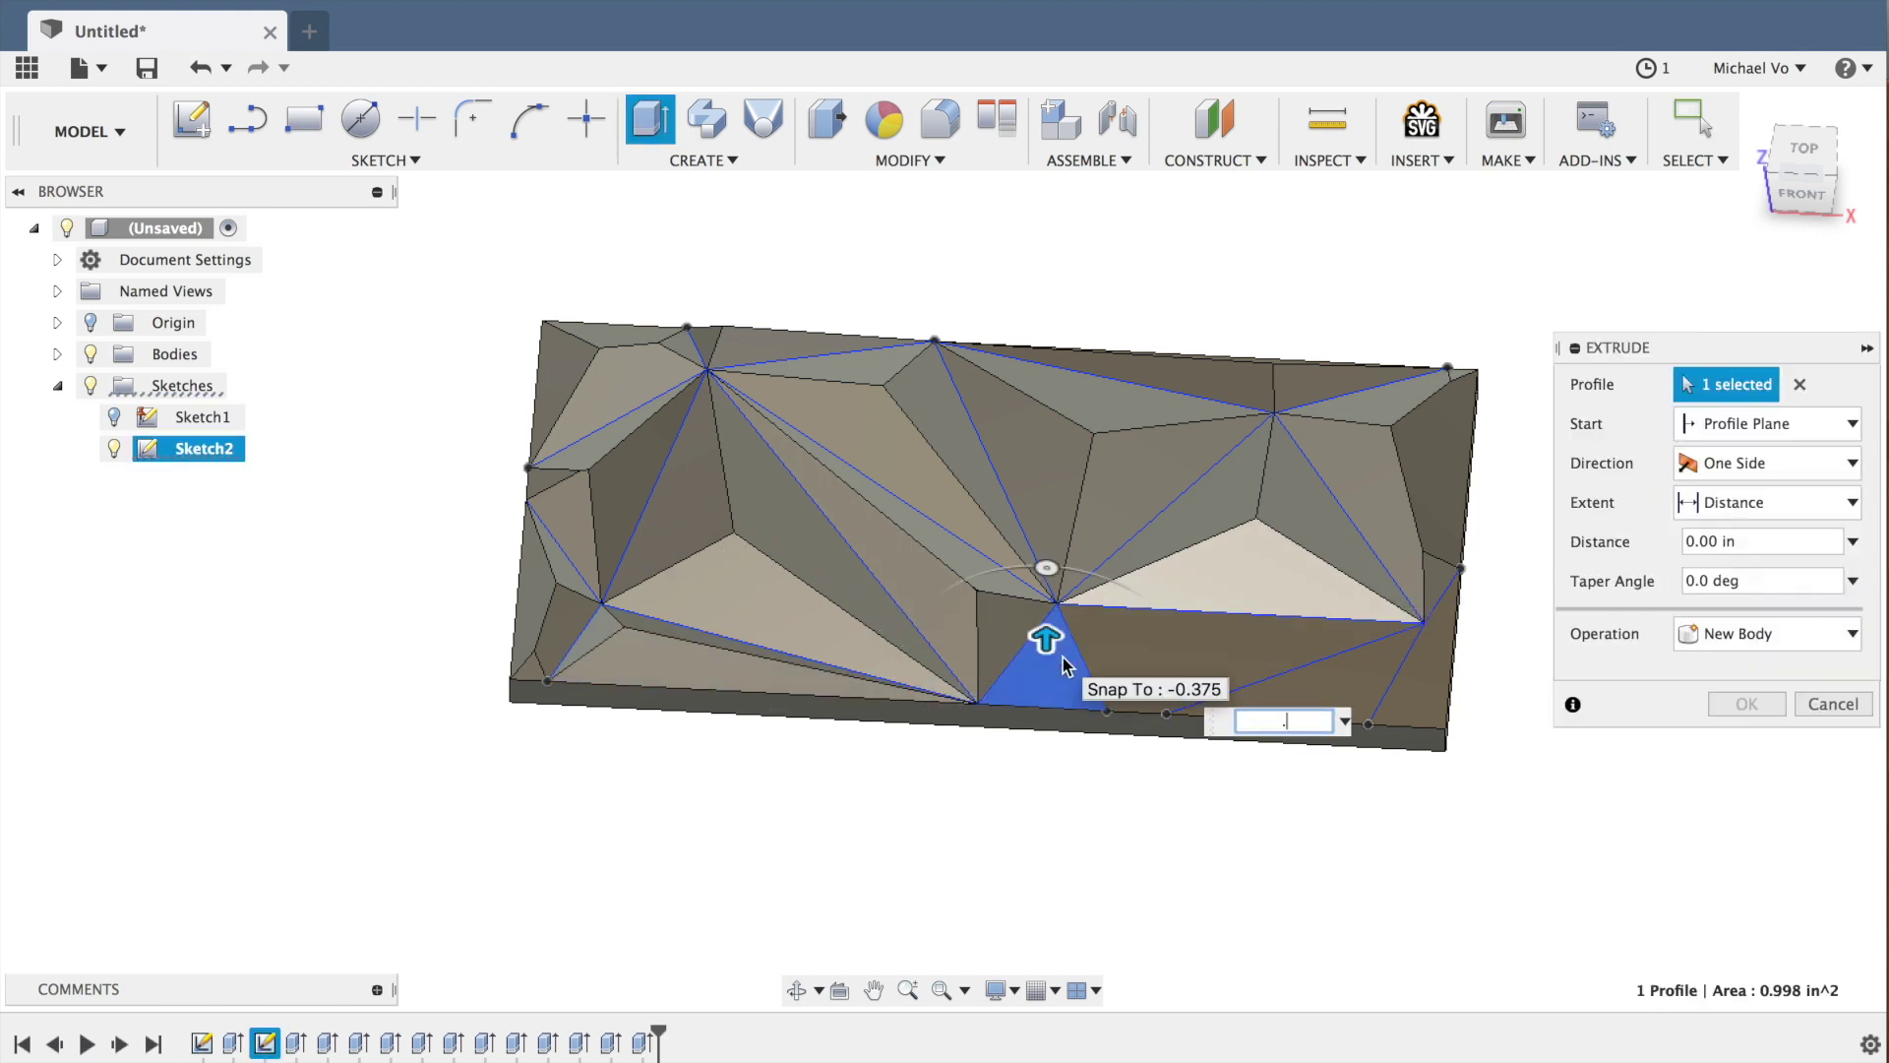
type(".375")
key("Tab")
left_click_drag(1068, 551, 1145, 579)
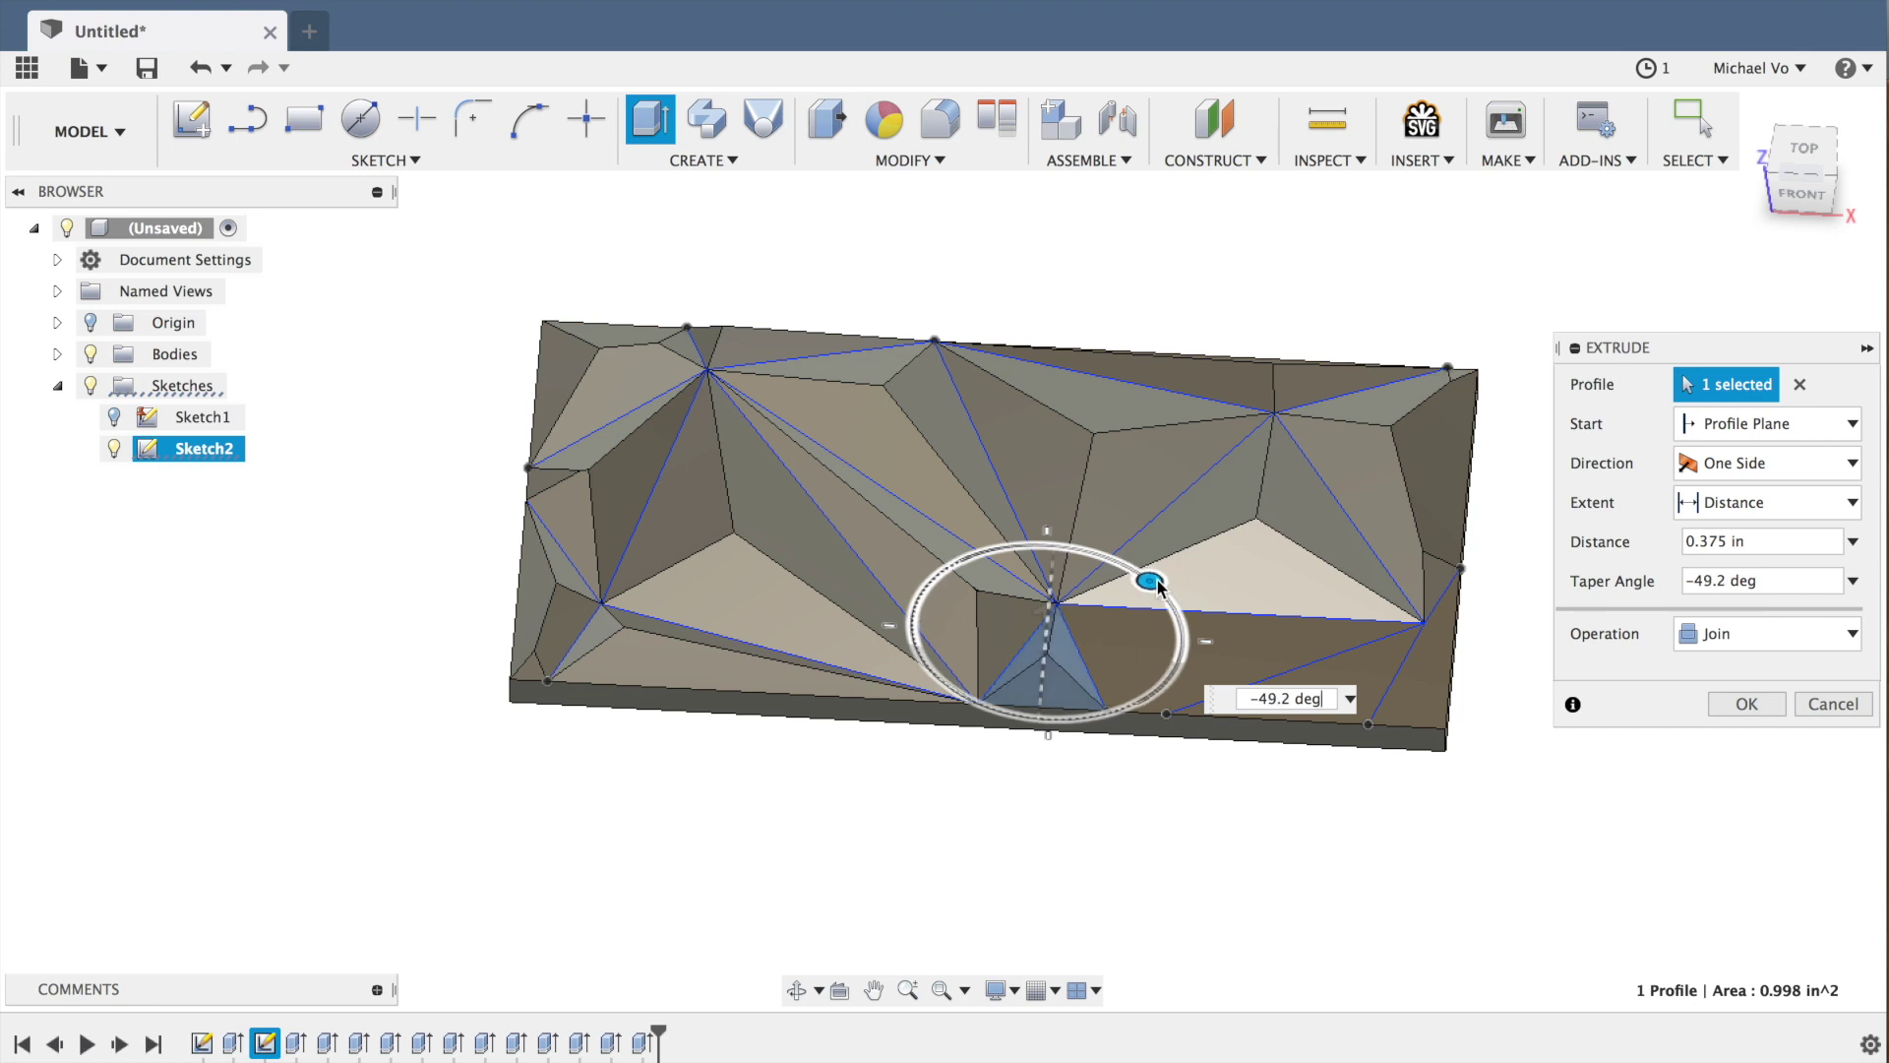
left_click(1159, 583)
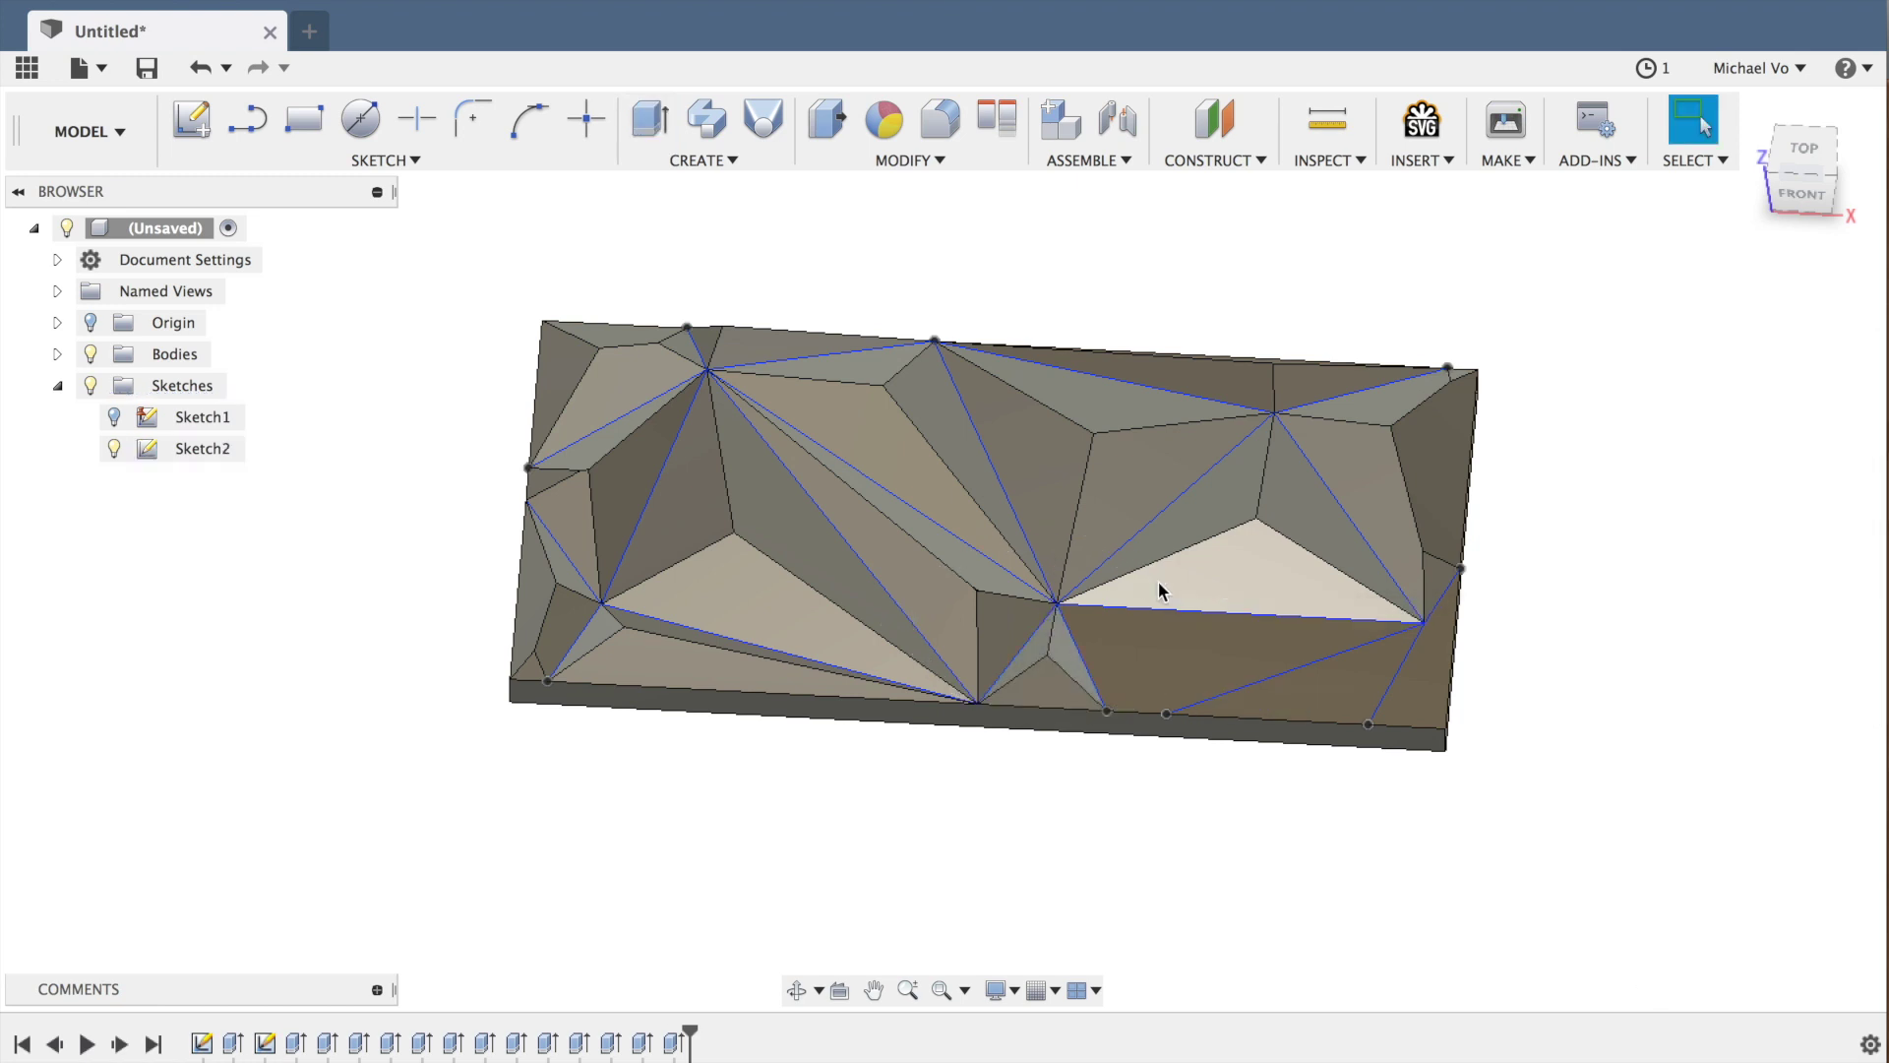
- Extrude the four-sided profile between the central vertex, lower-right vertex and bottom edge 0.375 in with inward-tapering sides, joined
left_click(1189, 634)
type(".375")
key("Tab")
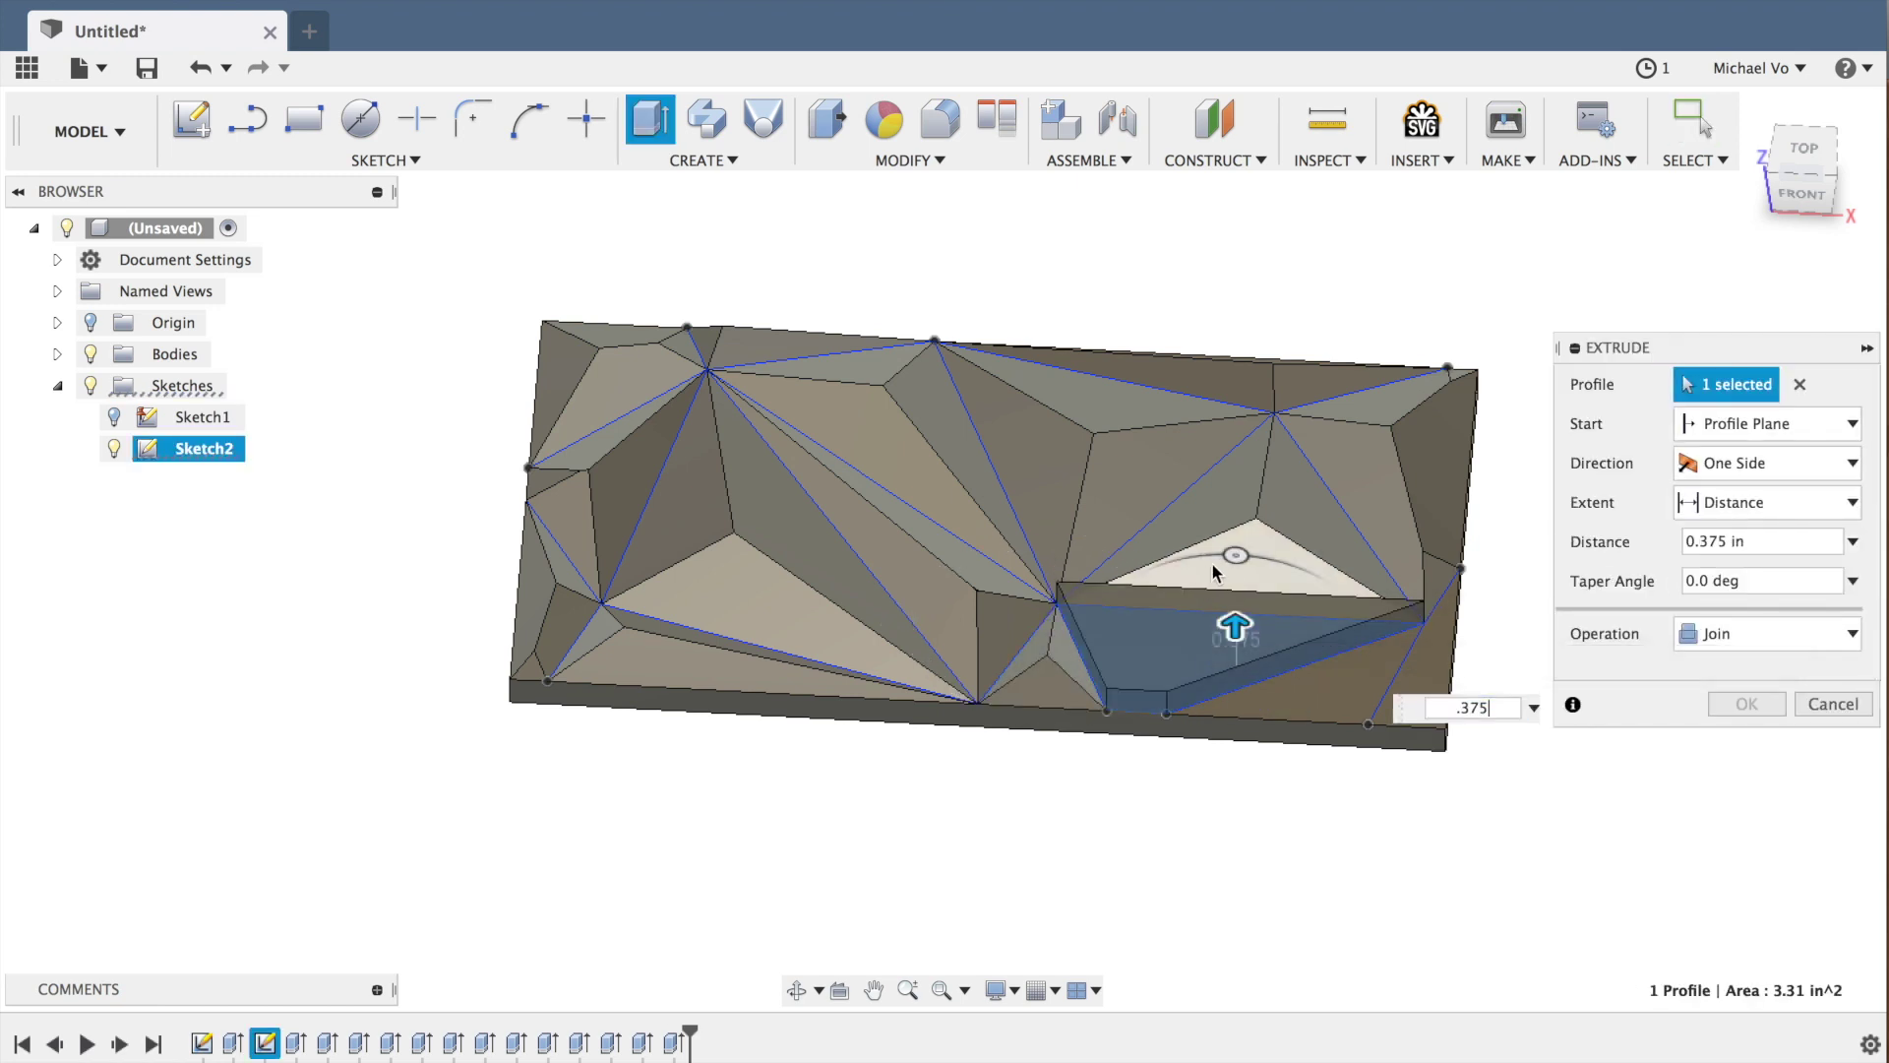
left_click_drag(1238, 567, 1348, 610)
key("Return")
- Extrude the triangle between the lower-right vertex and the bottom edge 0.375 in with about -50° taper, joined to the slab
key("e")
left_click(1366, 701)
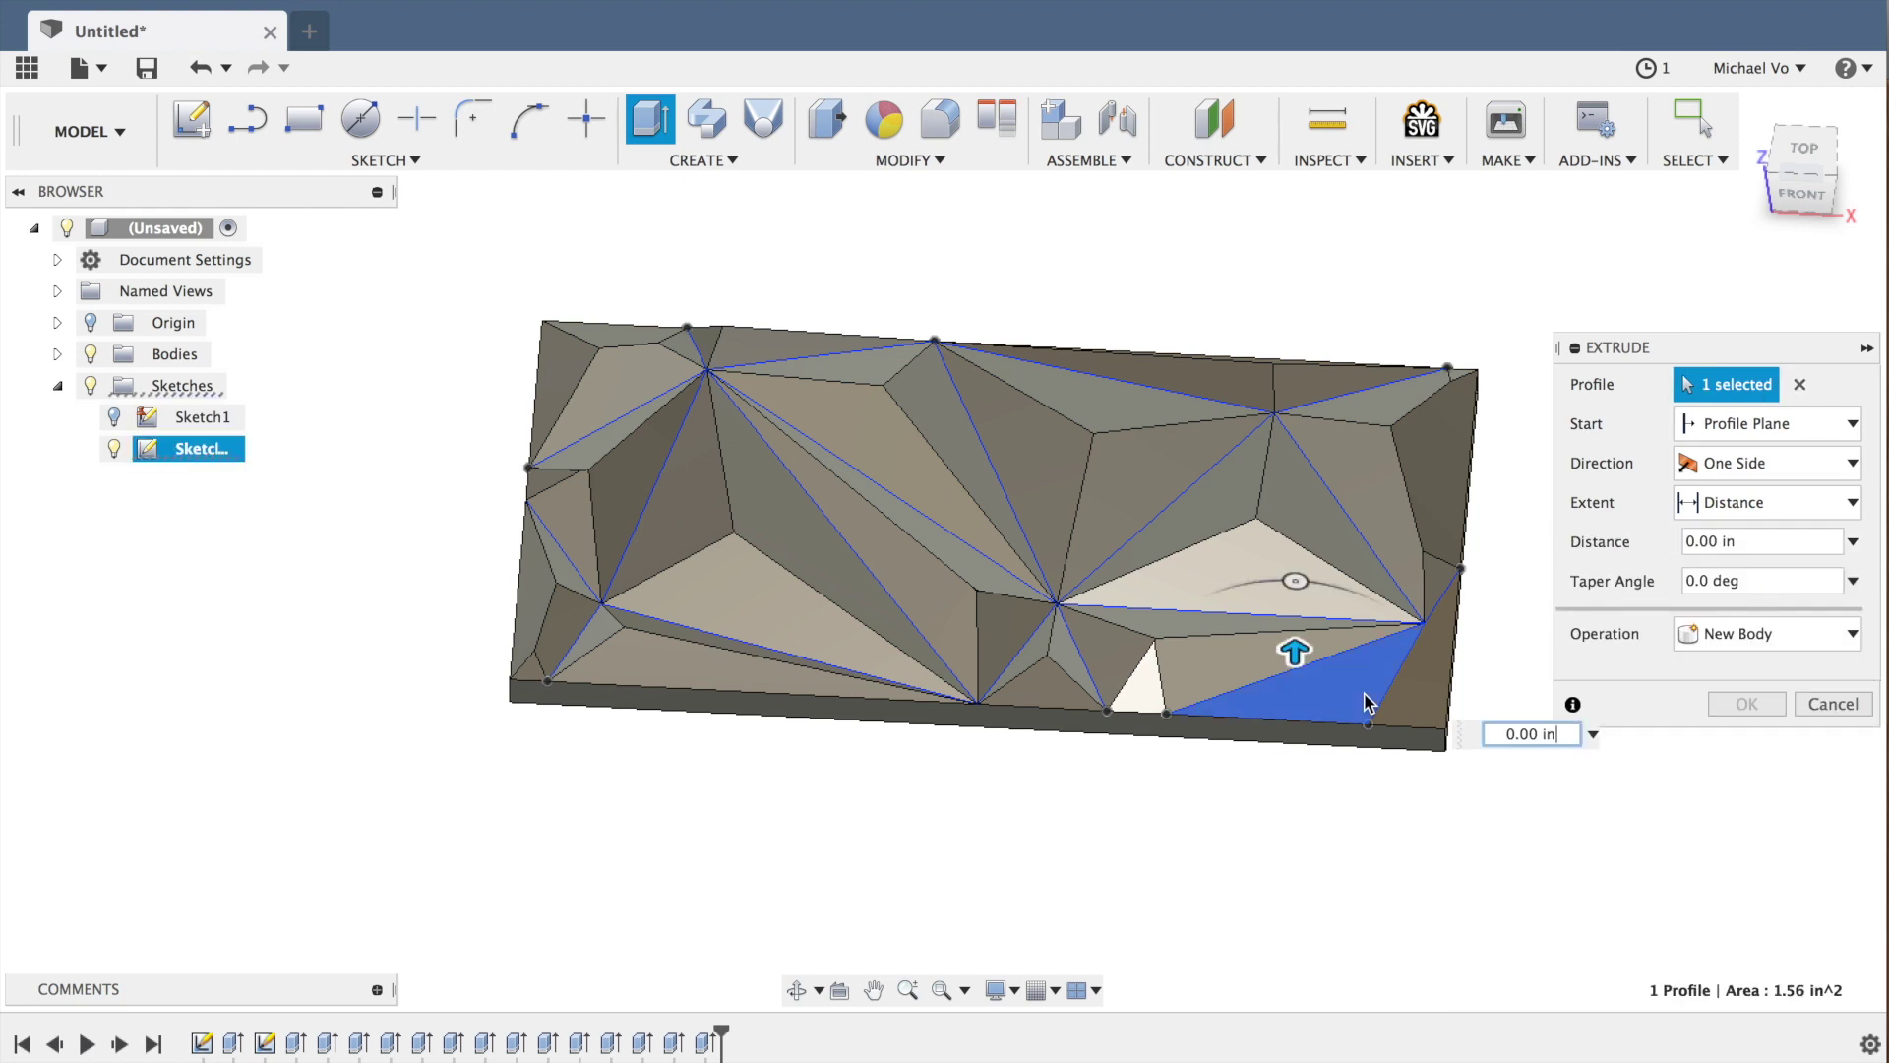
key("Tab")
left_click_drag(1295, 580, 1396, 603)
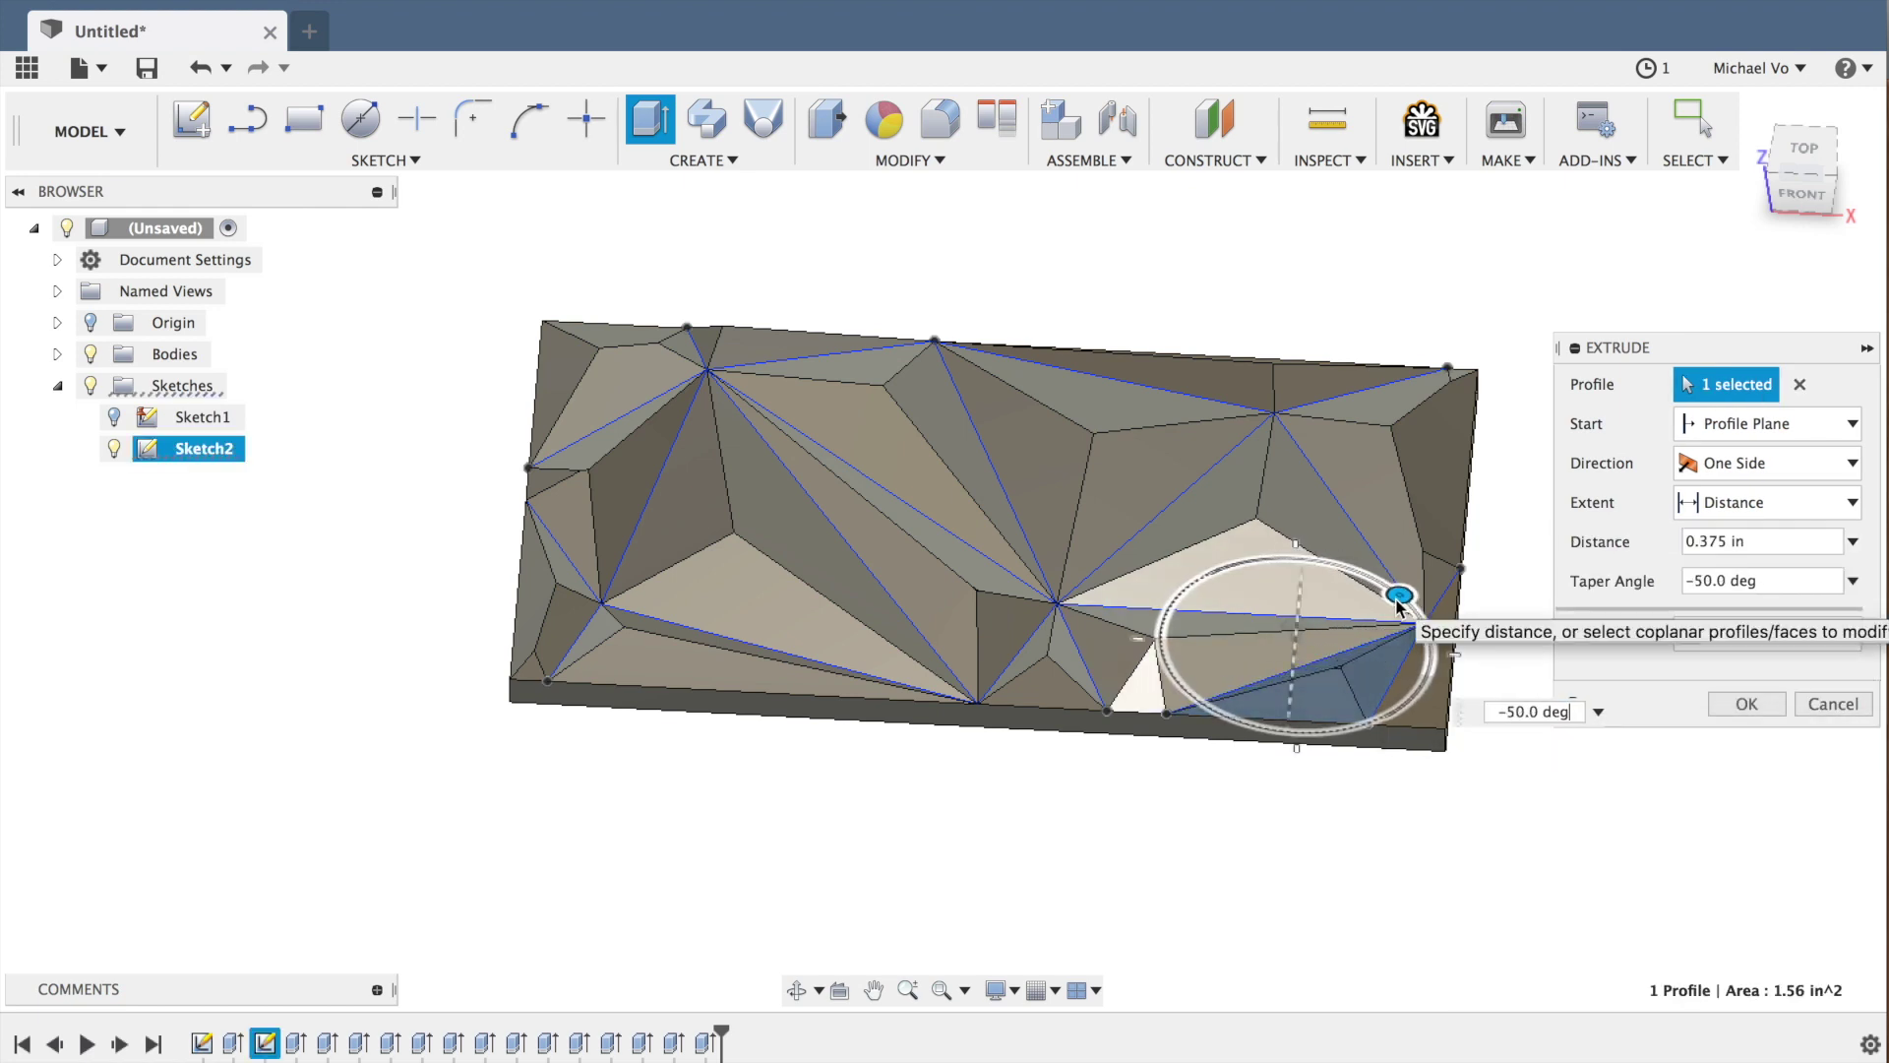
key("Return")
- Extrude the slab's lower-right corner profile 0.375 in with about -42.2° taper, joined, and hide Sketch2
key("e")
left_click(1429, 687)
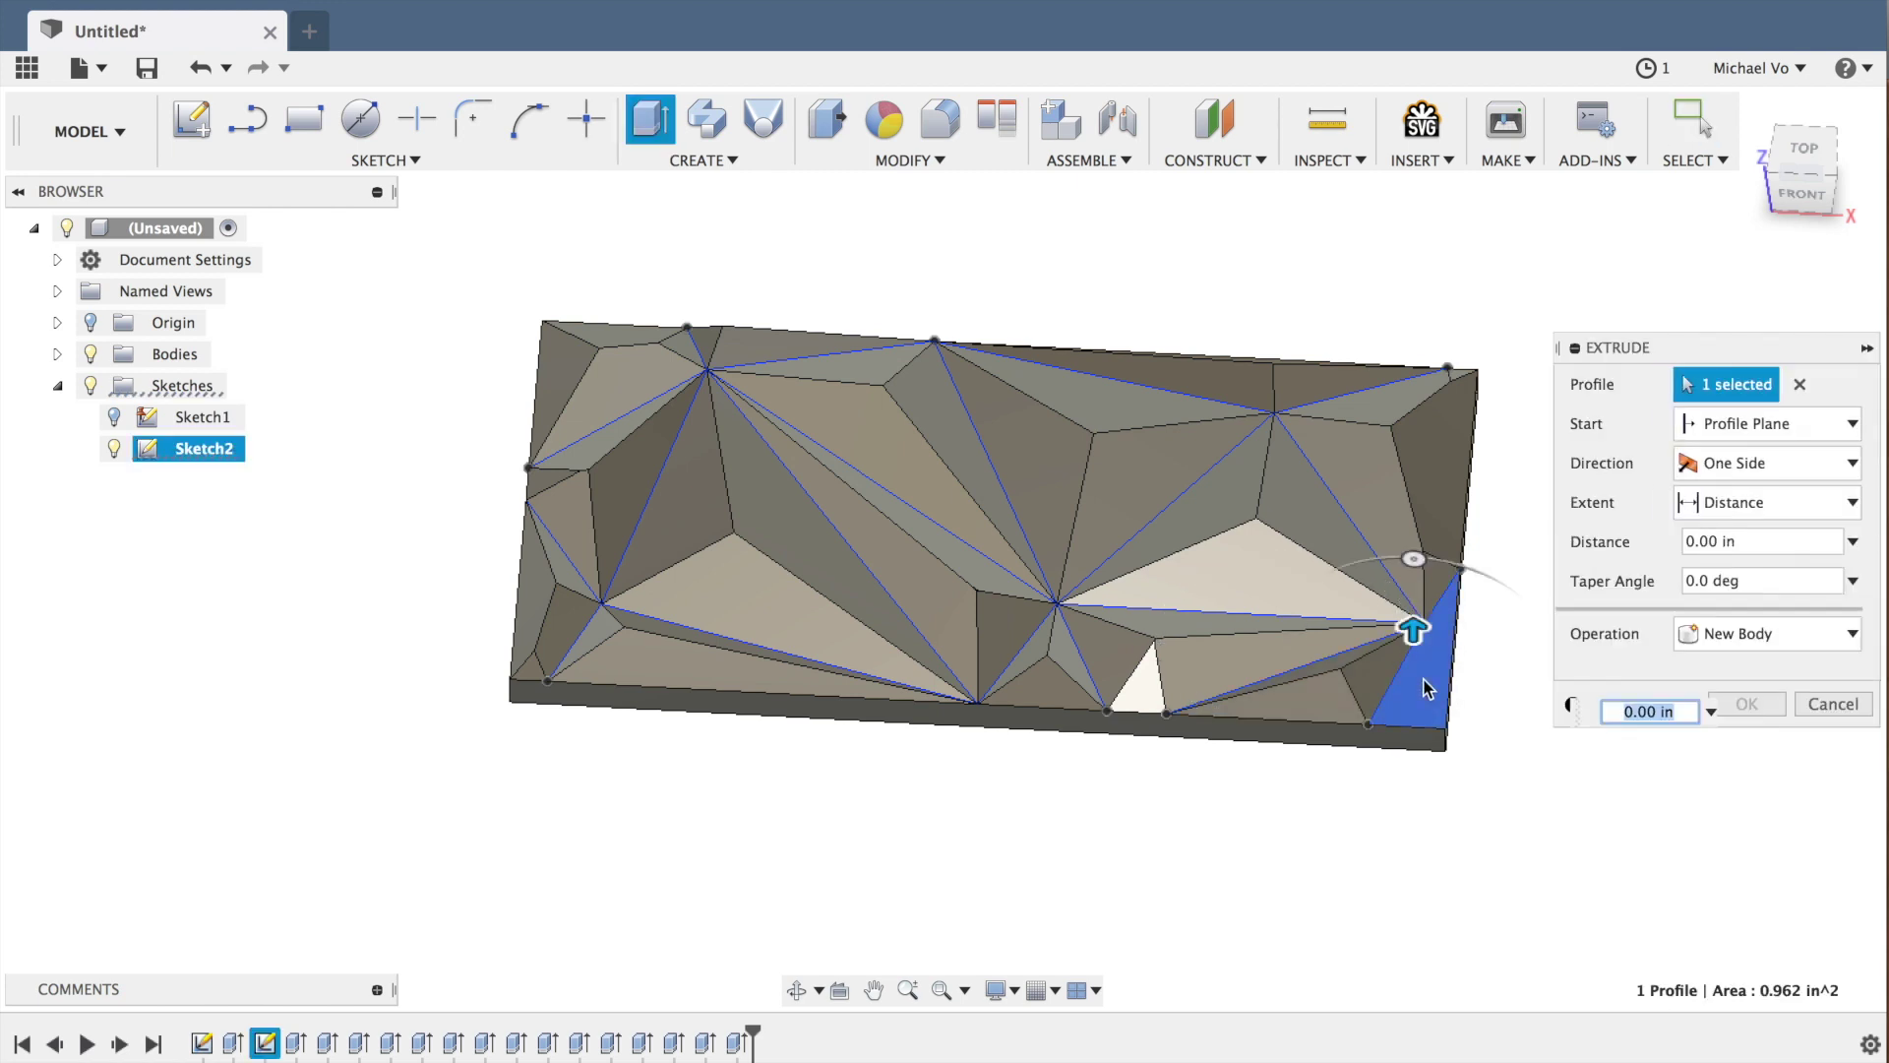
key("Return")
left_click_drag(1413, 559, 1505, 564)
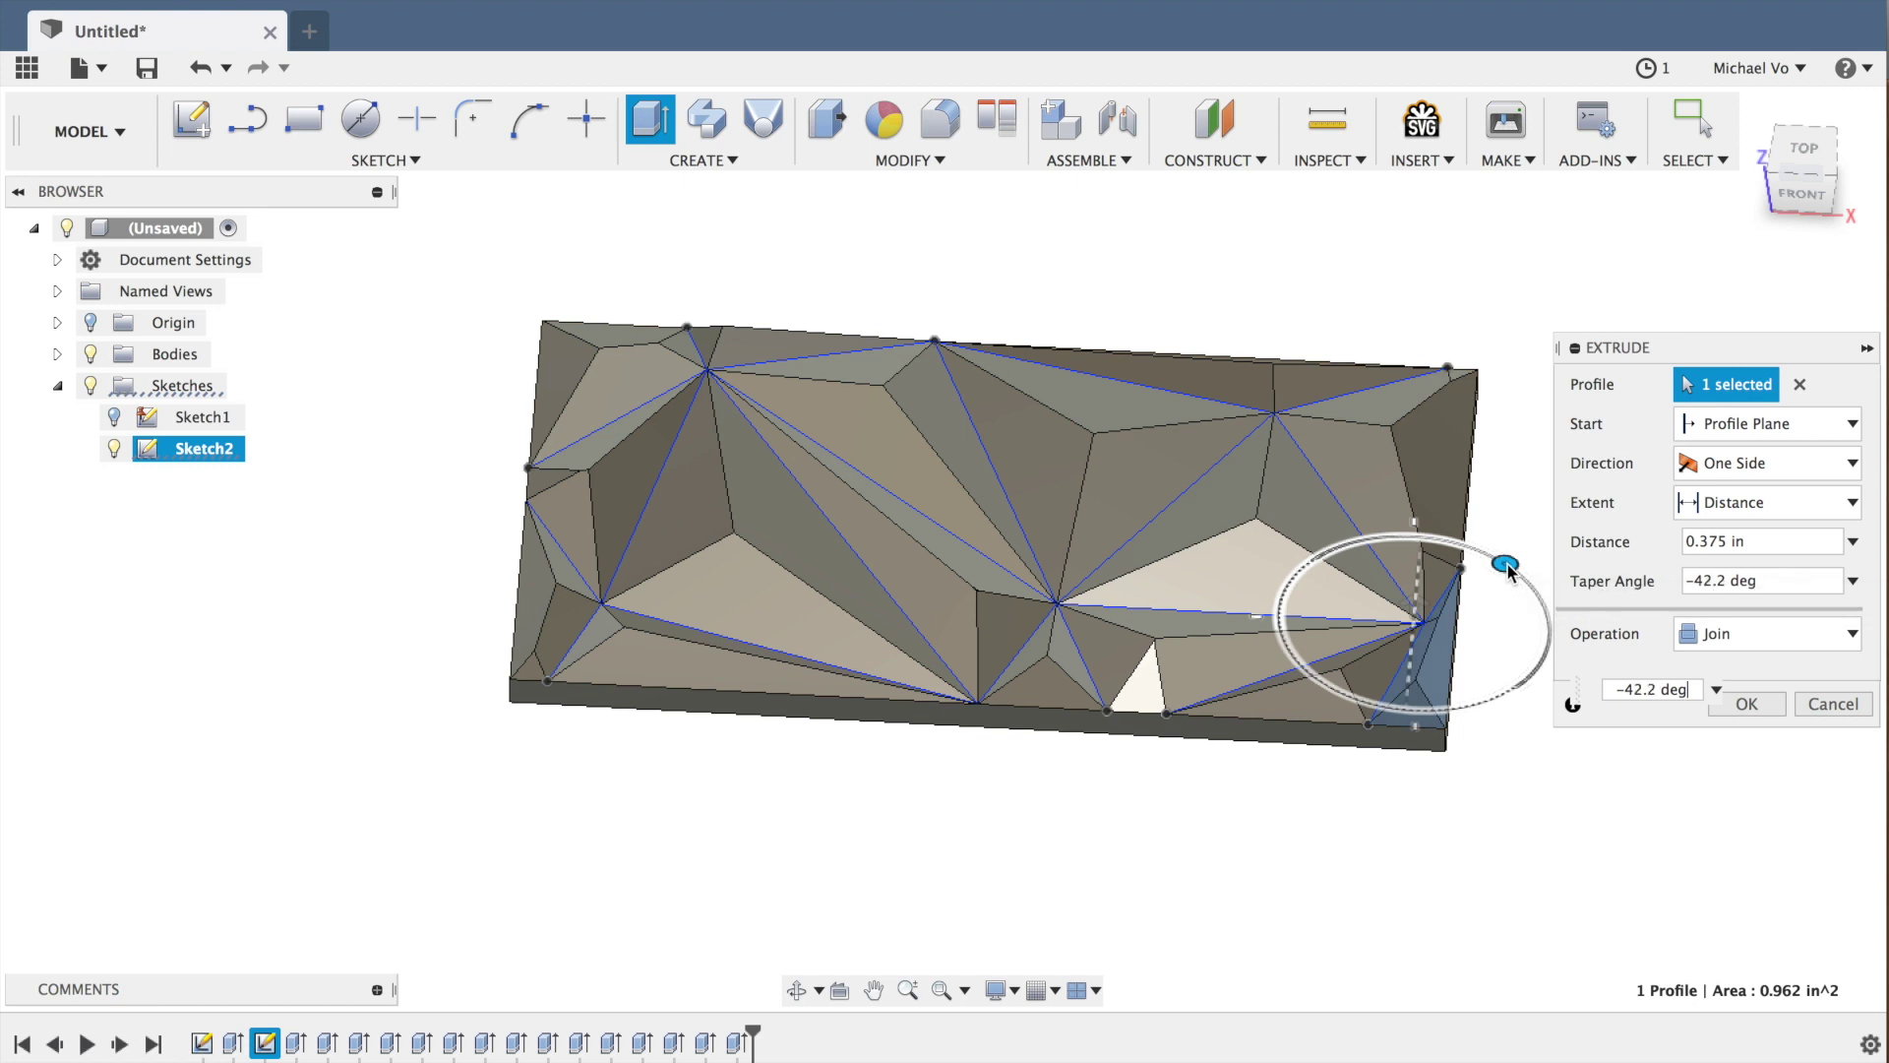
left_click(1742, 706)
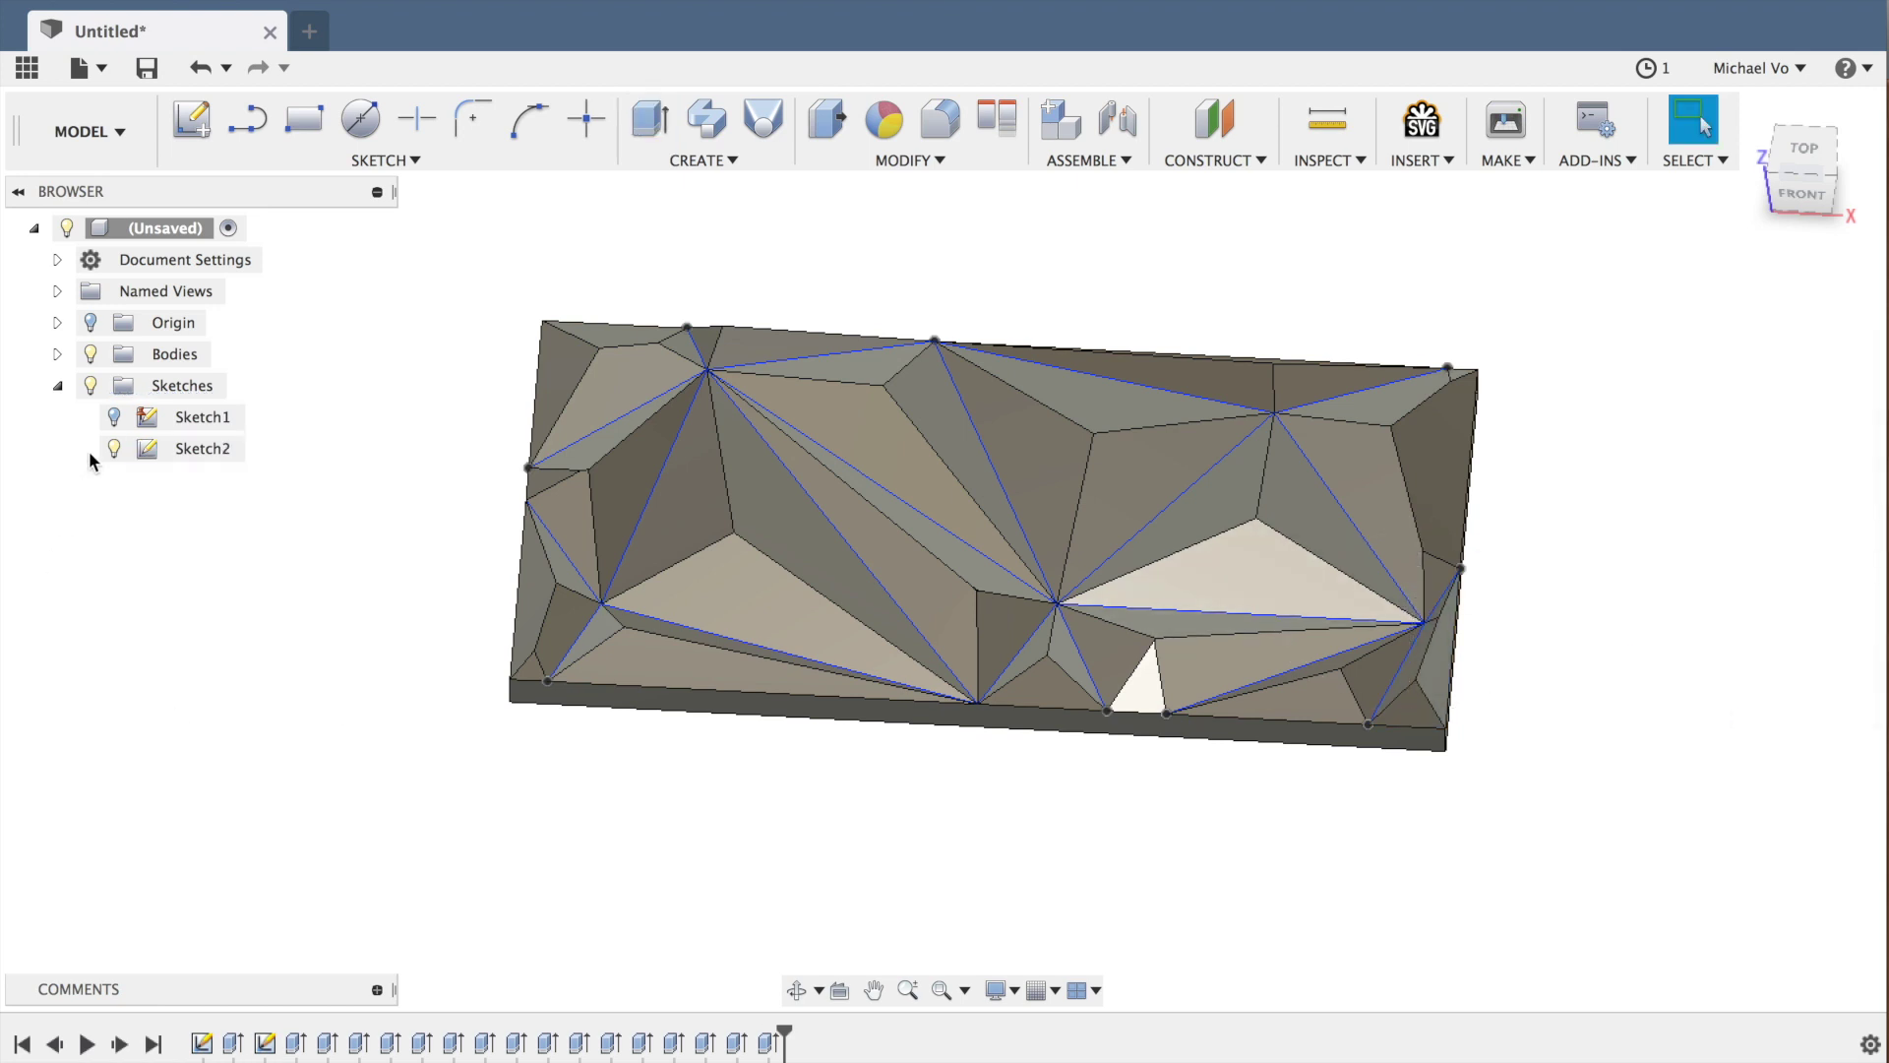
left_click(114, 449)
middle_click_drag(670, 540, 713, 530, "shift")
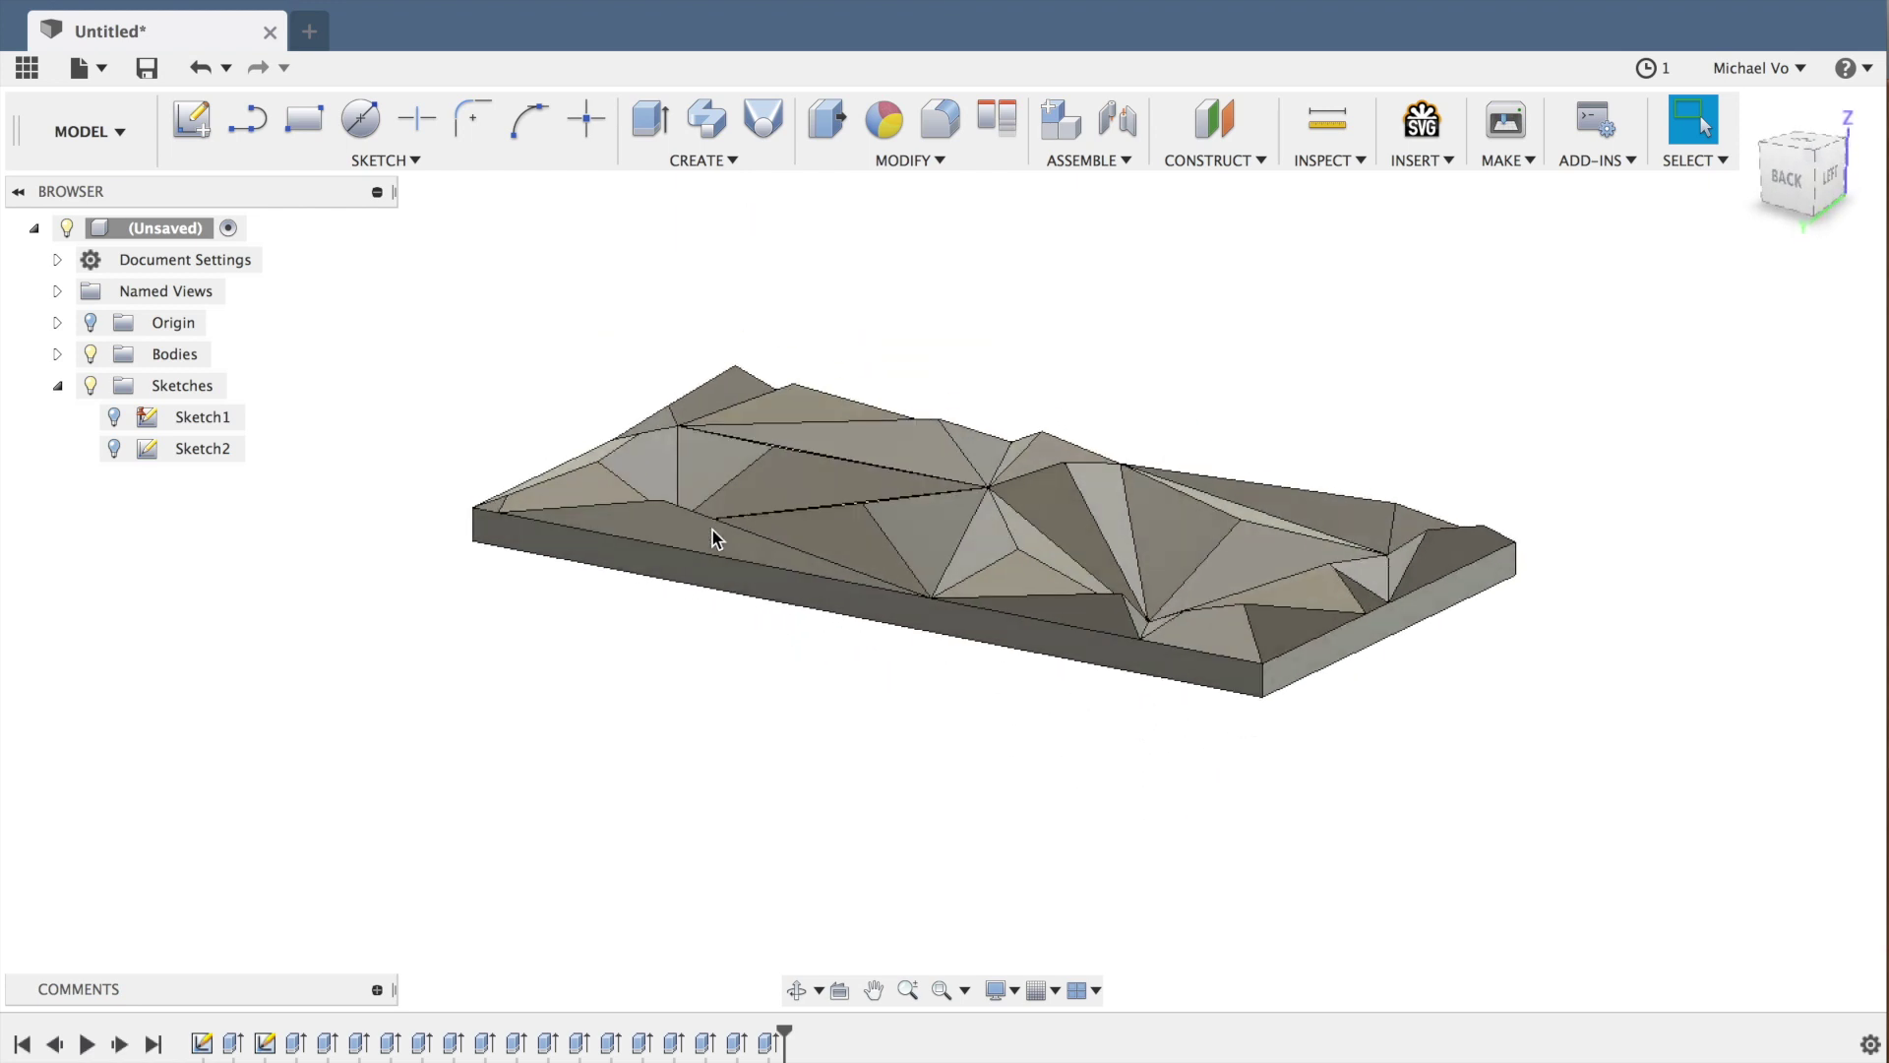